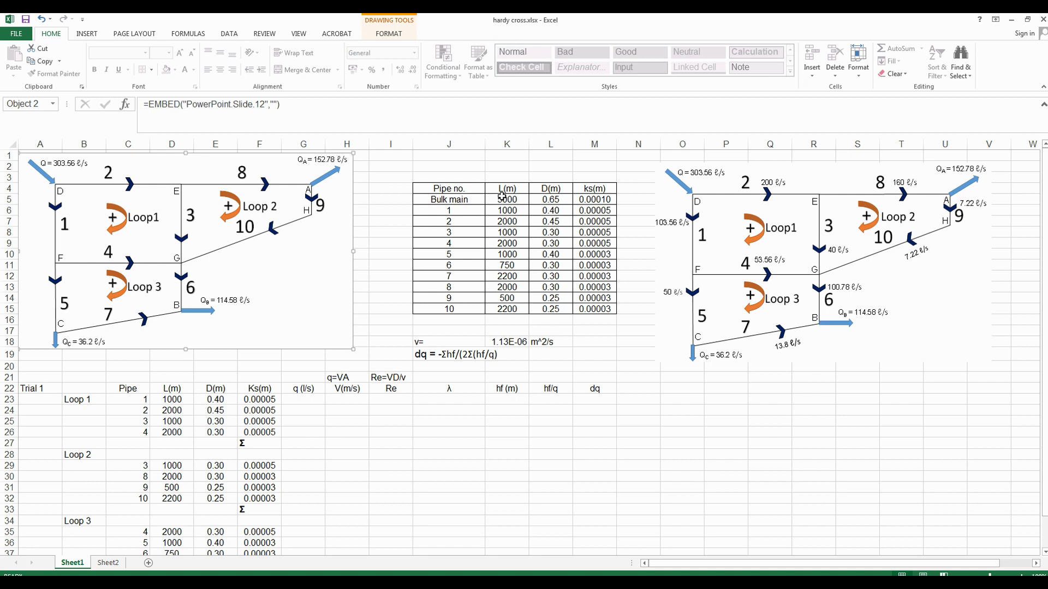
Review the pipe length, D(m) diameter and ks(m) roughness columns and the flow diagram
click(508, 188)
click(548, 189)
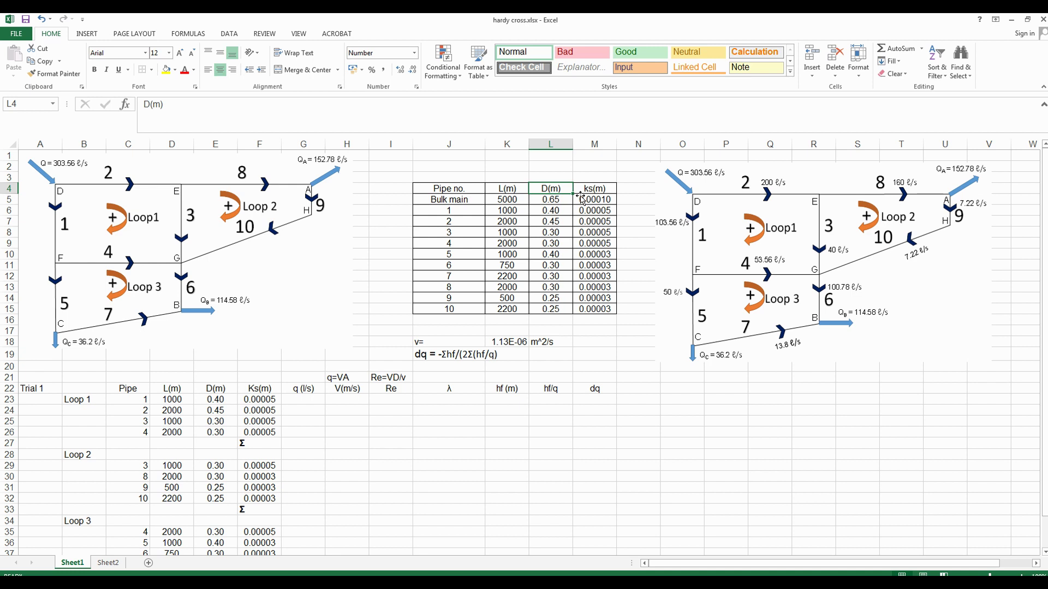
click(597, 189)
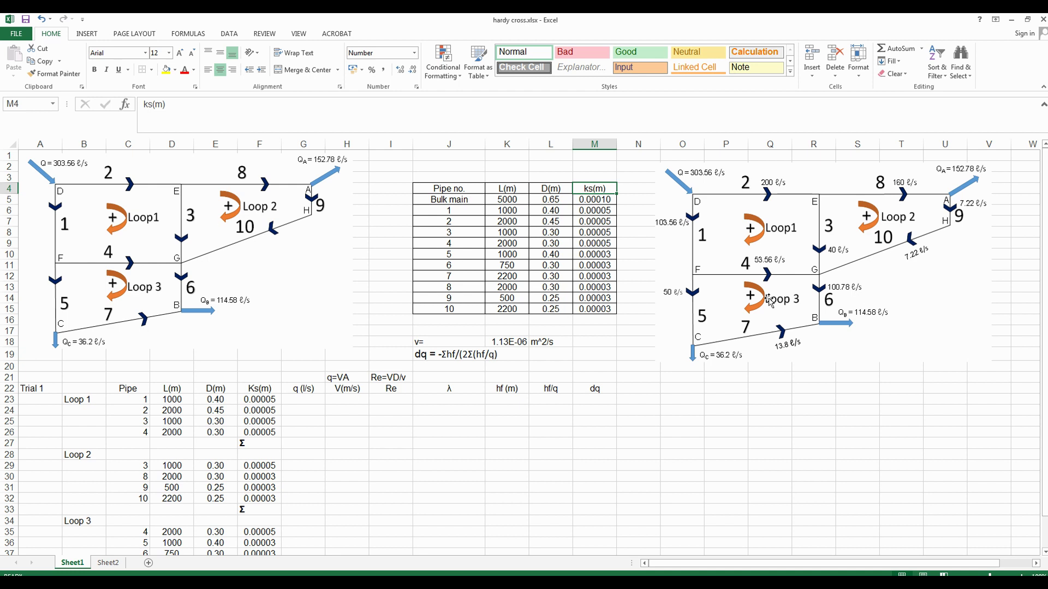
click(909, 315)
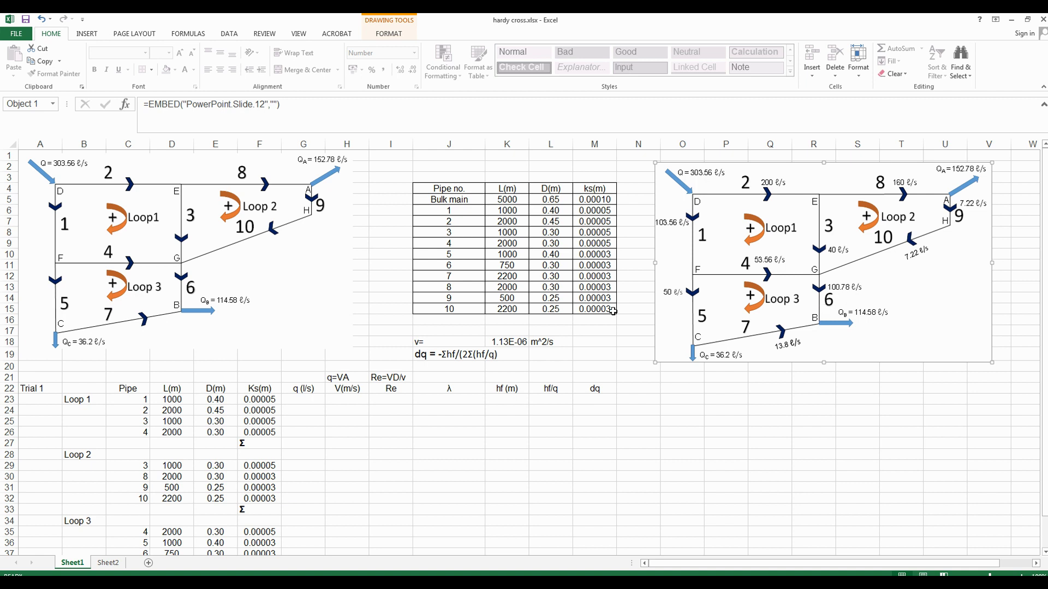
click(339, 410)
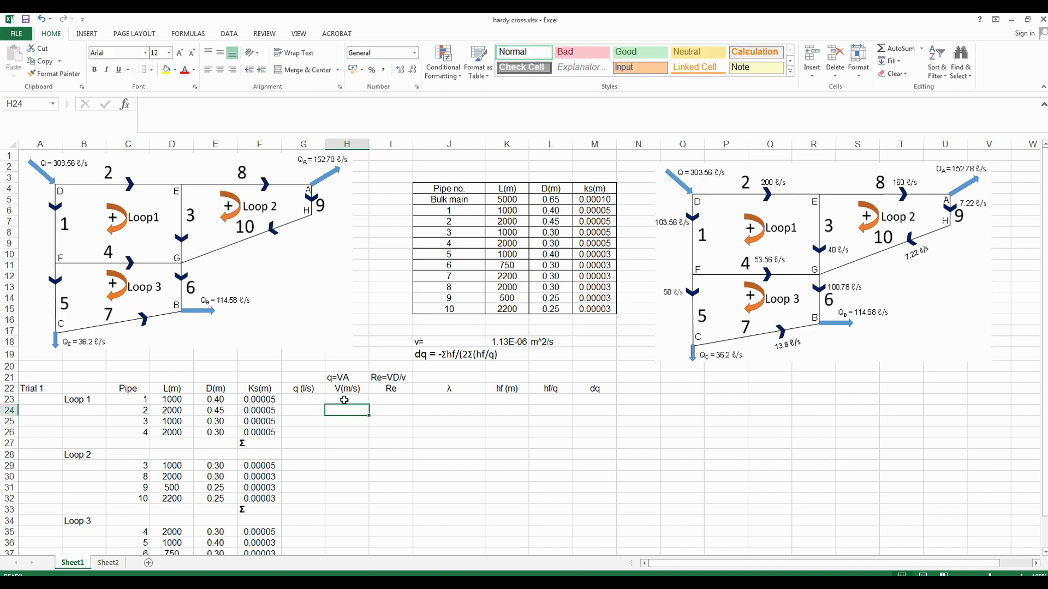
Go over the Trial 1 headers q, V, Re, λ, hf, hf/q, dq, the dq formula and viscosity
scroll(345, 400, down, 1)
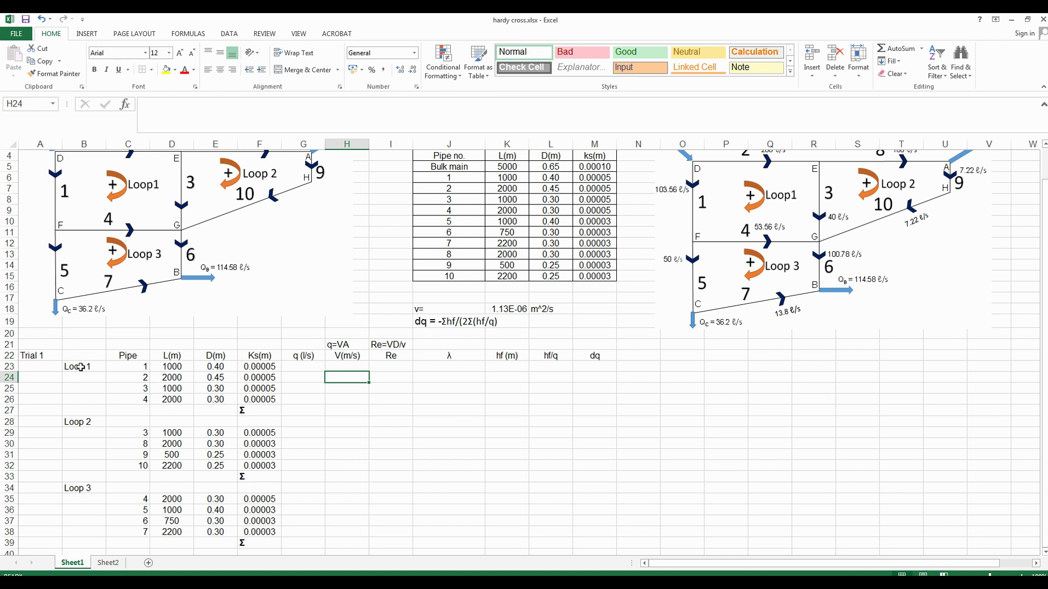
scroll(78, 360, down, 1)
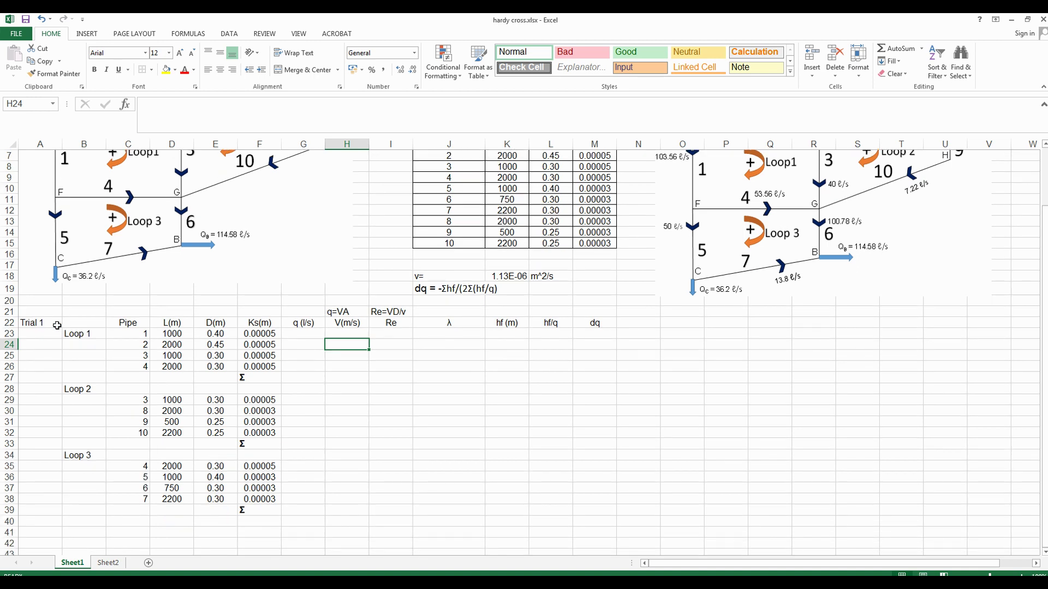
click(295, 335)
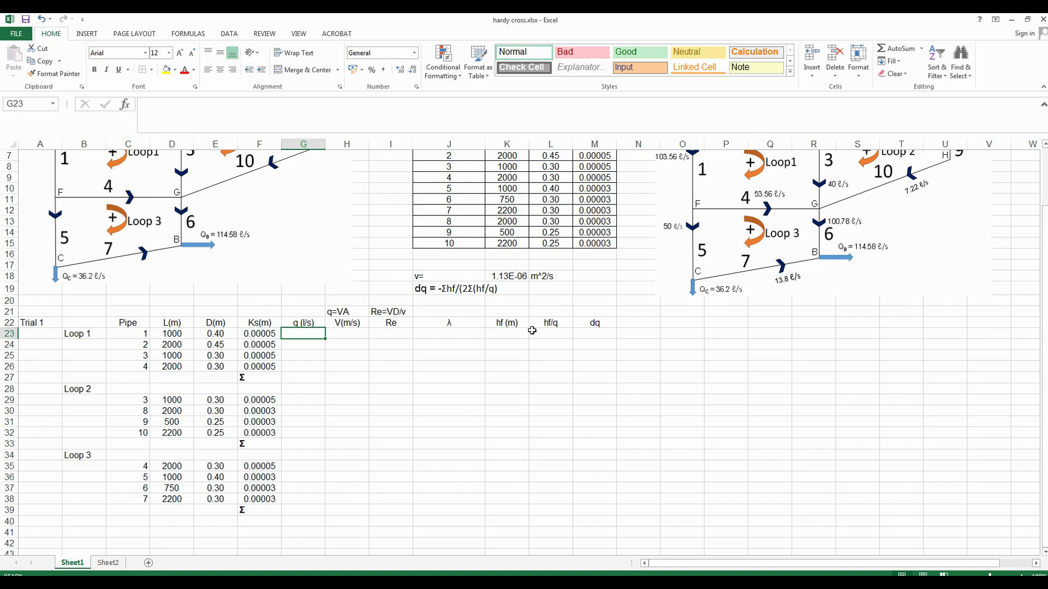
click(77, 335)
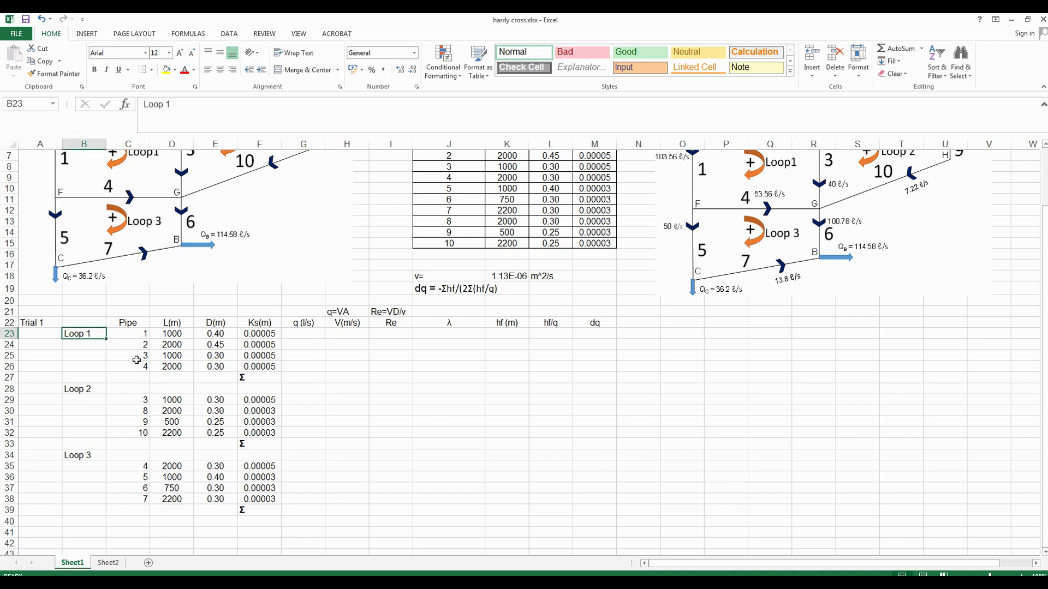
scroll(136, 360, up, 2)
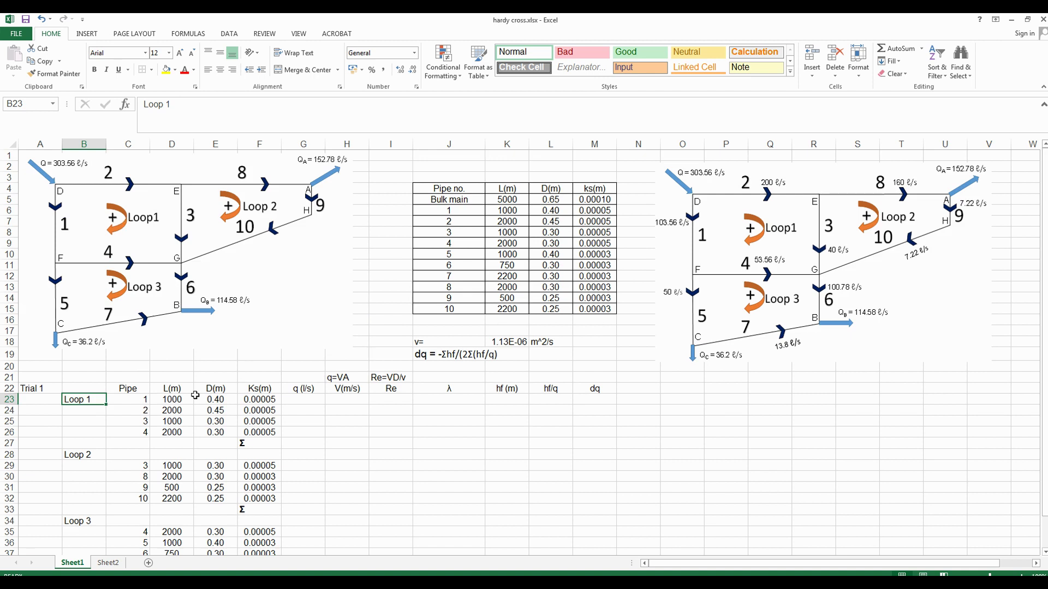
click(307, 390)
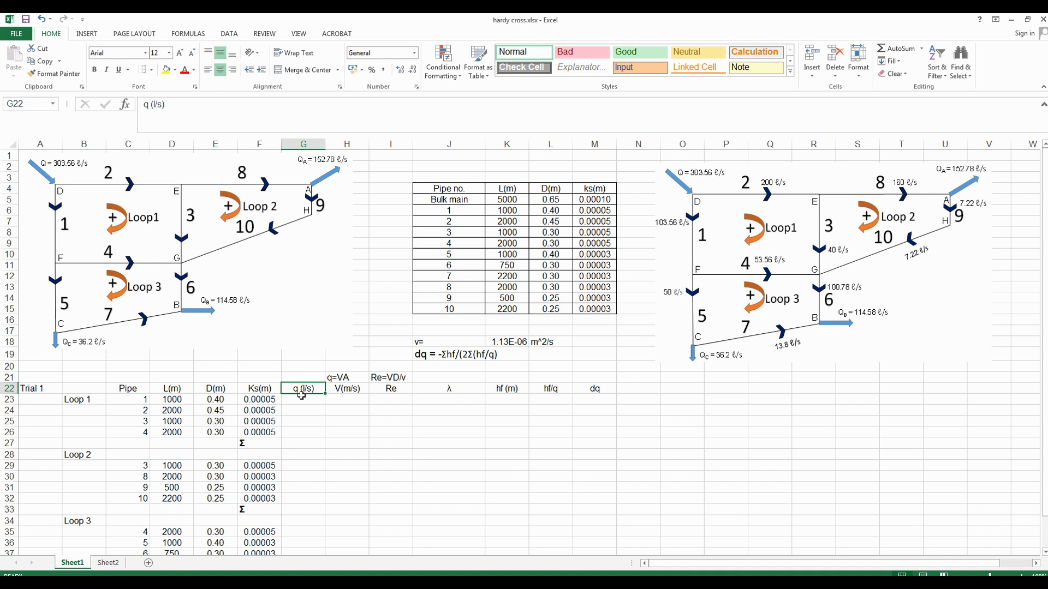
click(346, 391)
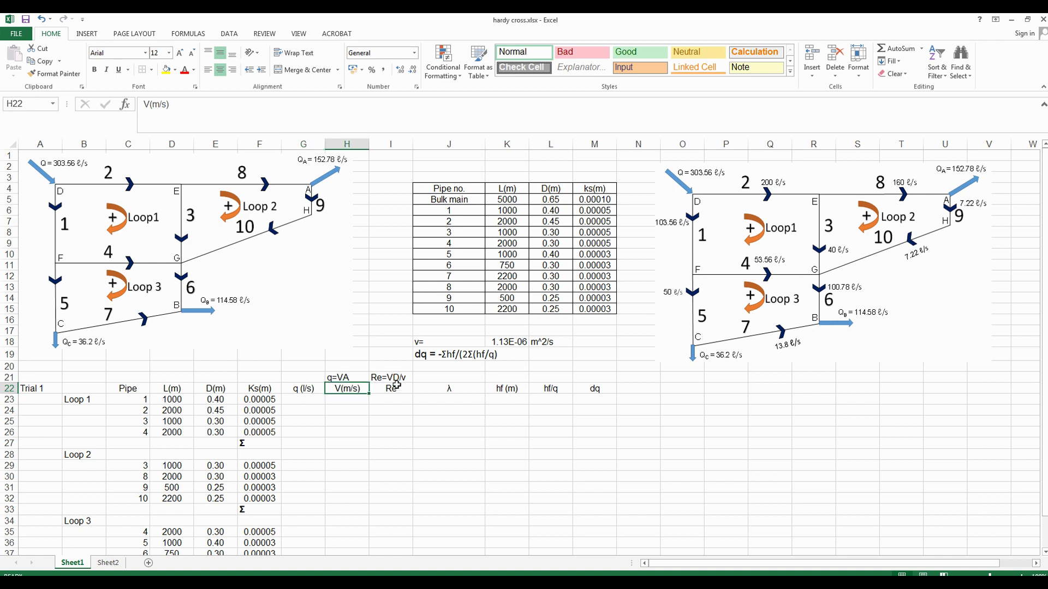
click(396, 387)
click(452, 390)
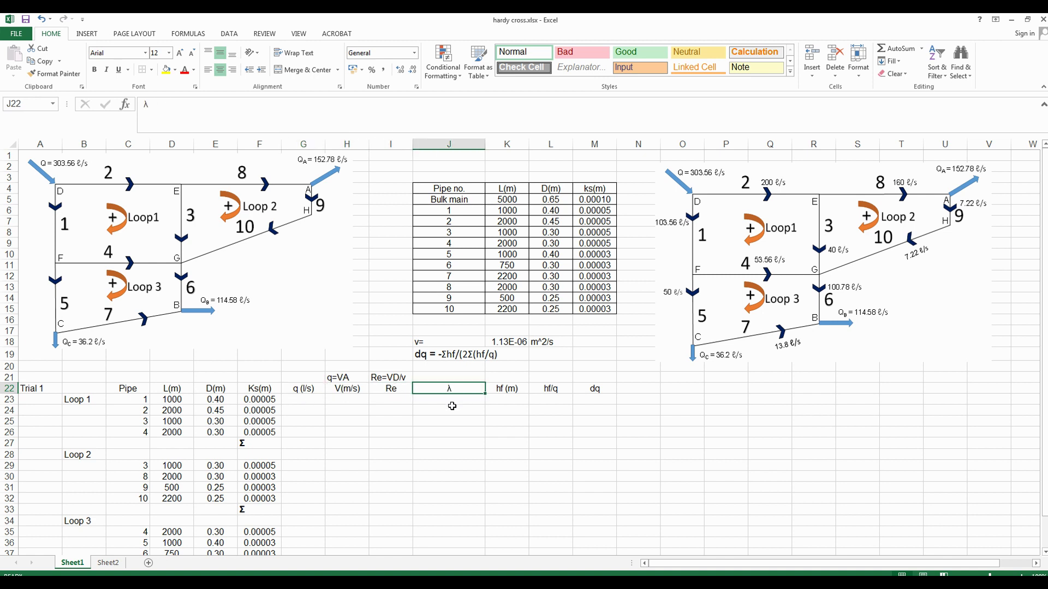
click(505, 390)
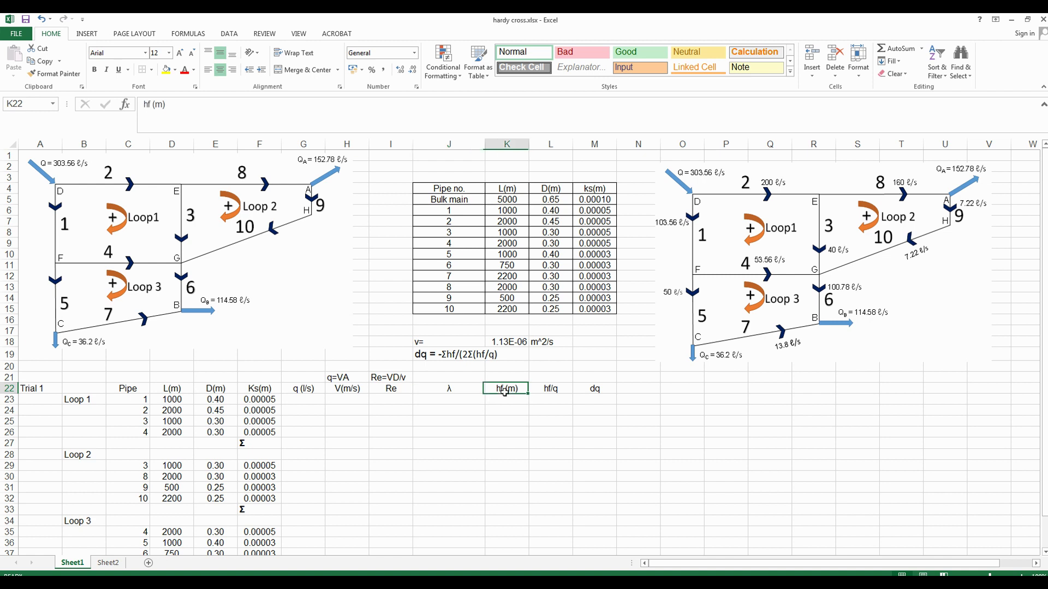
click(553, 390)
click(599, 392)
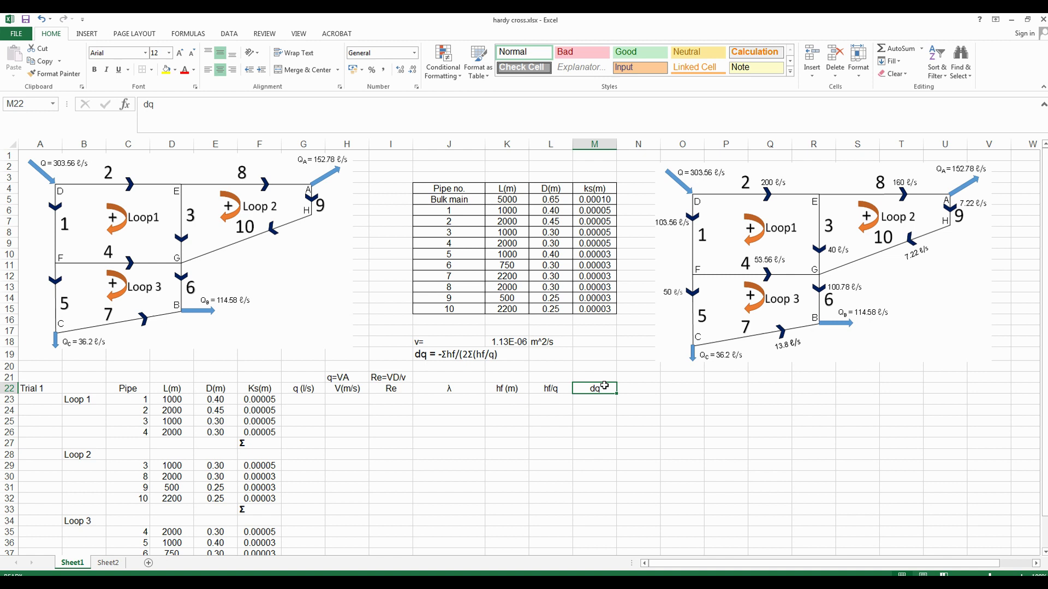
click(424, 358)
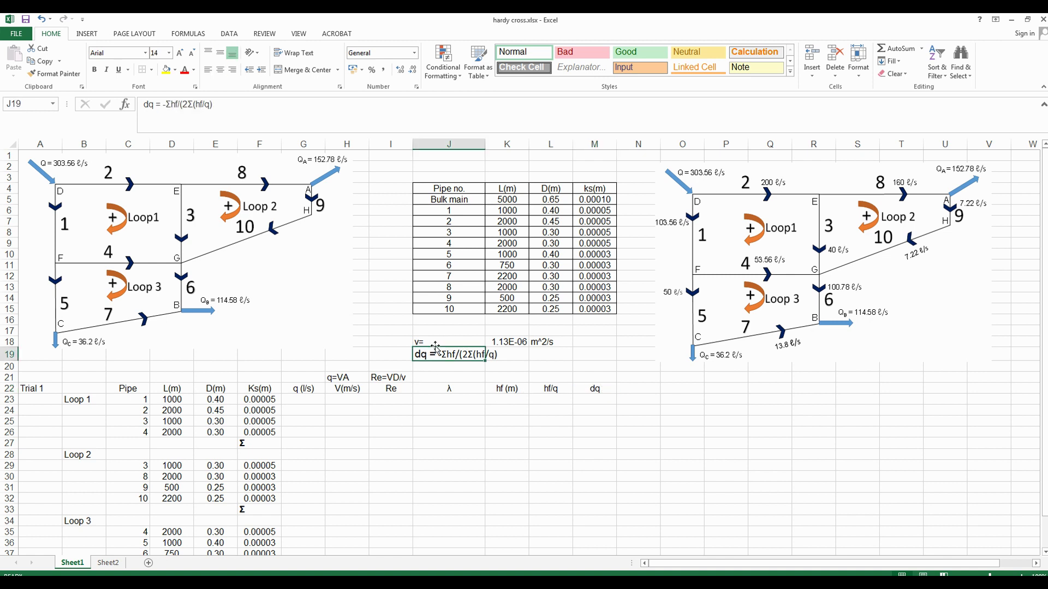
click(442, 343)
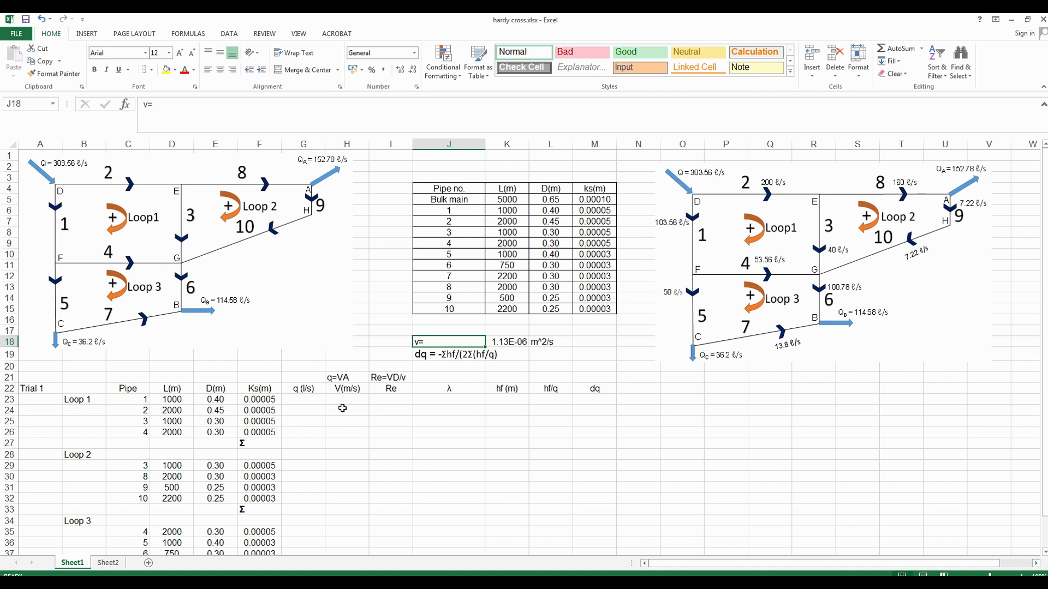
Locate Loop 1's first q (l/s) cell, G23, in the Trial 1 table
scroll(345, 406, down, 1)
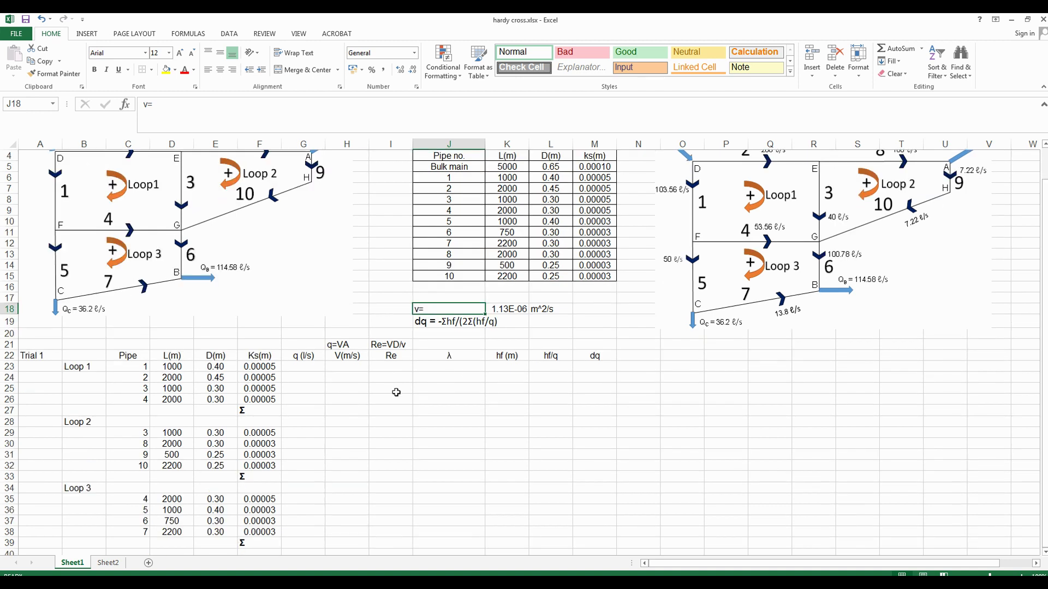
click(391, 357)
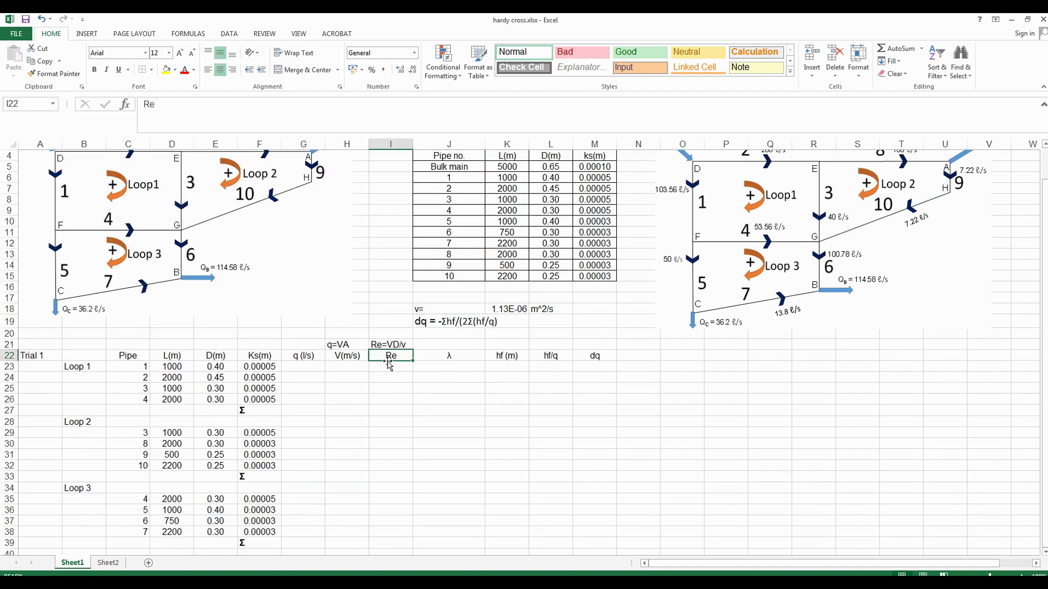
click(299, 363)
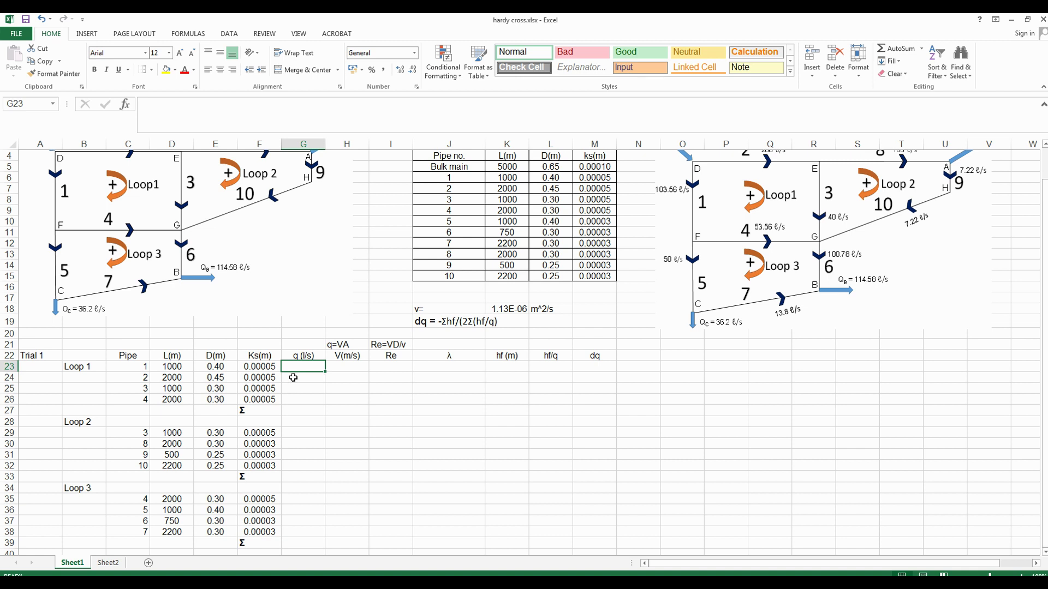
scroll(306, 383, down, 1)
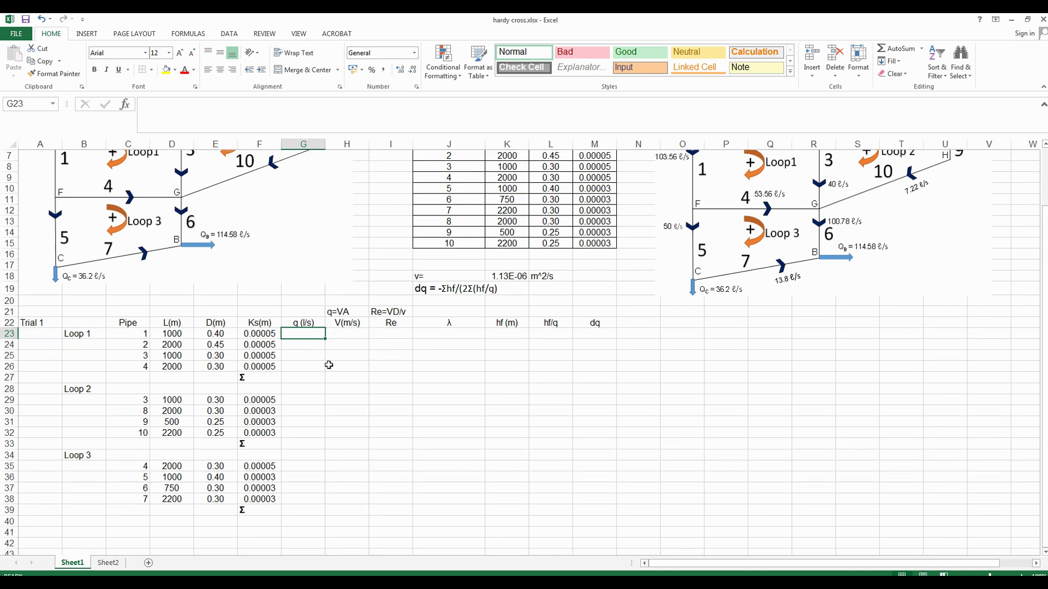
scroll(330, 363, up, 2)
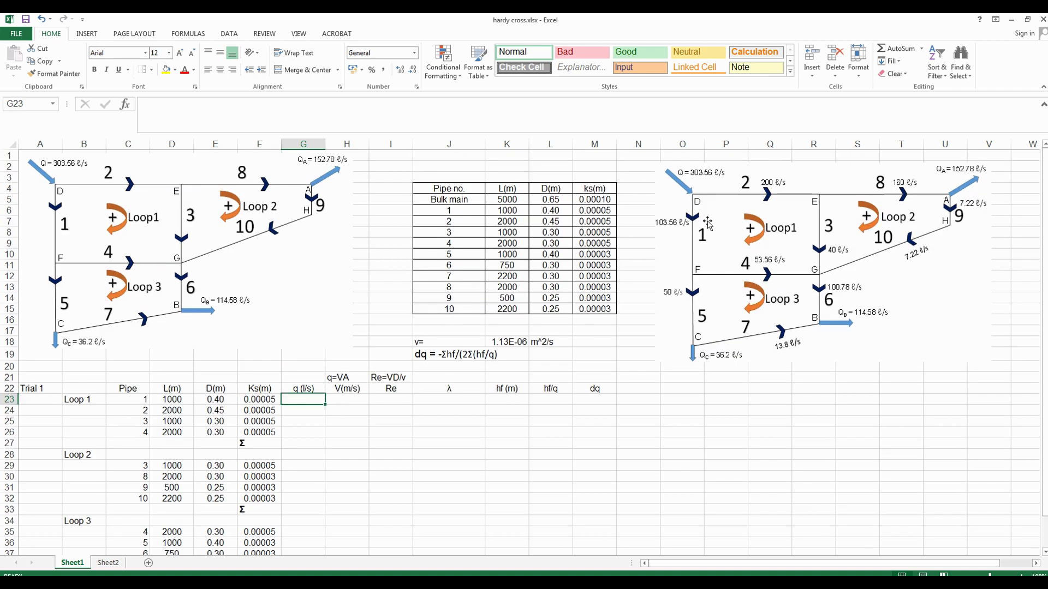
click(303, 425)
click(308, 401)
Enter Loop 1 flows -103.56, 200, 40 and -53.56 for pipes 1–4
click(308, 418)
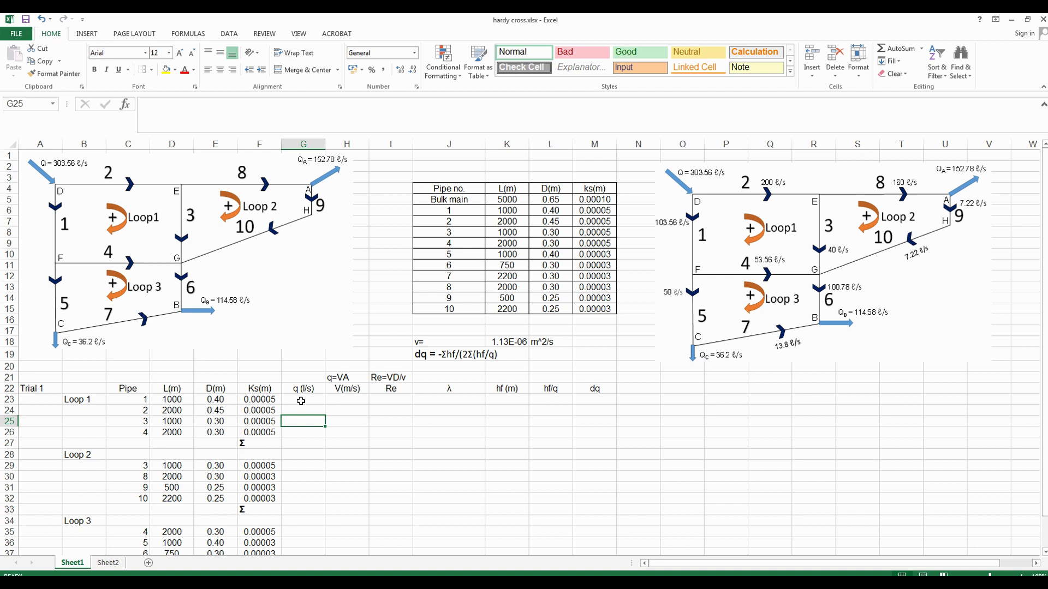
click(301, 400)
text(-)
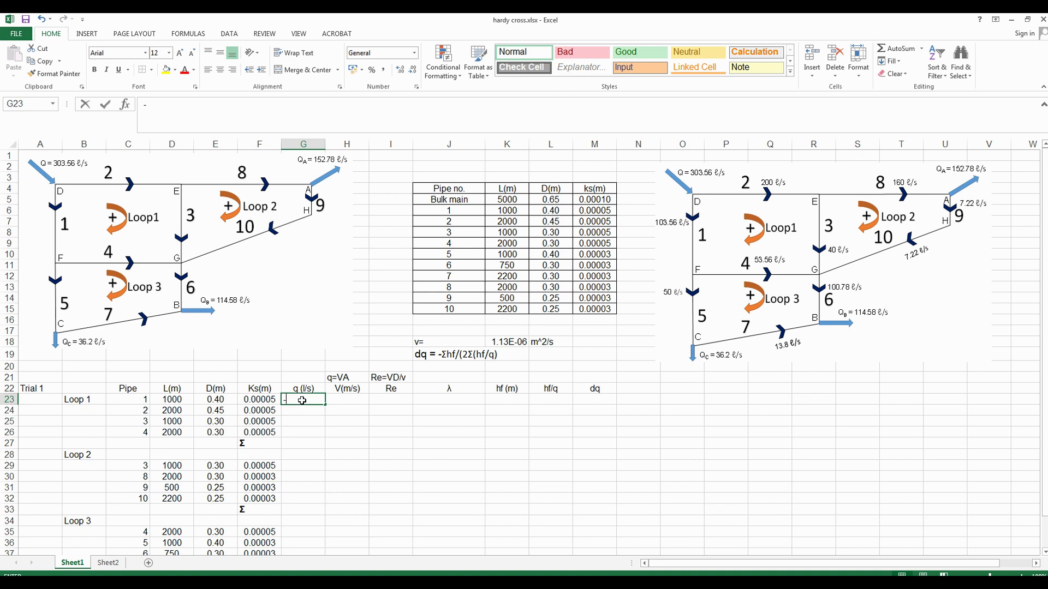
text(103)
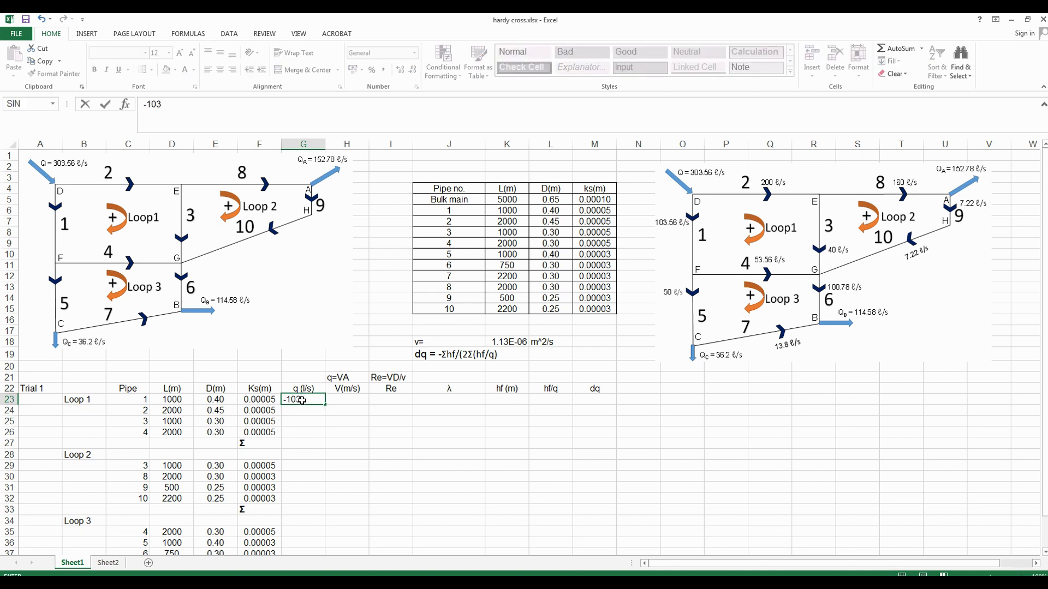
text(.56)
key(Return)
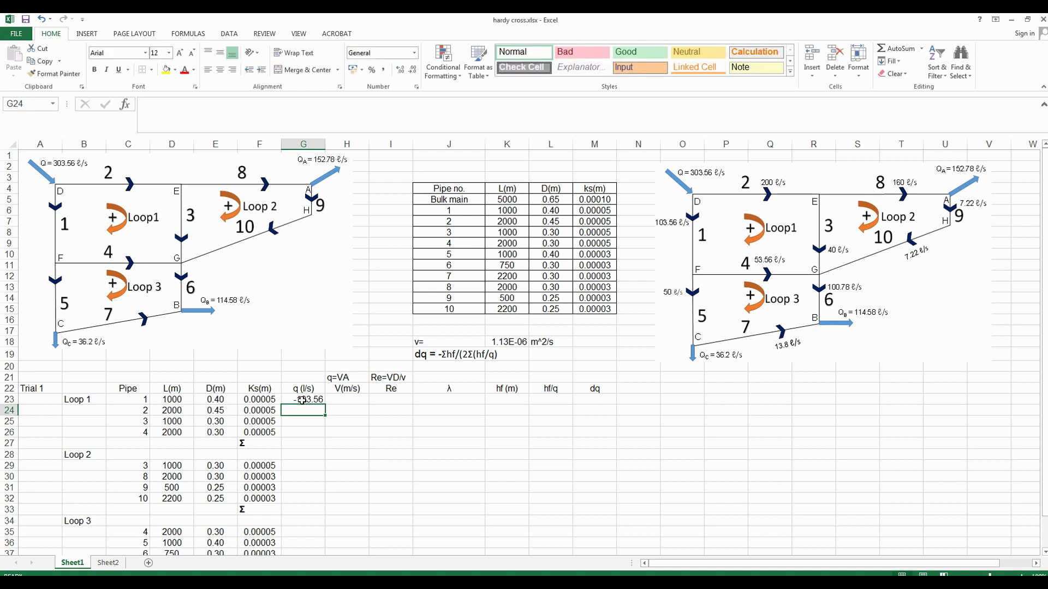
text(200)
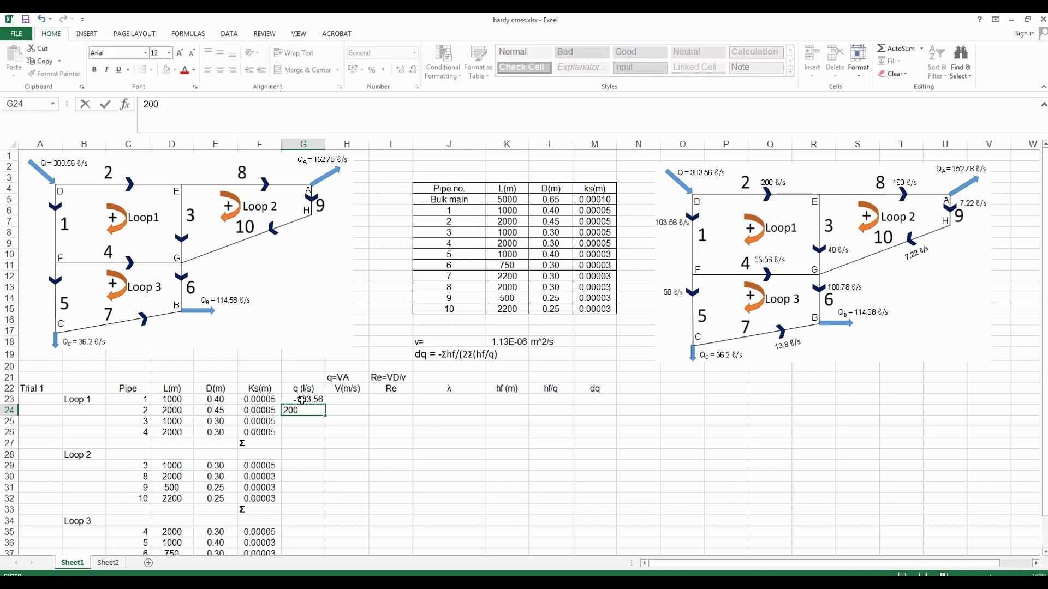
key(Return)
text(40)
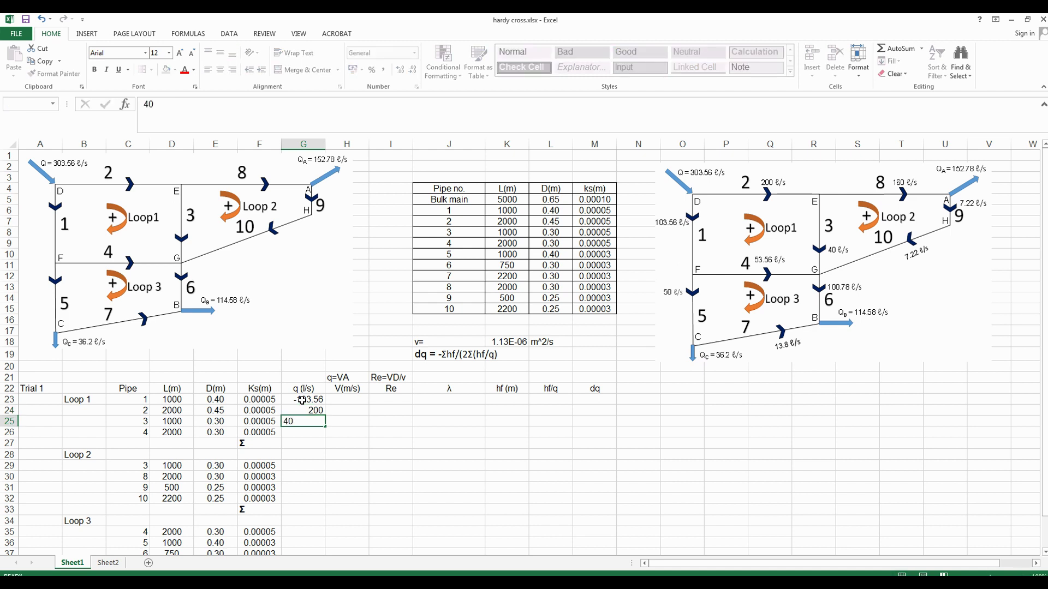
key(Return)
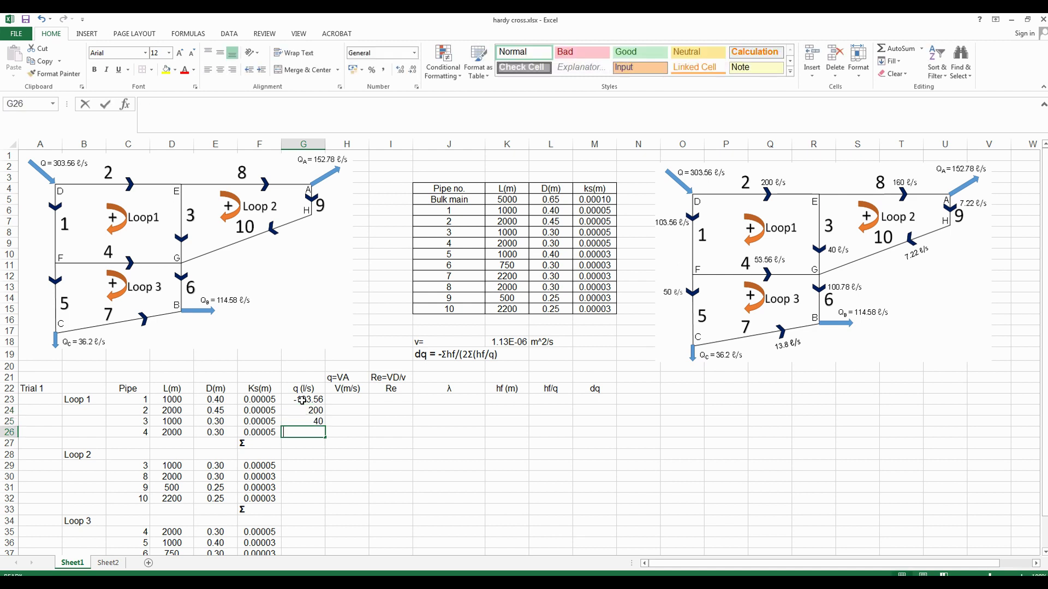
text(-5)
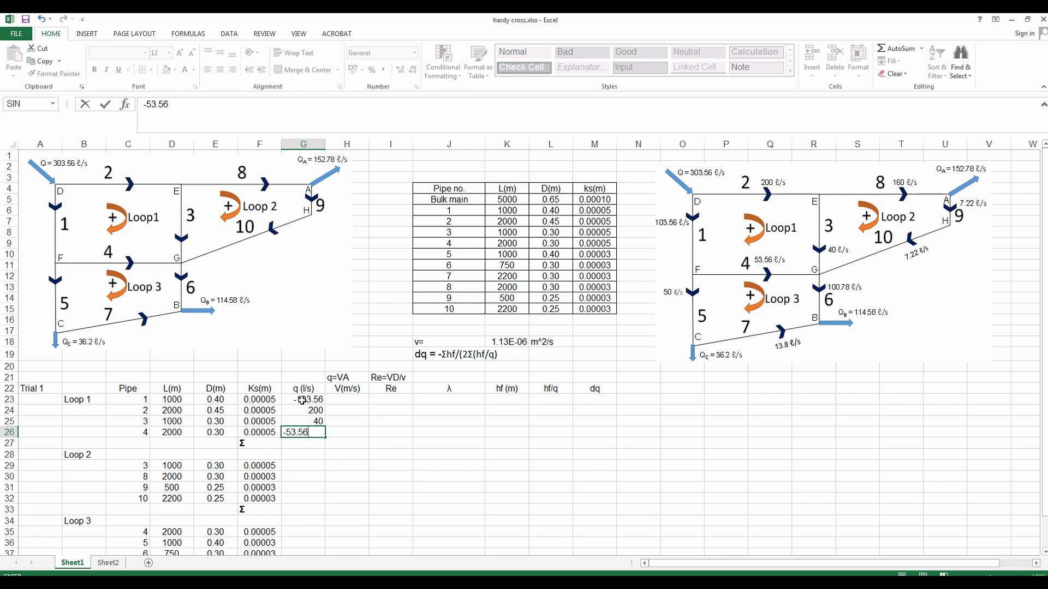
text(3.56)
key(Return)
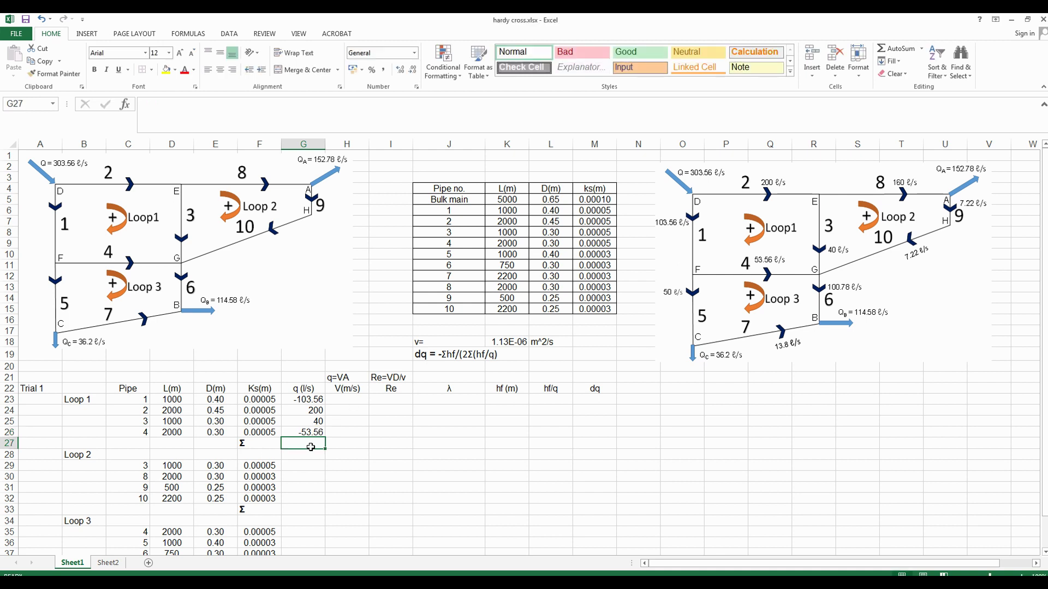
Enter Loop 2 flows -40, 160, 7.22 and pipe 10's flow
click(294, 464)
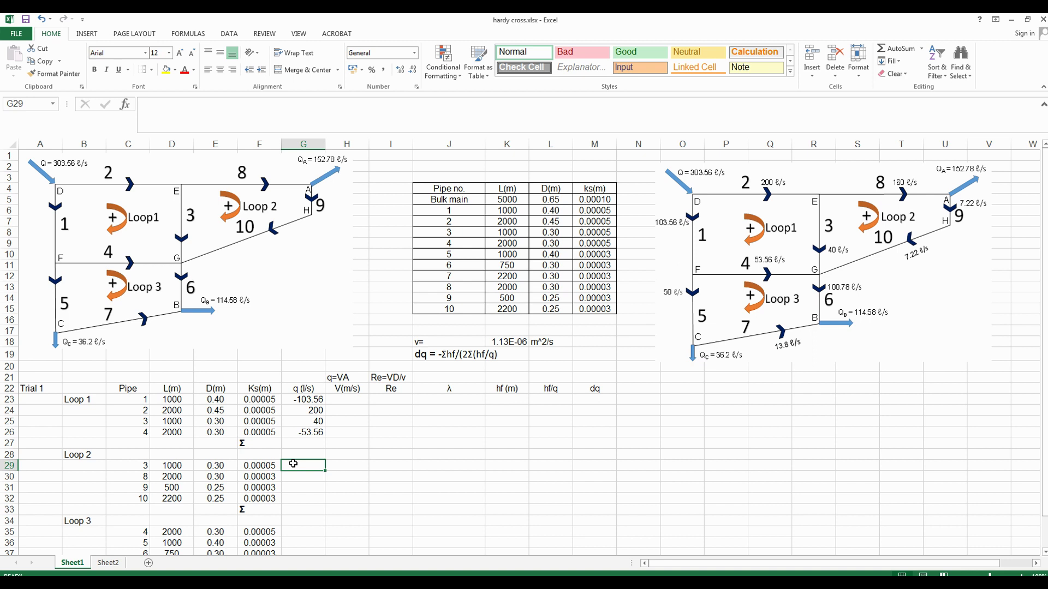
text(-40)
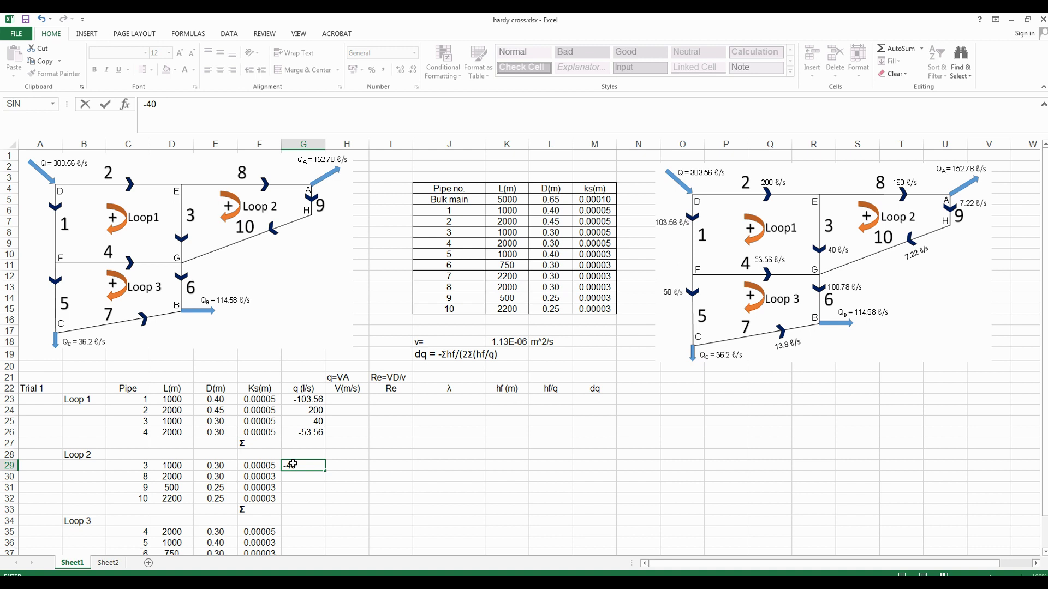
key(Return)
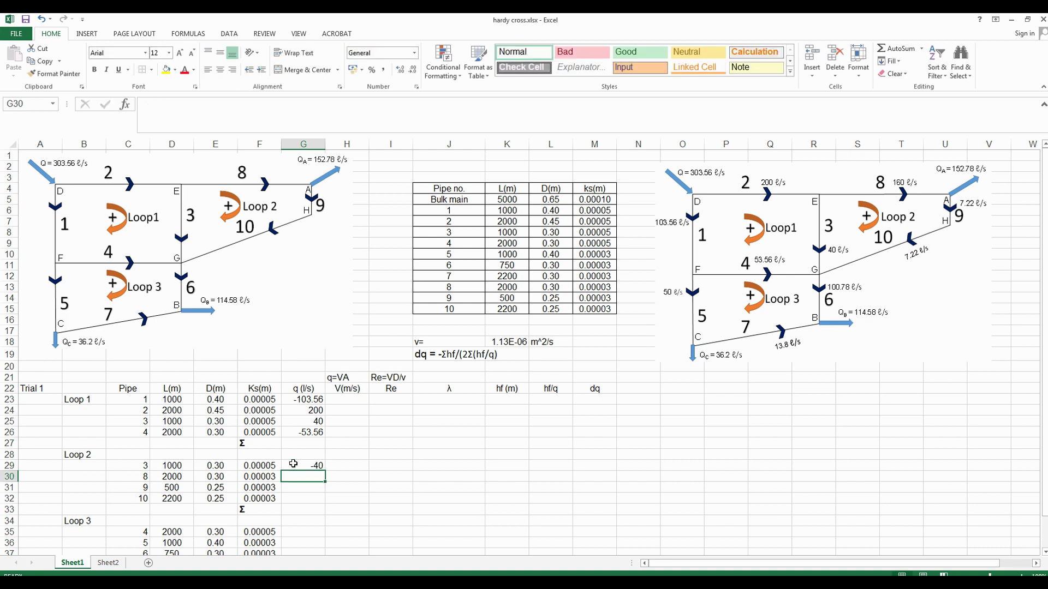
text(160)
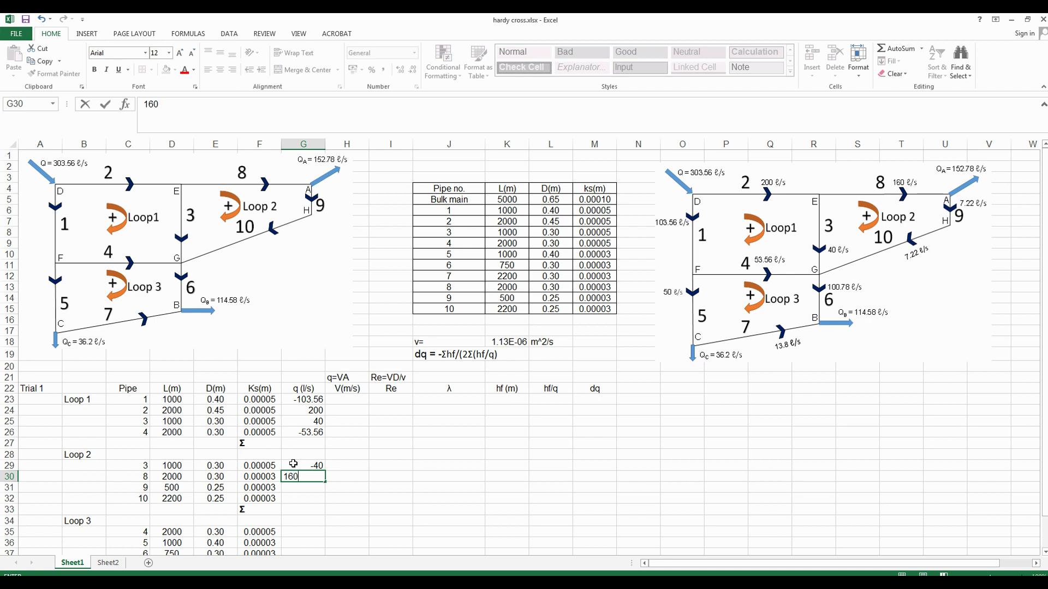
key(Return)
text(7.22)
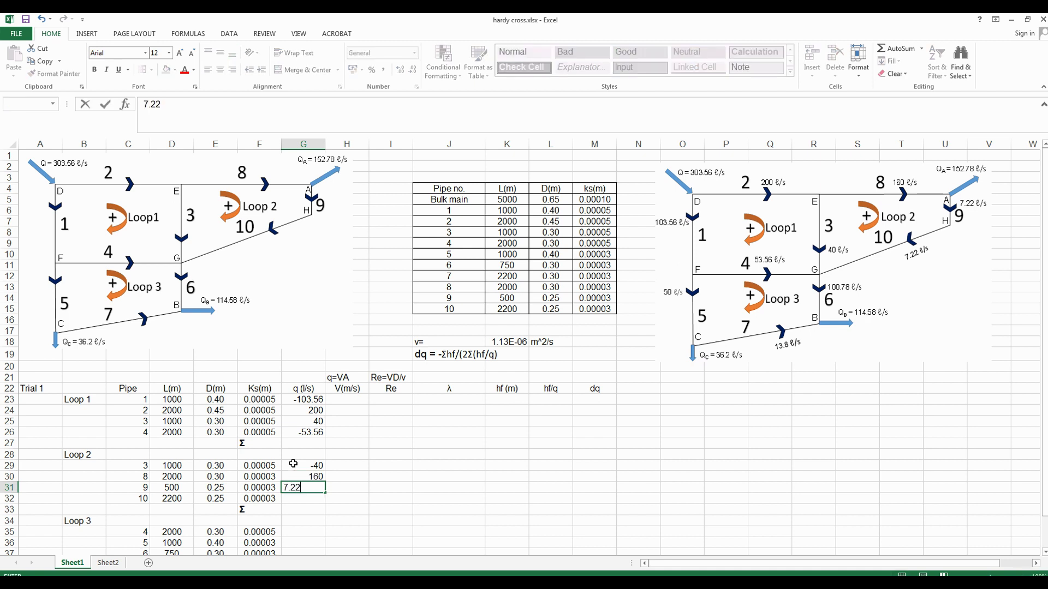
key(Return)
text(7.22)
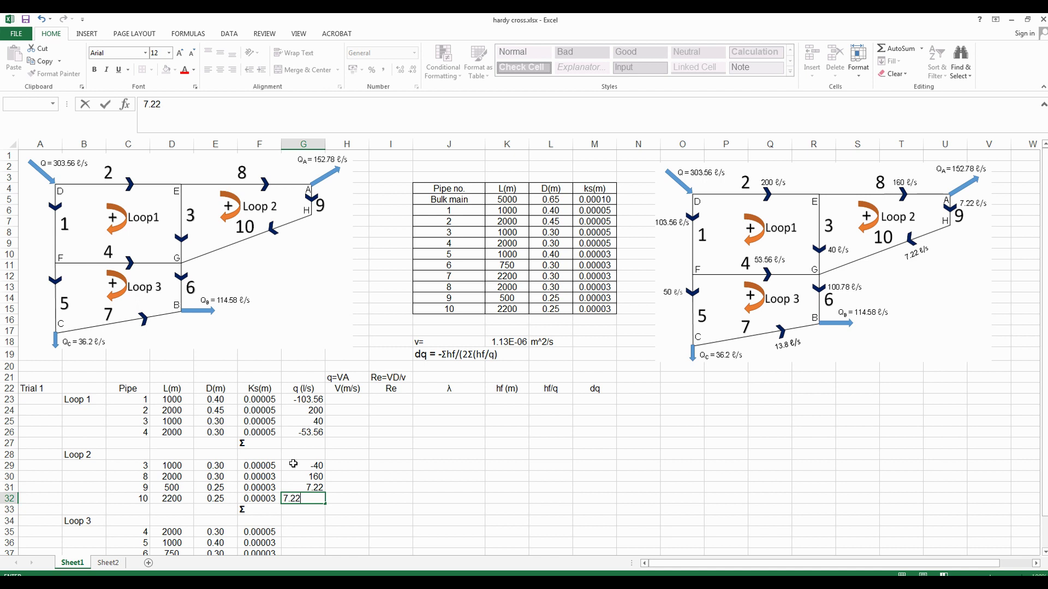
key(Return)
key(Return)
key(Return)
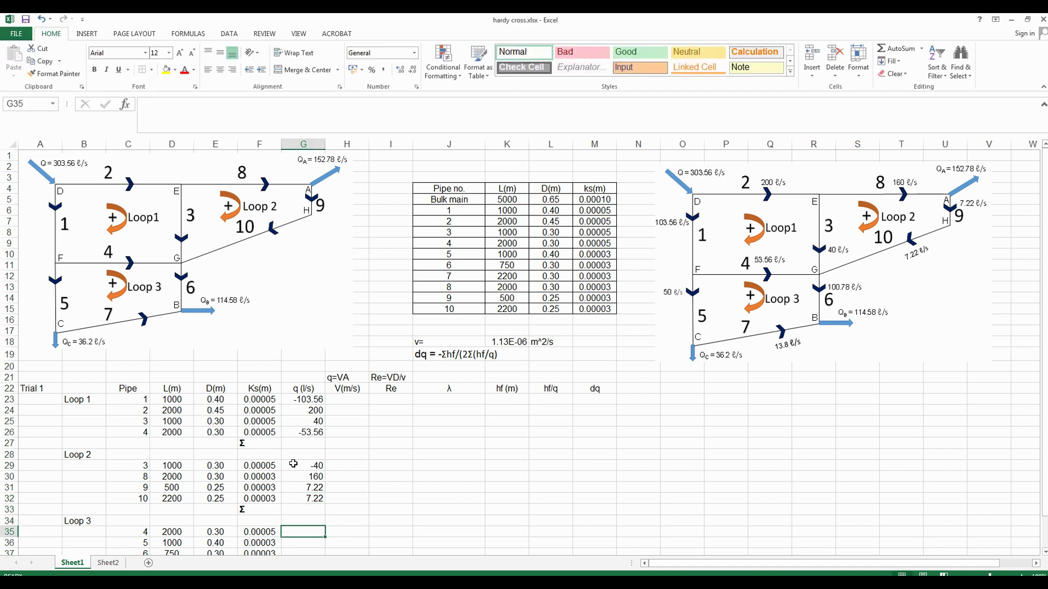
Enter Loop 3 flows 53.56, -50, 100.78 and -13.8, correcting pipe 7's mistyped value
text(53.56)
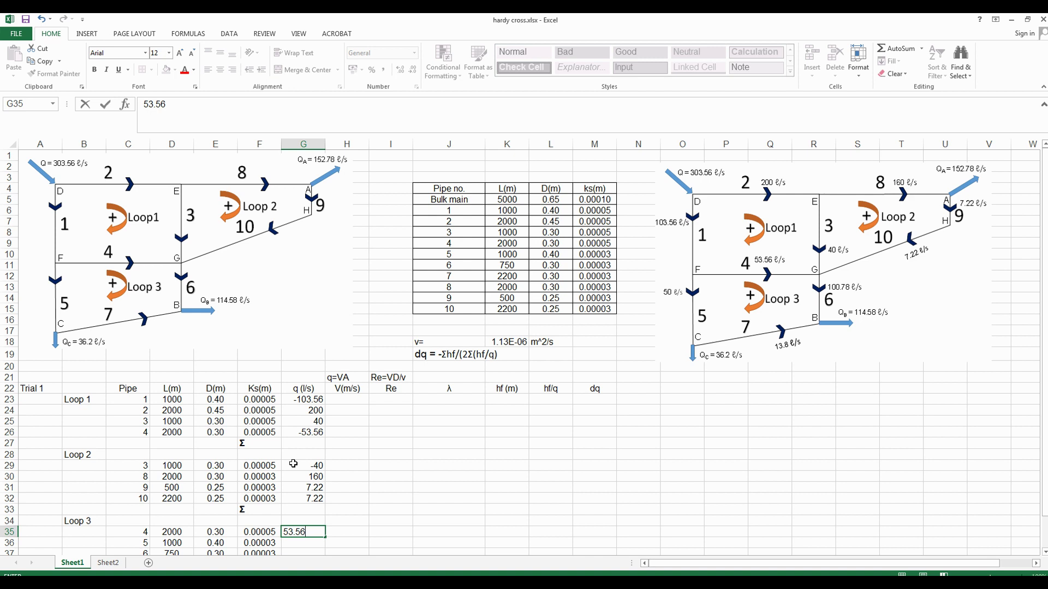
key(Return)
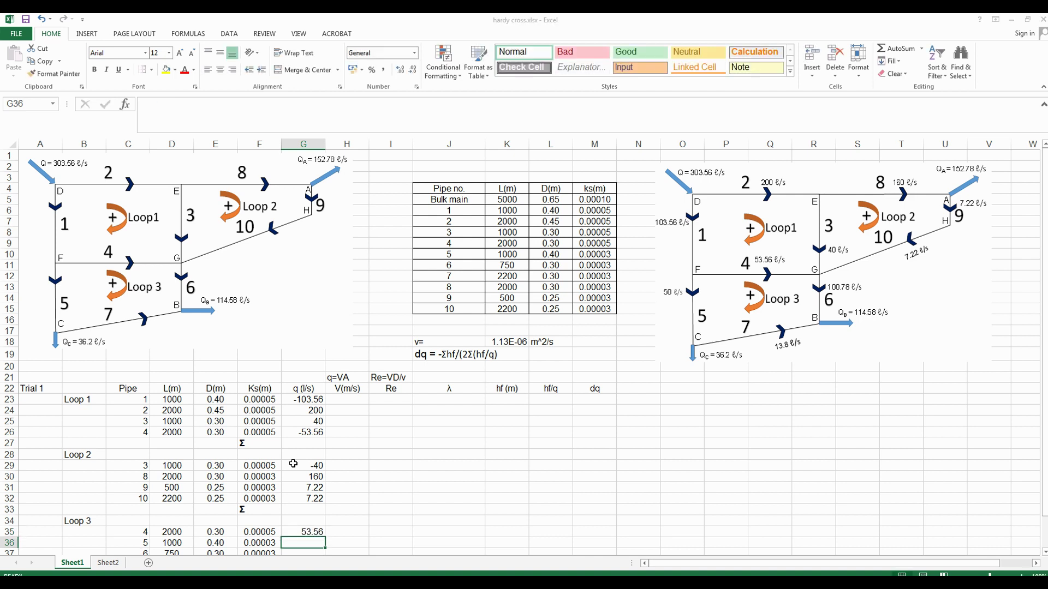
text(-50)
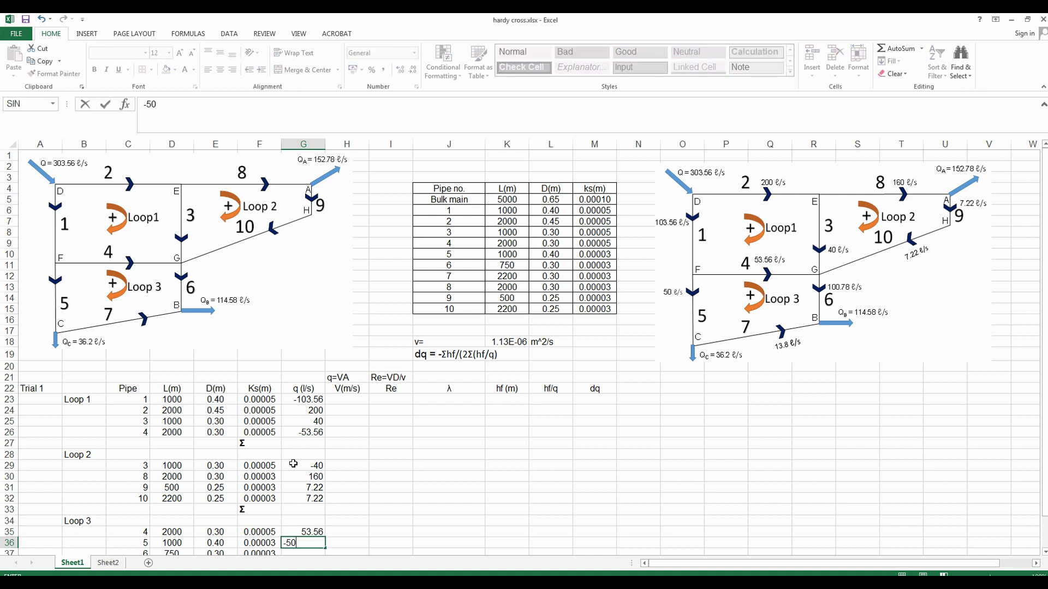
key(Return)
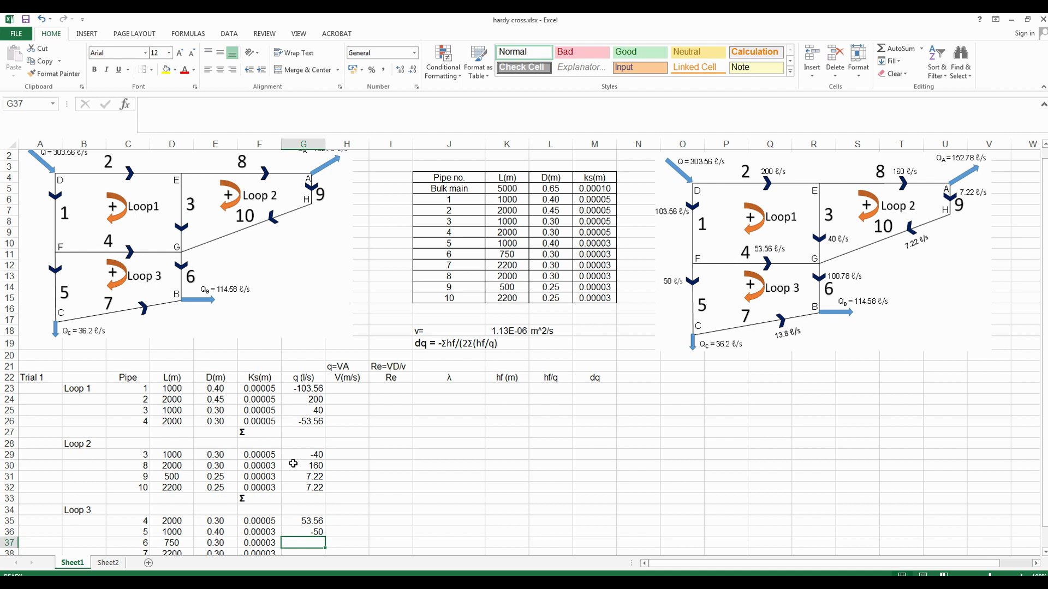
text(100.78)
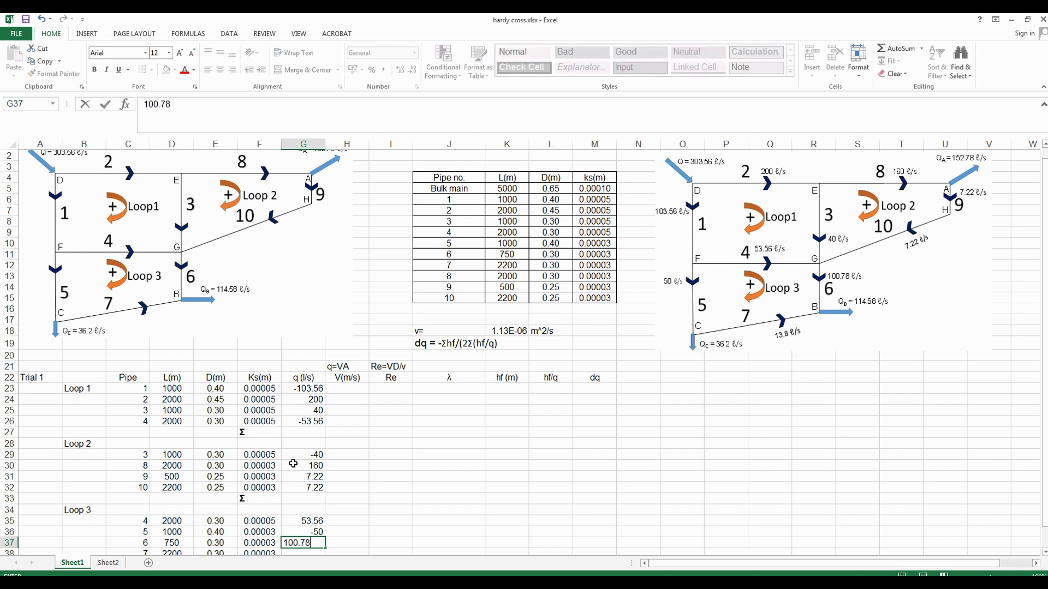
key(Return)
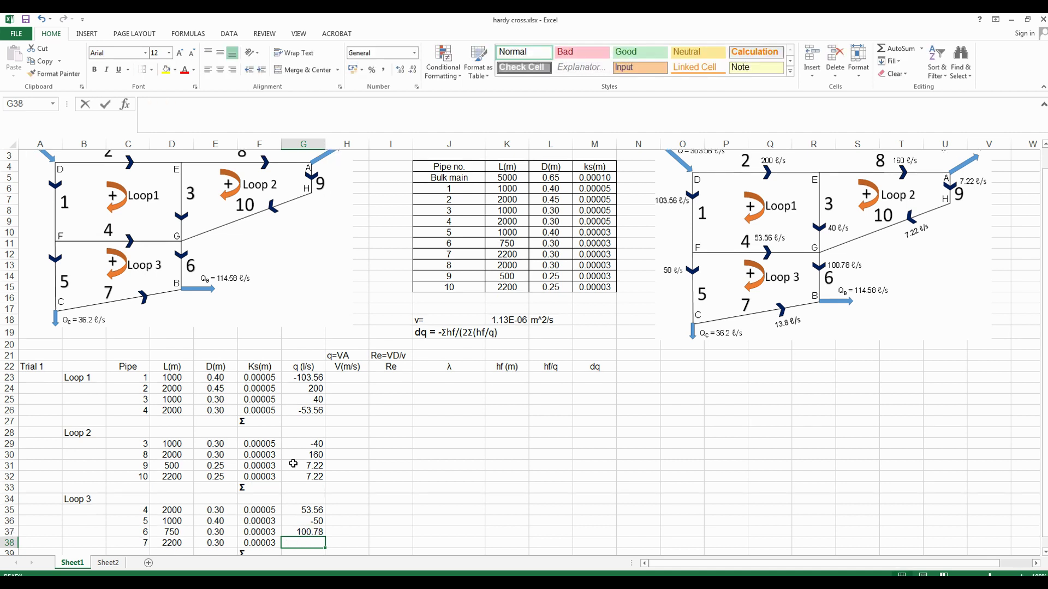
text(-1..8)
key(Return)
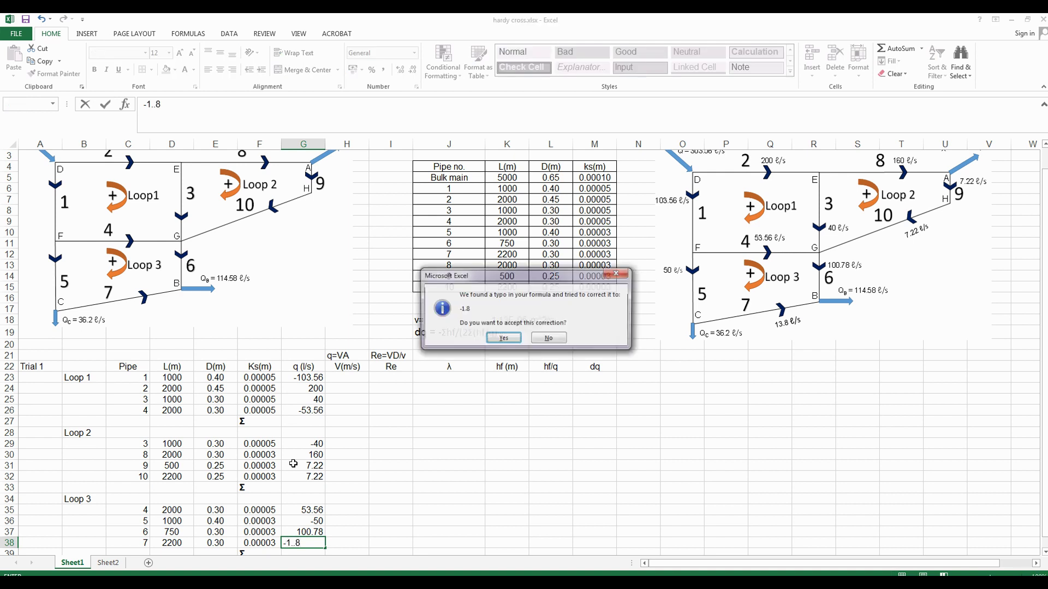
click(548, 339)
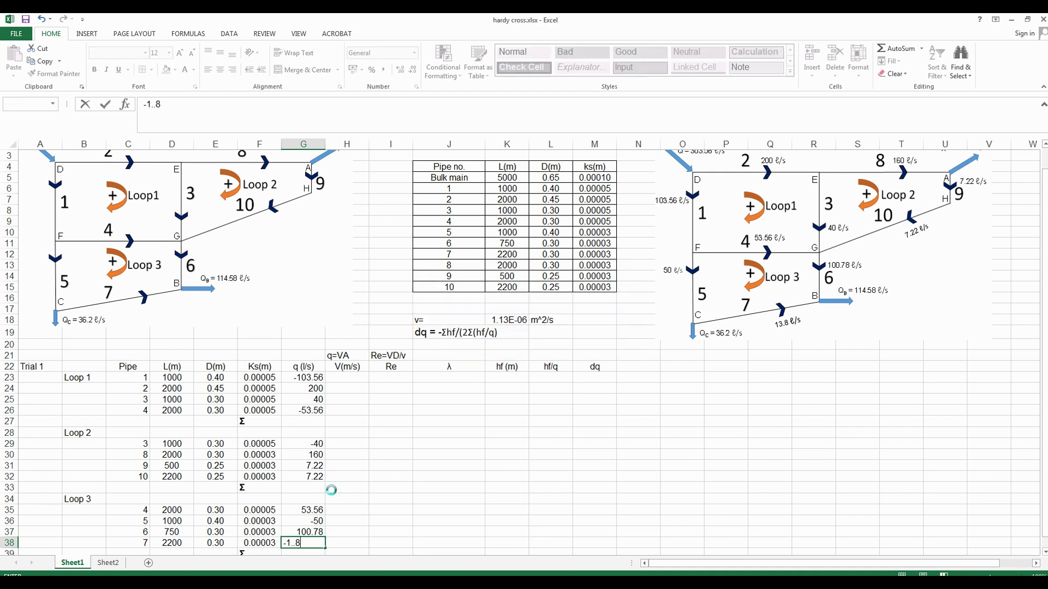
click(520, 361)
text(13.8)
key(Return)
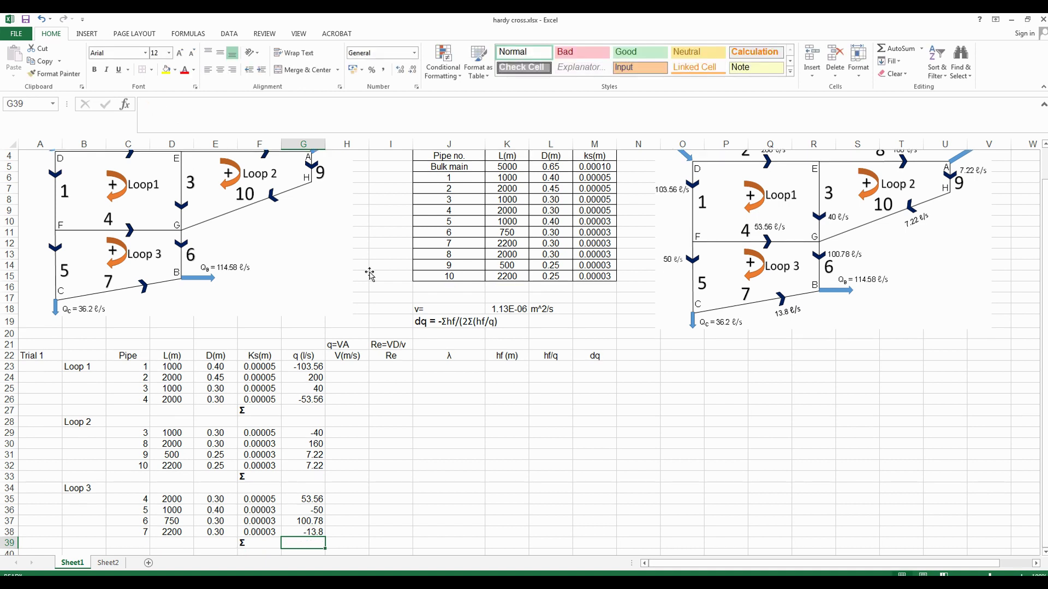
Enter =G23/1000/(0.25*PI()*E23^2) in H23, giving pipe 1's velocity of -0.8241
scroll(322, 443, up, 1)
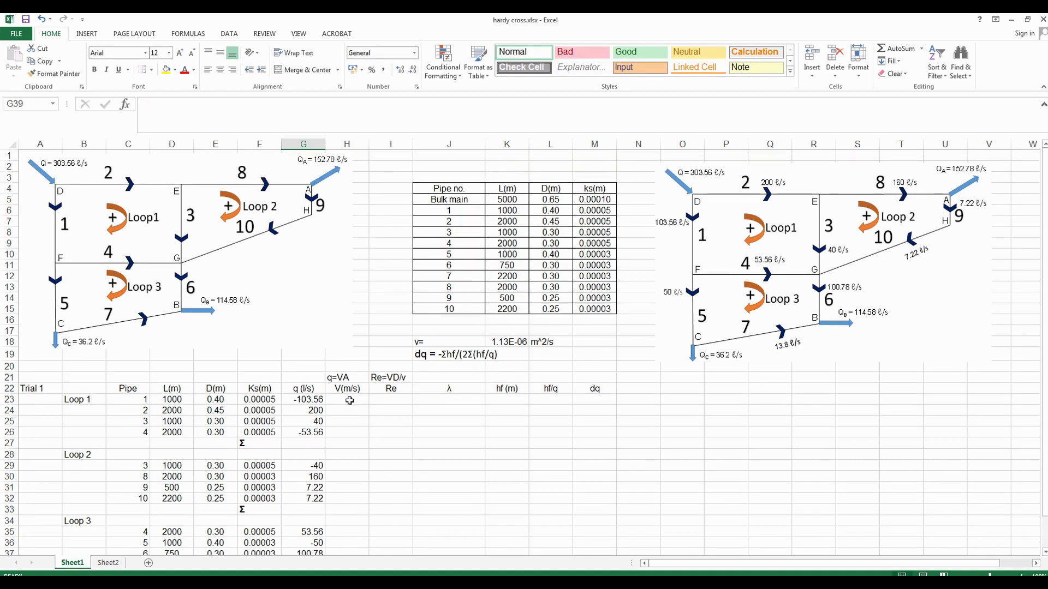
click(349, 401)
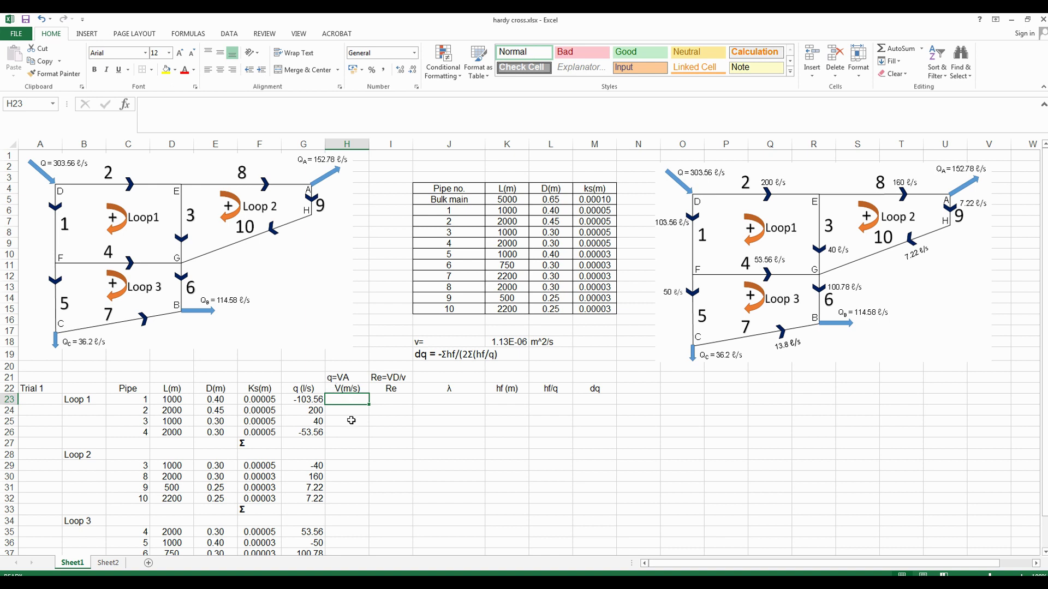
click(202, 115)
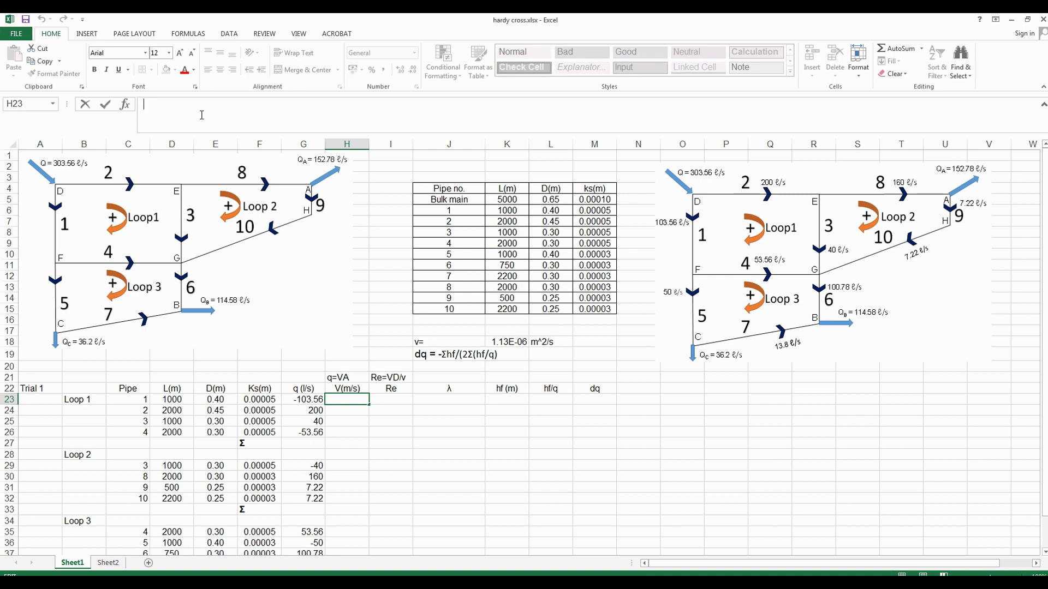
text(=)
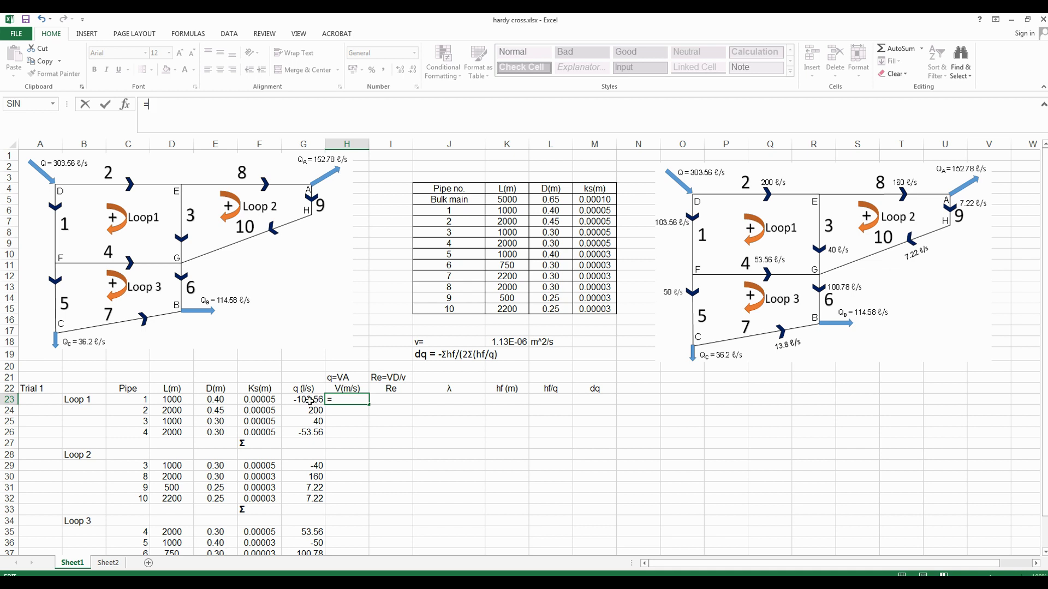
click(309, 401)
click(196, 109)
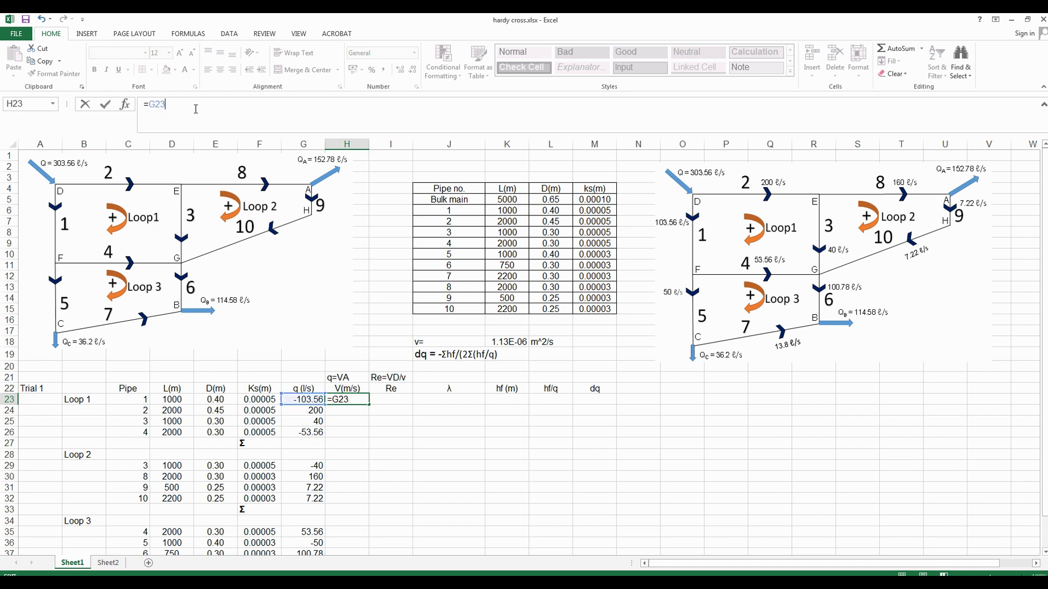
text(/1000/(.25*PI()*)
click(214, 399)
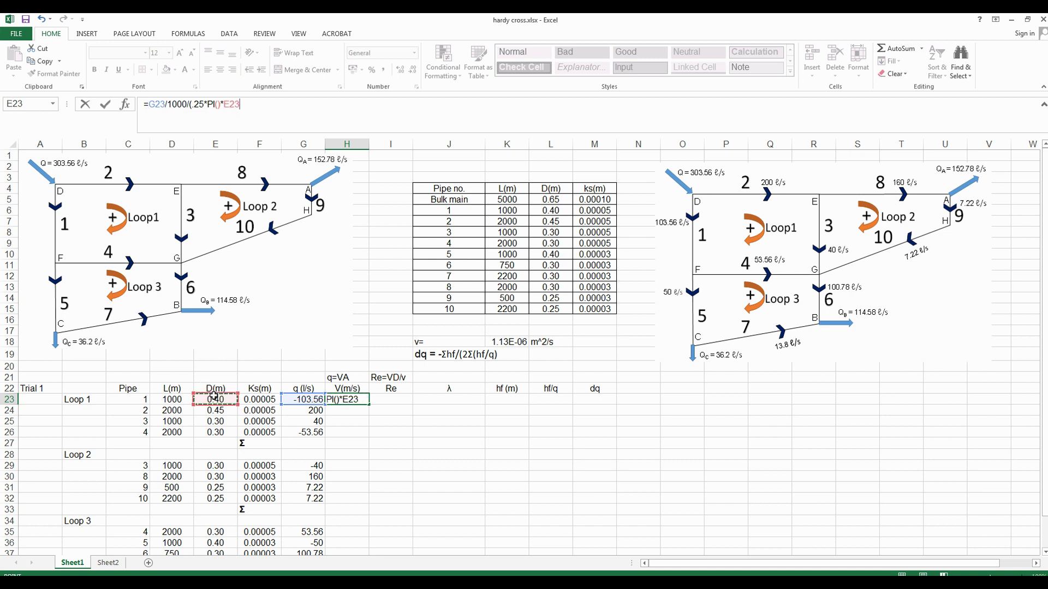
text(^2))
key(Return)
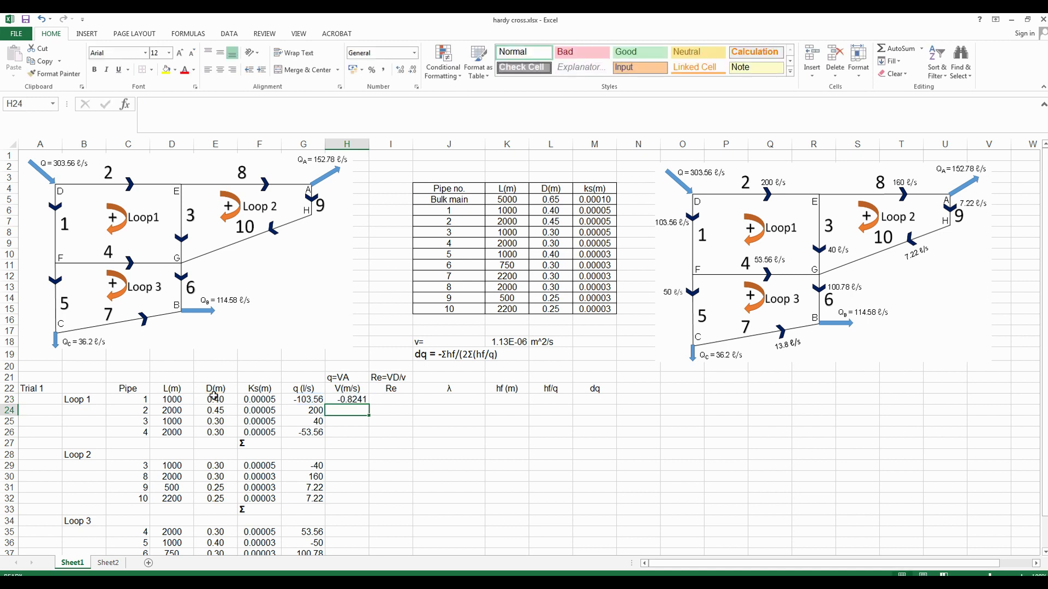
key(Up)
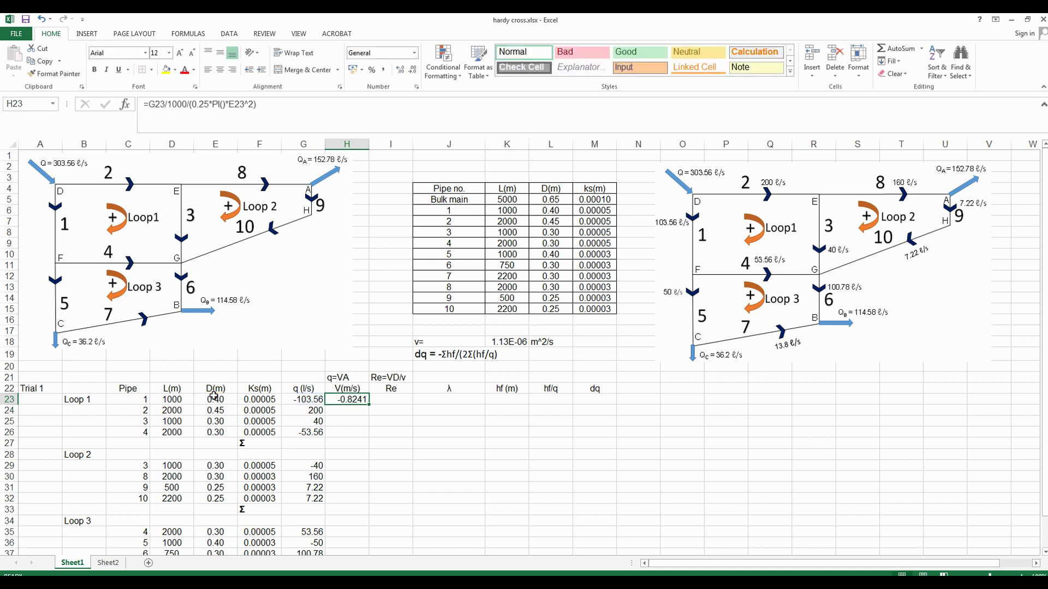
click(292, 118)
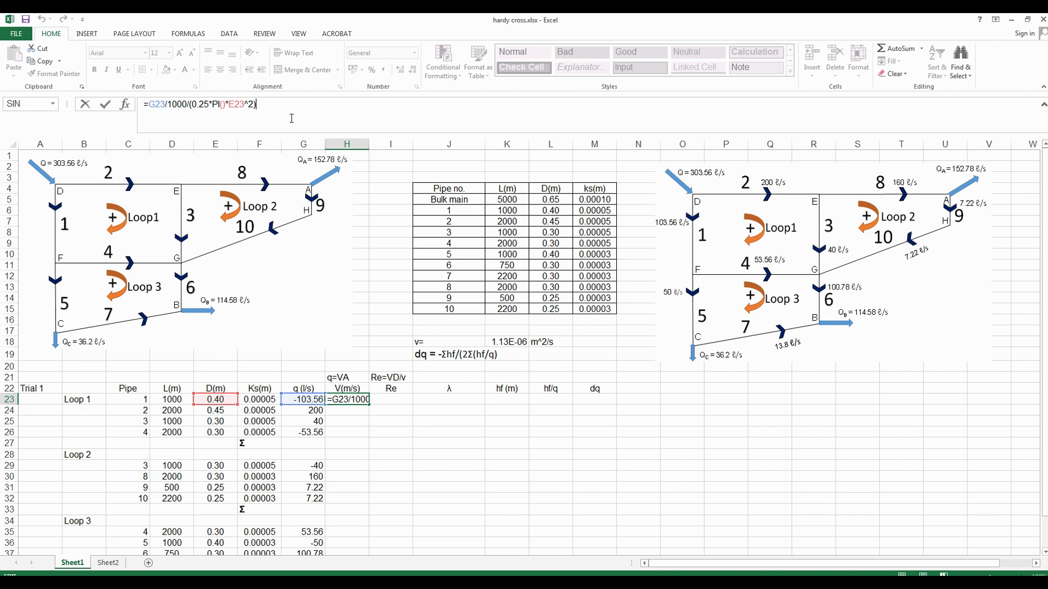
key(Return)
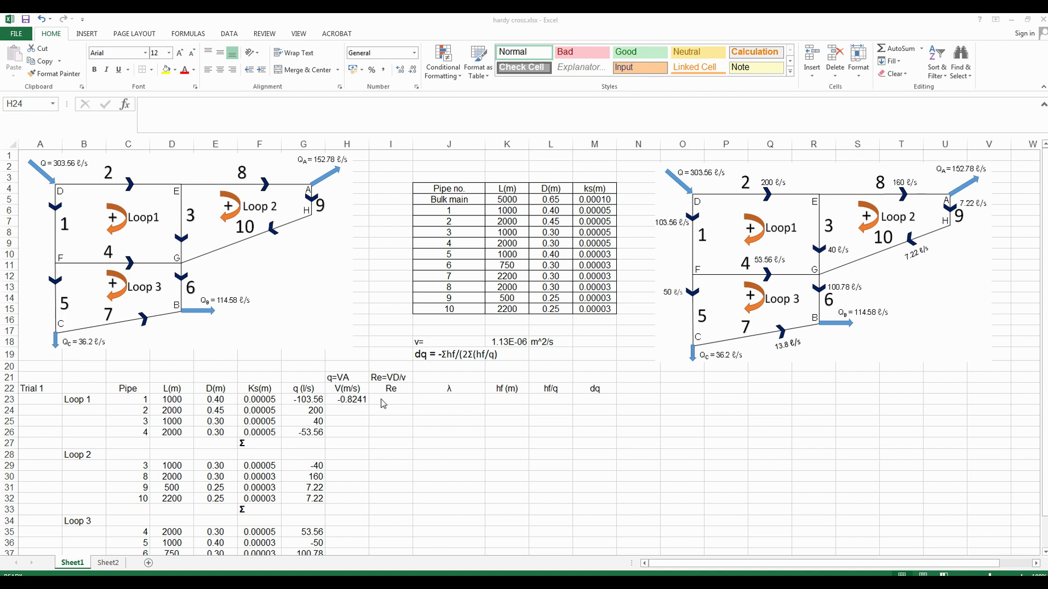
Check pipe 1's -0.8241 velocity in H23 and select Re cell I23
click(358, 400)
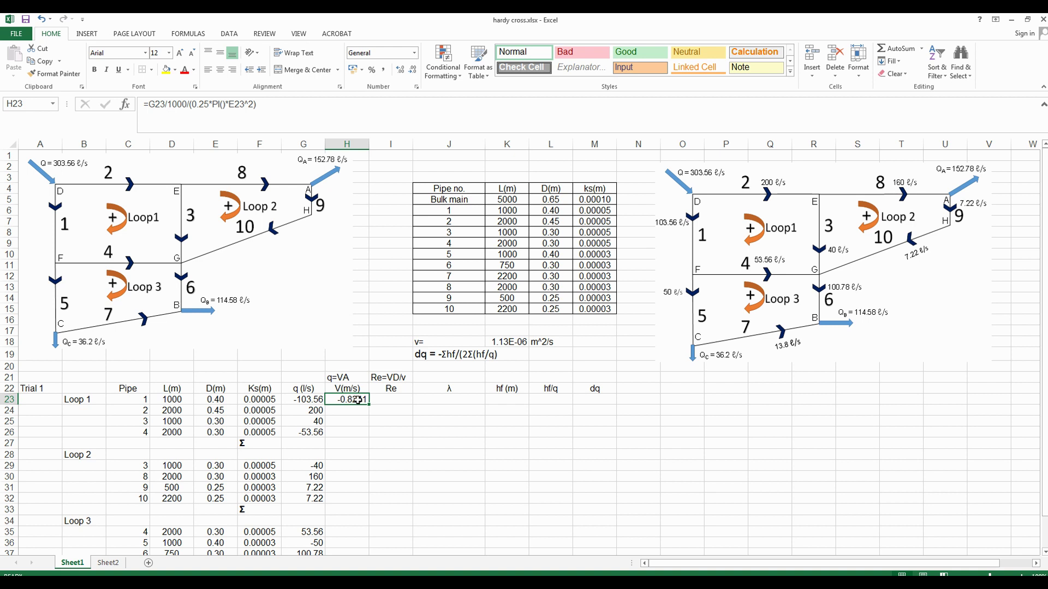
click(391, 399)
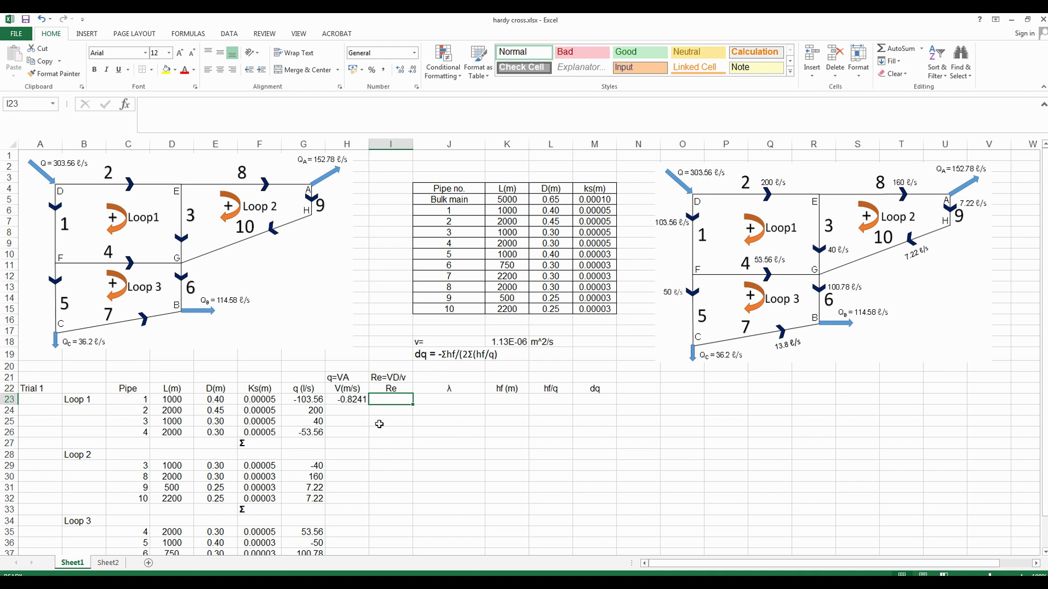
Enter =ABS(H23*E23/$K$18) in I23, giving pipe 1's Reynolds number 291718.3
text(=)
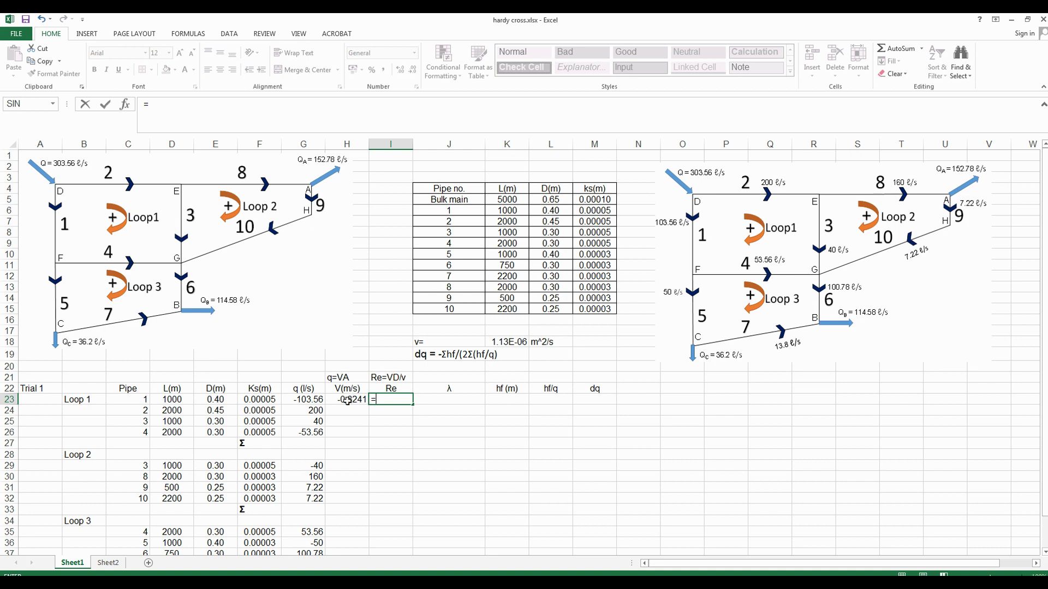
text(ABS)
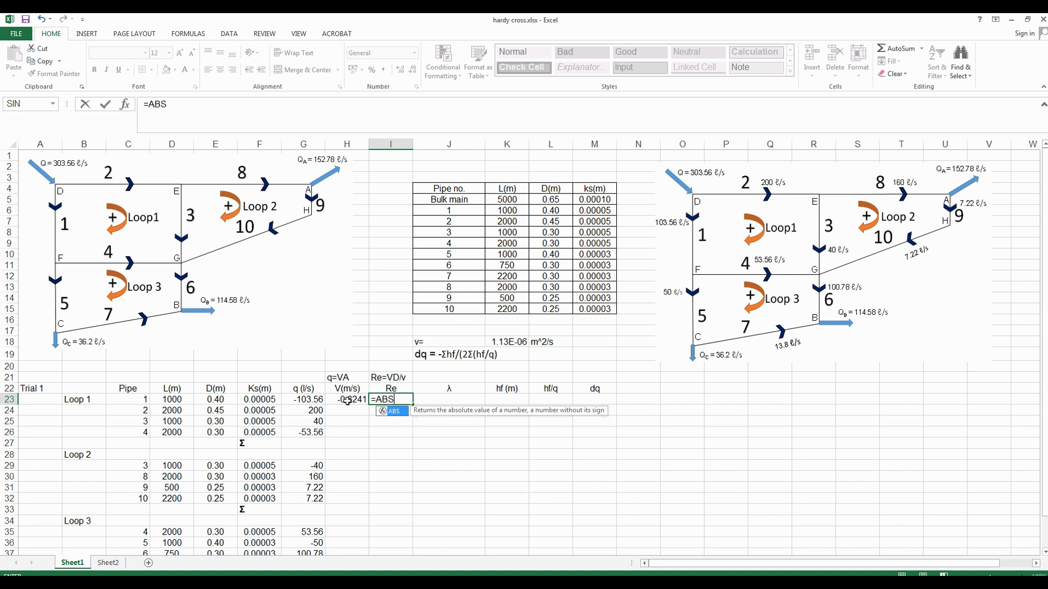
text(()
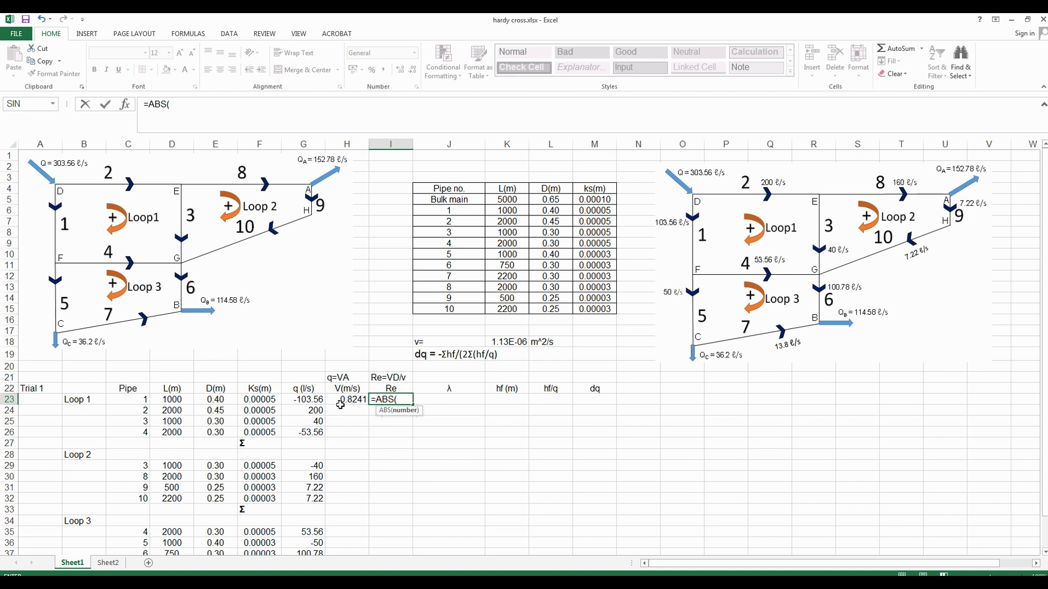
click(345, 400)
text(*)
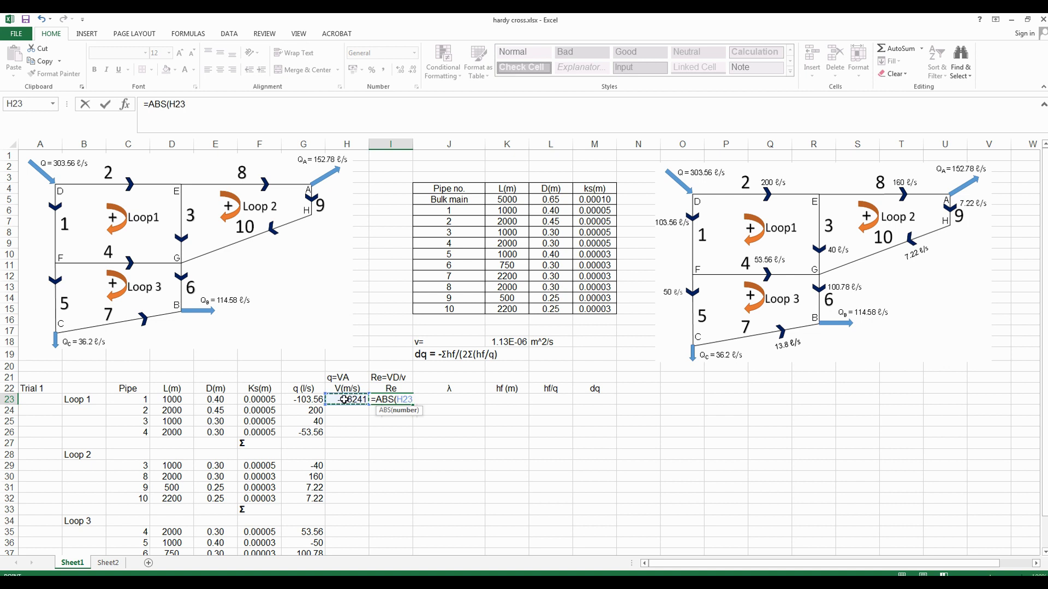
click(224, 399)
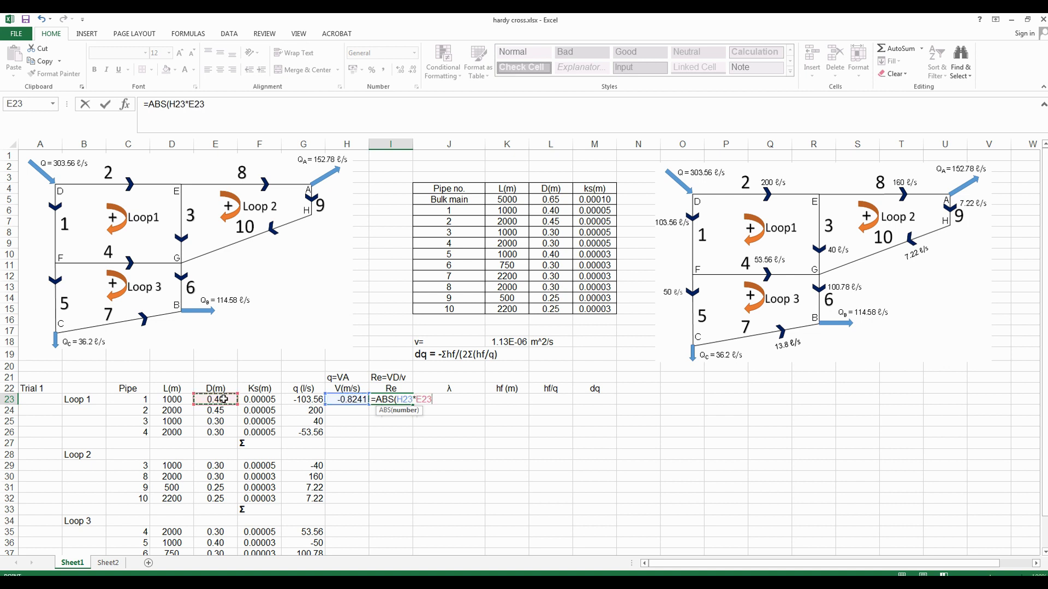
text(/)
click(511, 343)
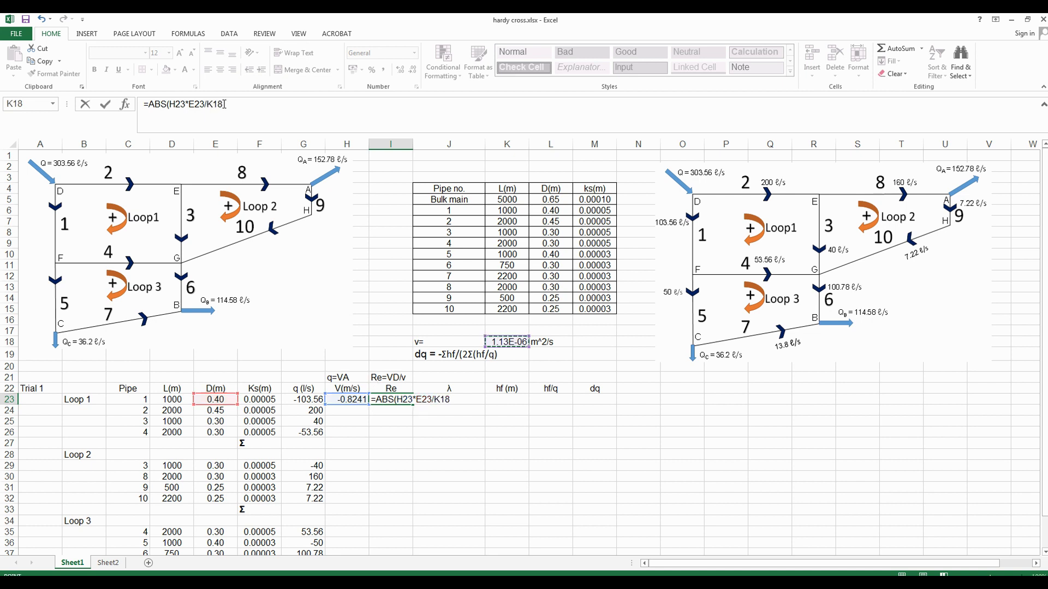
click(225, 104)
key(Left)
key(Left)
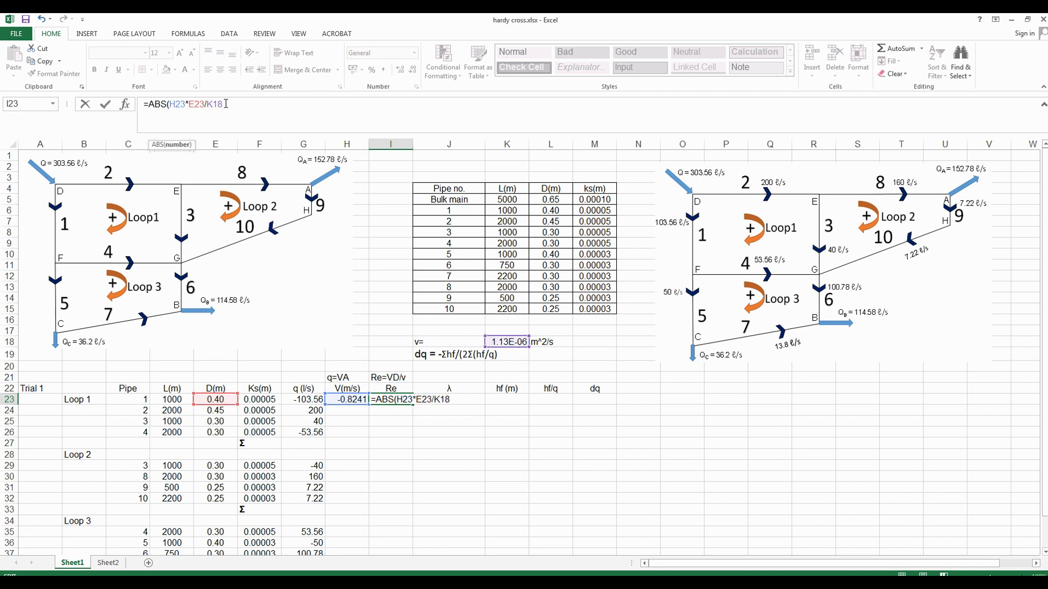
text($)
key(Left)
key(Left)
text($)
key(Right)
key(Right)
key(Right)
key(Return)
key(Up)
key(Right)
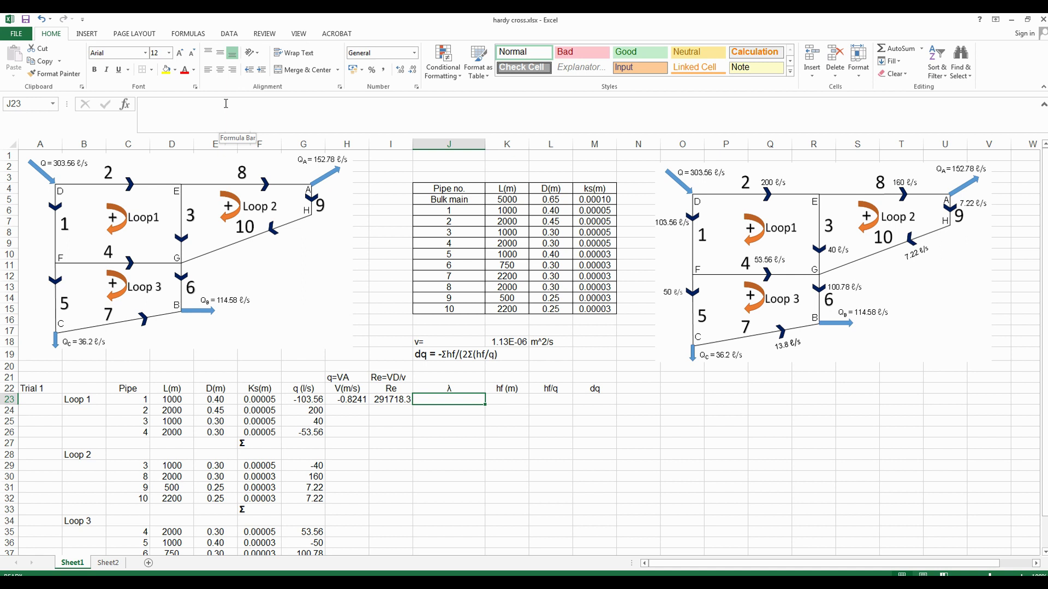
Enter =0.0055*(1+POWER(20000*F23/E23+10^6/I23,1/3)) in J23, giving λ 0.015454006
click(443, 407)
click(444, 399)
click(202, 124)
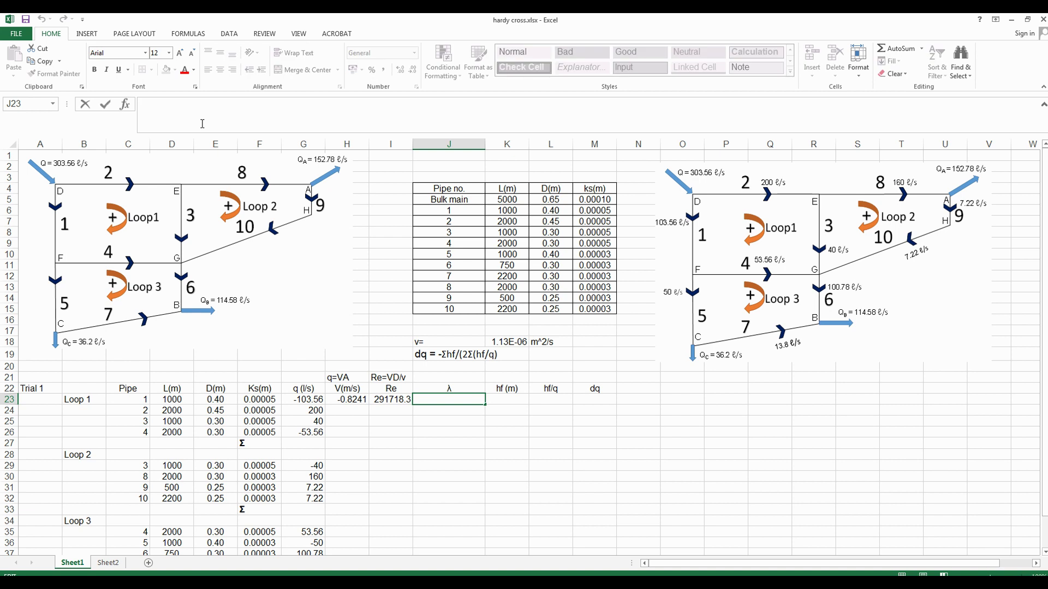
text(=)
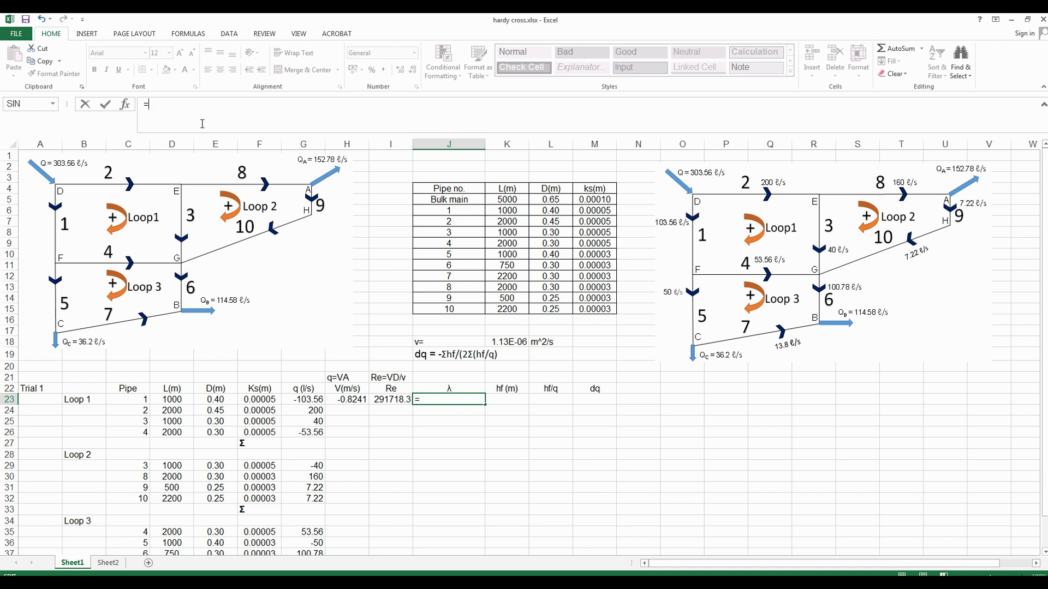
text(.00)
text(55*(1+POWER)
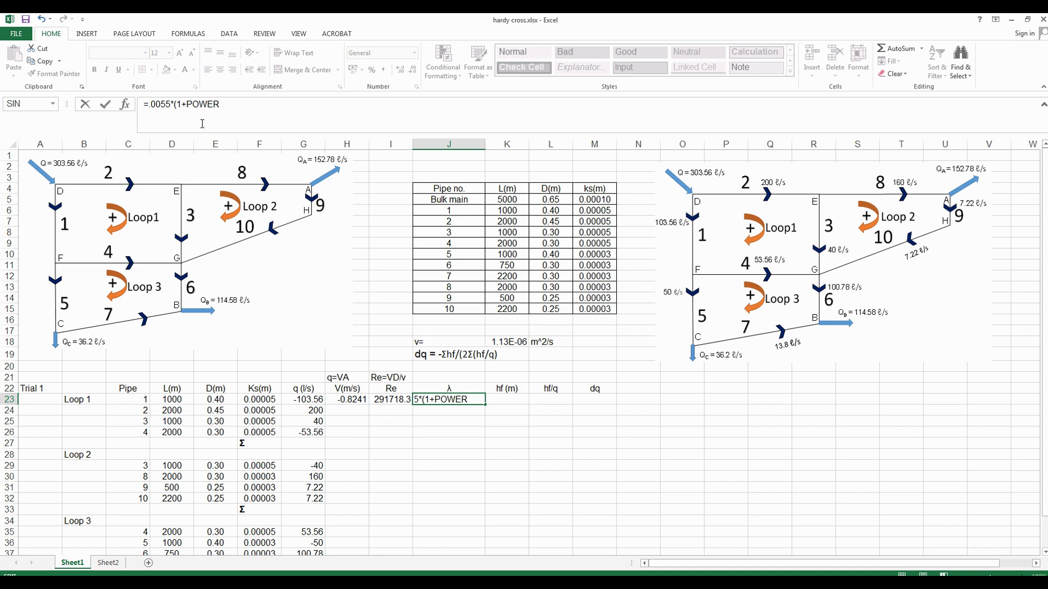
text((20)
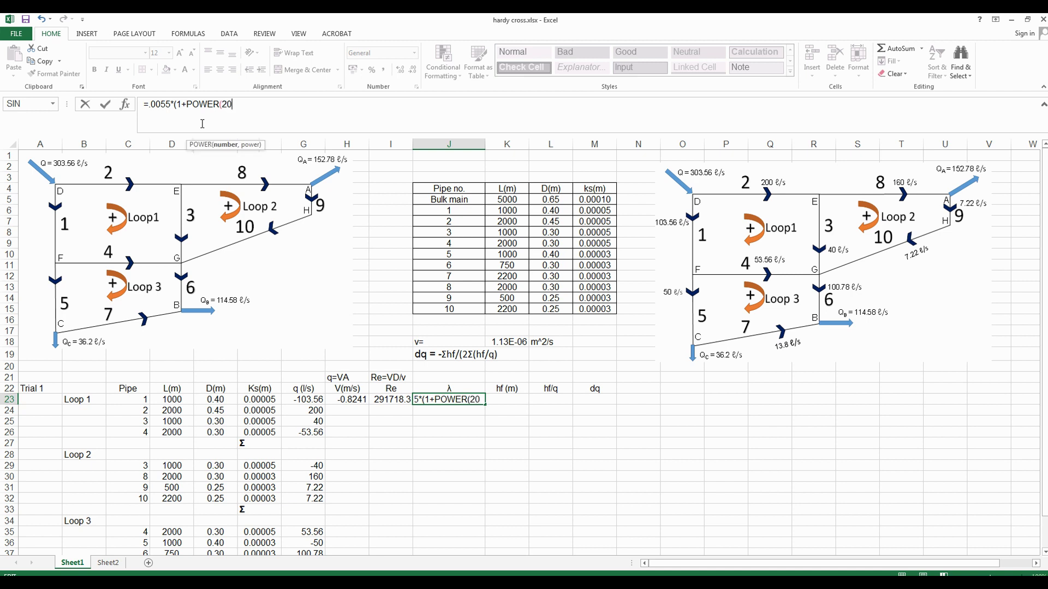
text(000*)
click(256, 400)
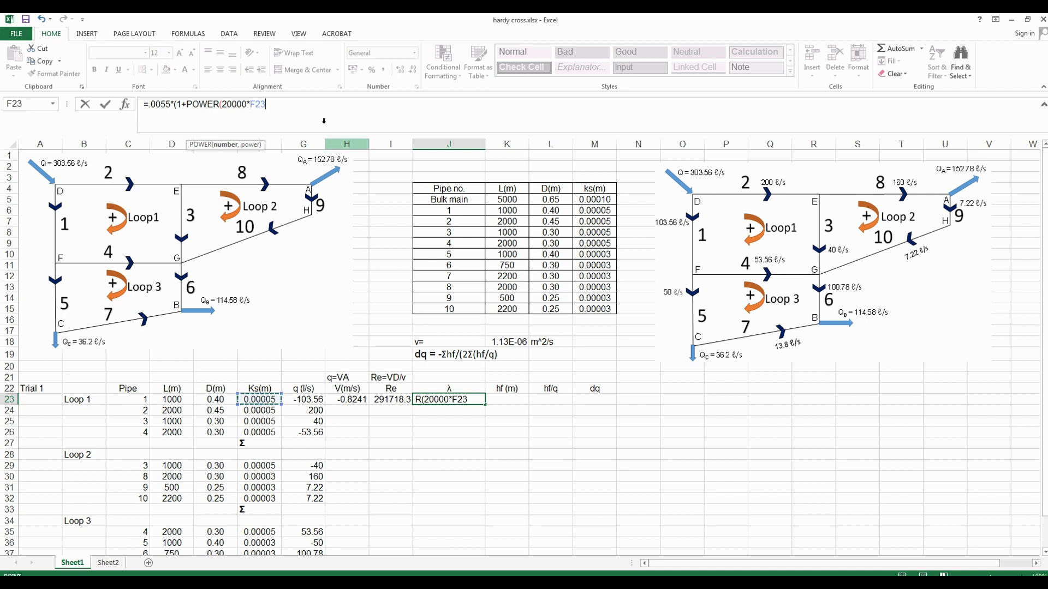
text(/)
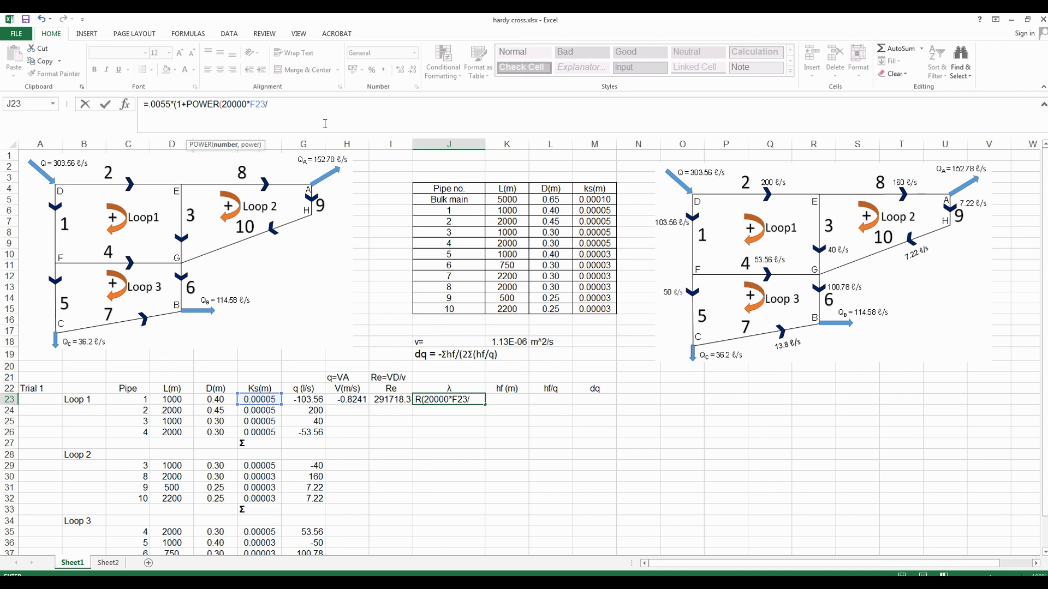
click(210, 397)
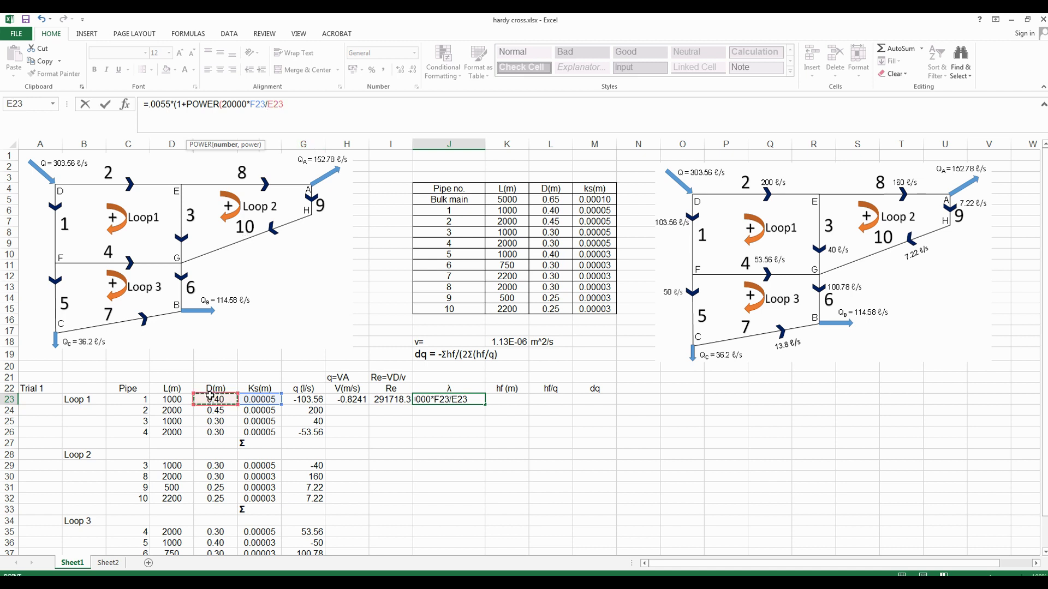
text(+10^6/)
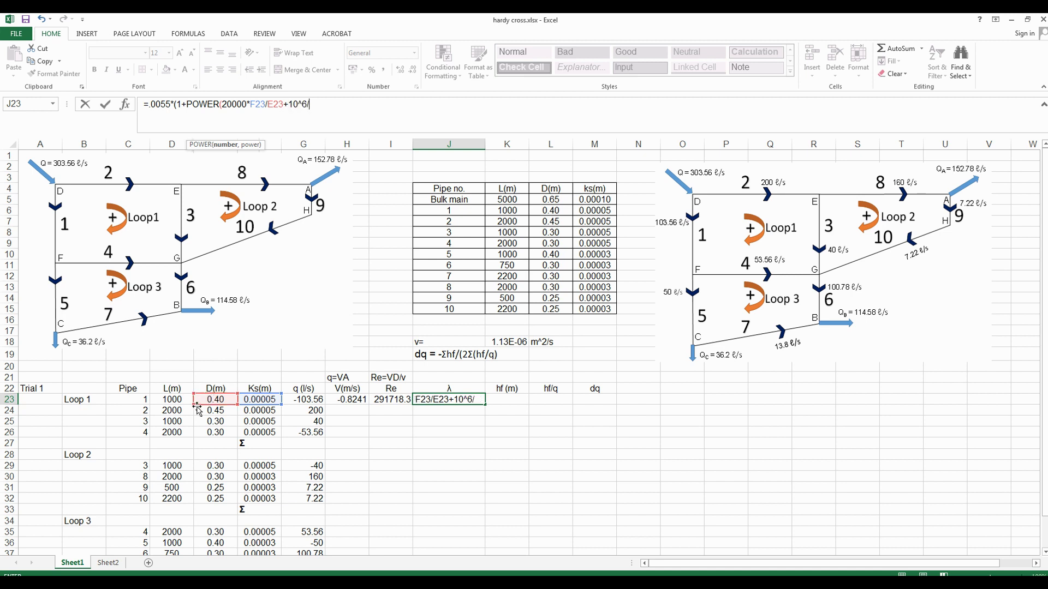
click(385, 400)
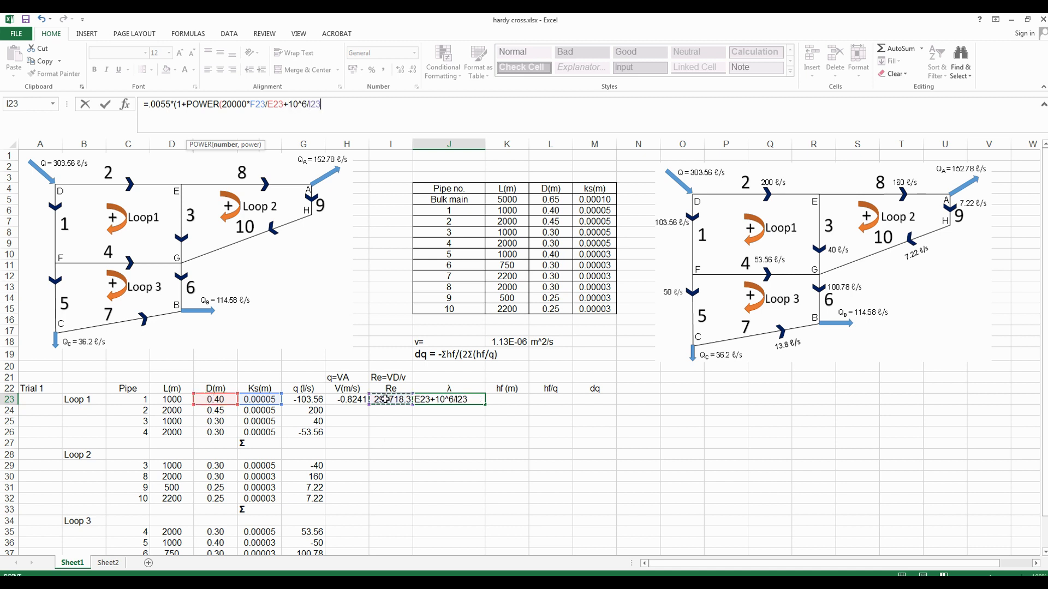
text(,1/3)))
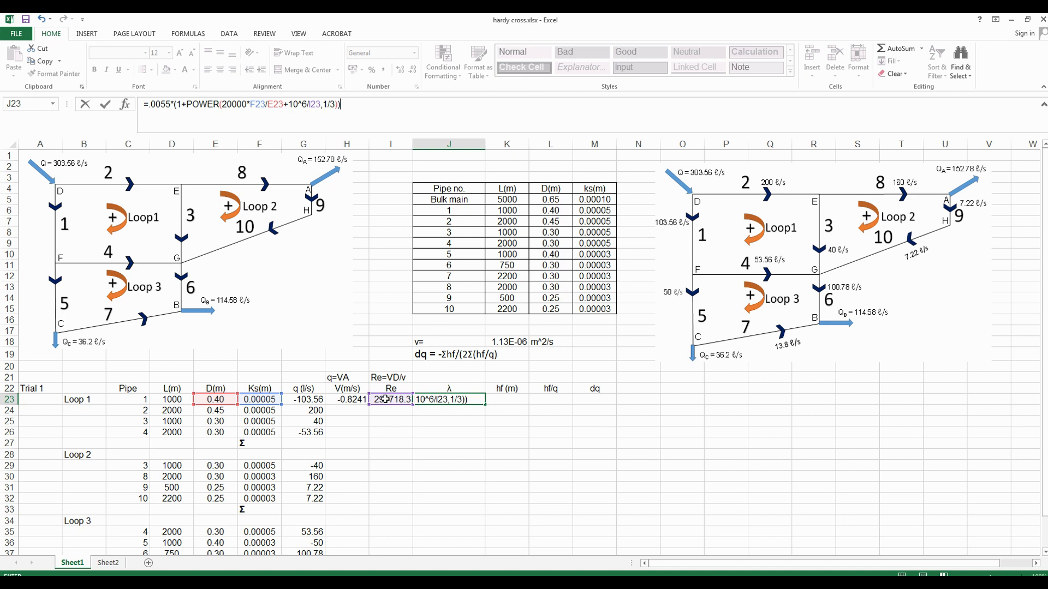
key(Return)
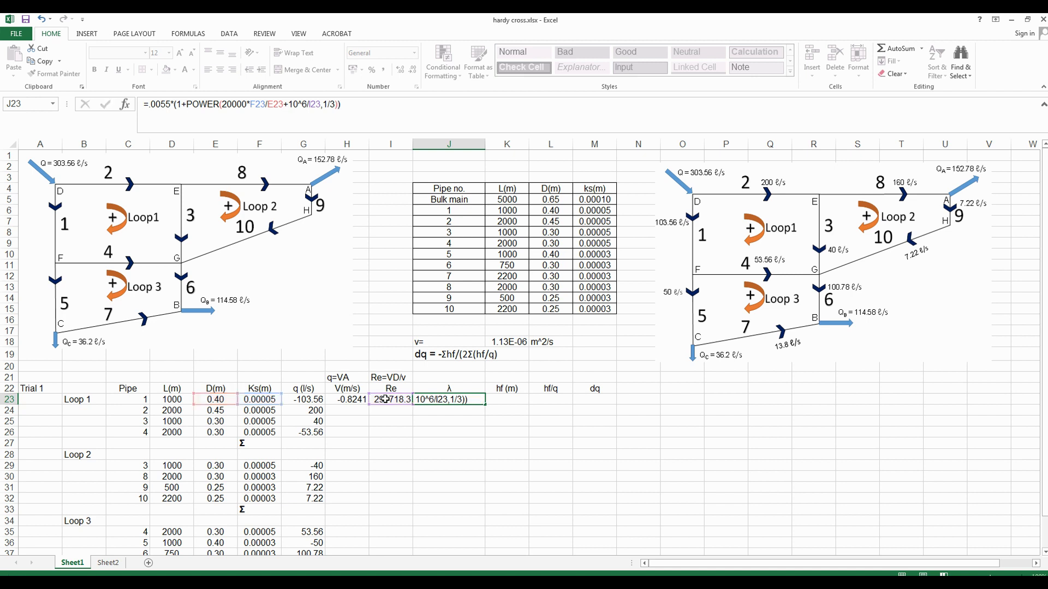
key(Up)
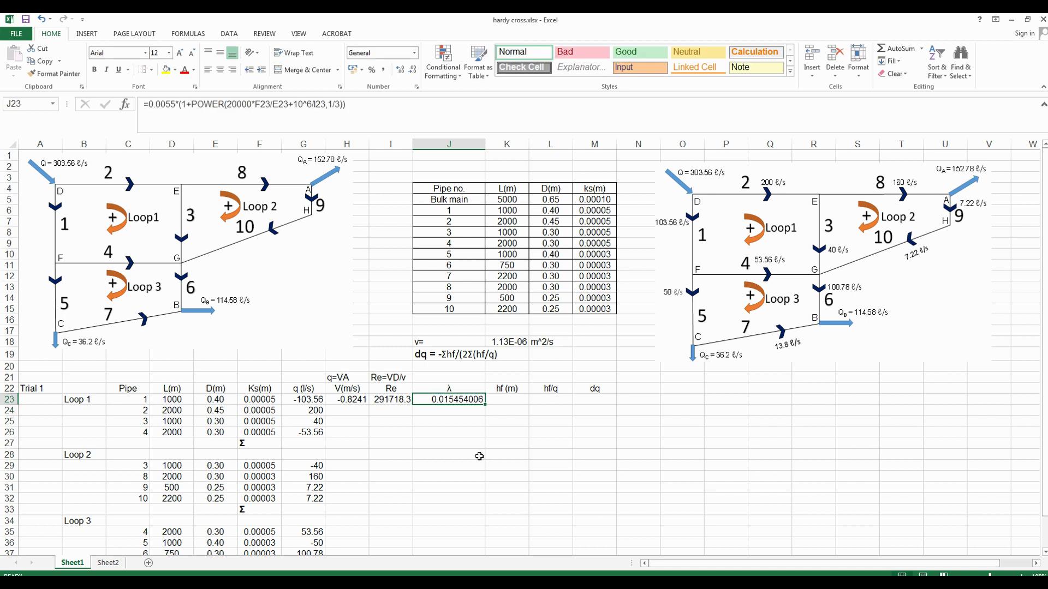
click(506, 400)
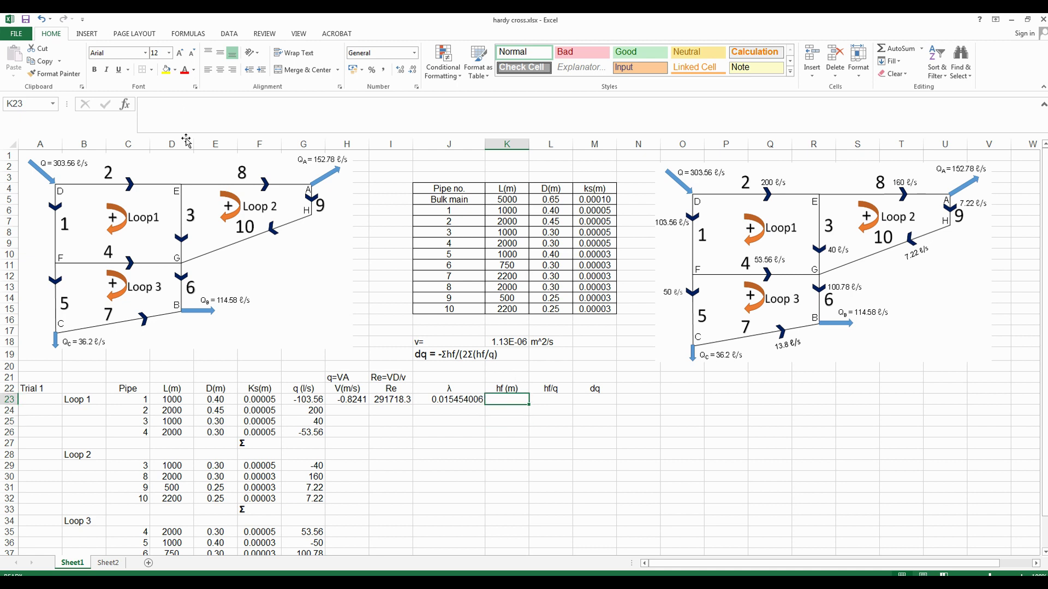
Enter pipe 1's head-loss formula from λ, length, flow and diameter in K23, giving 128.7017
click(181, 111)
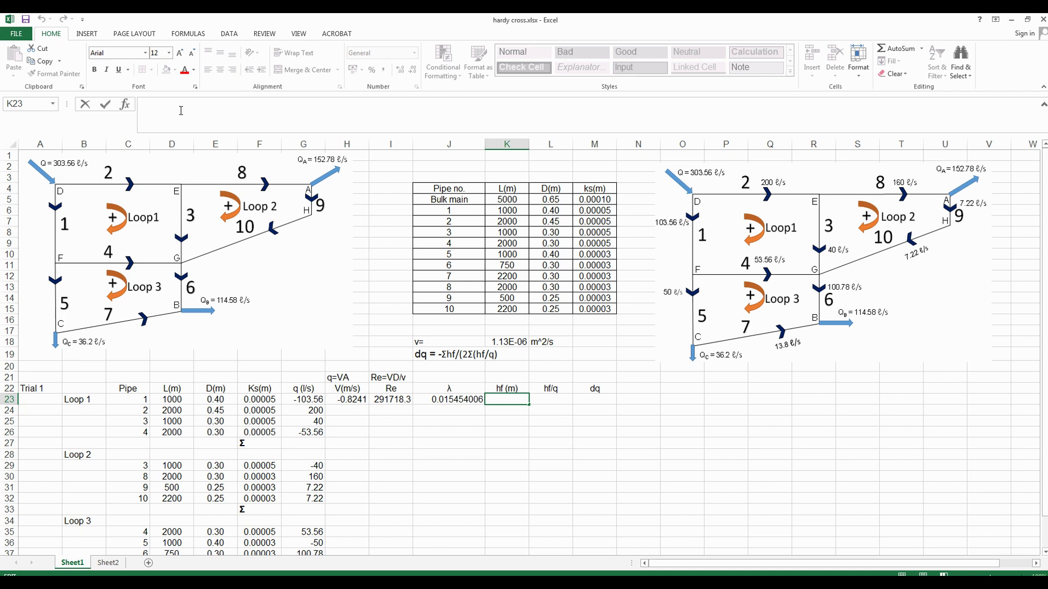
text(=8*)
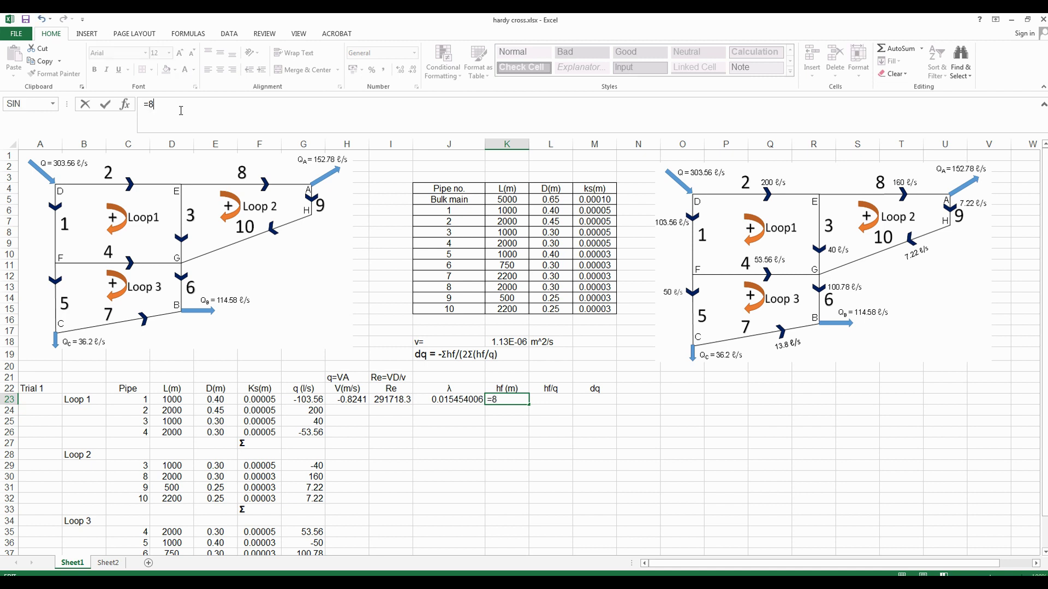
click(462, 400)
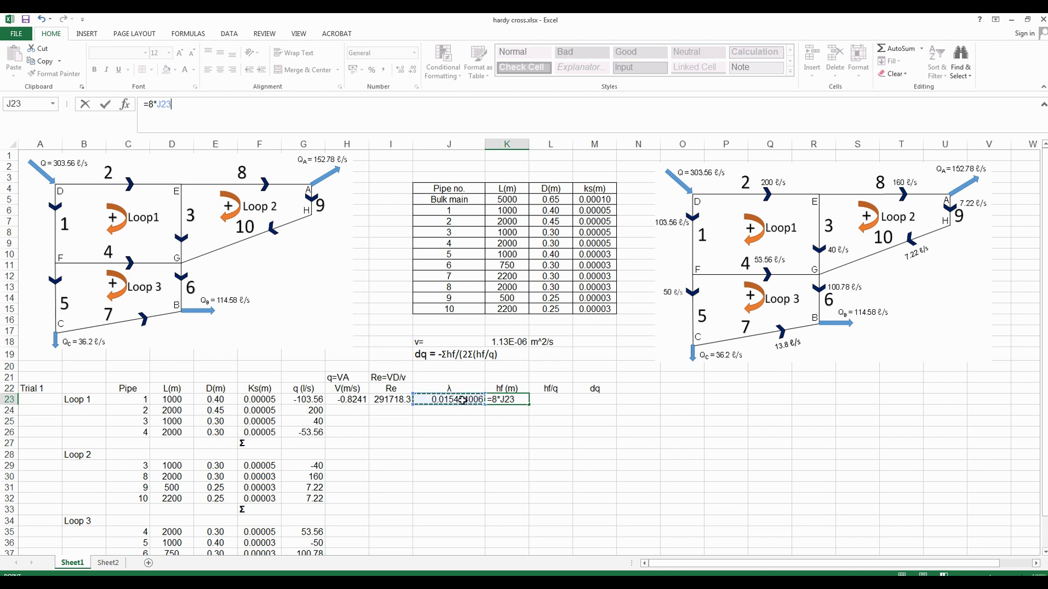
text(*)
click(164, 399)
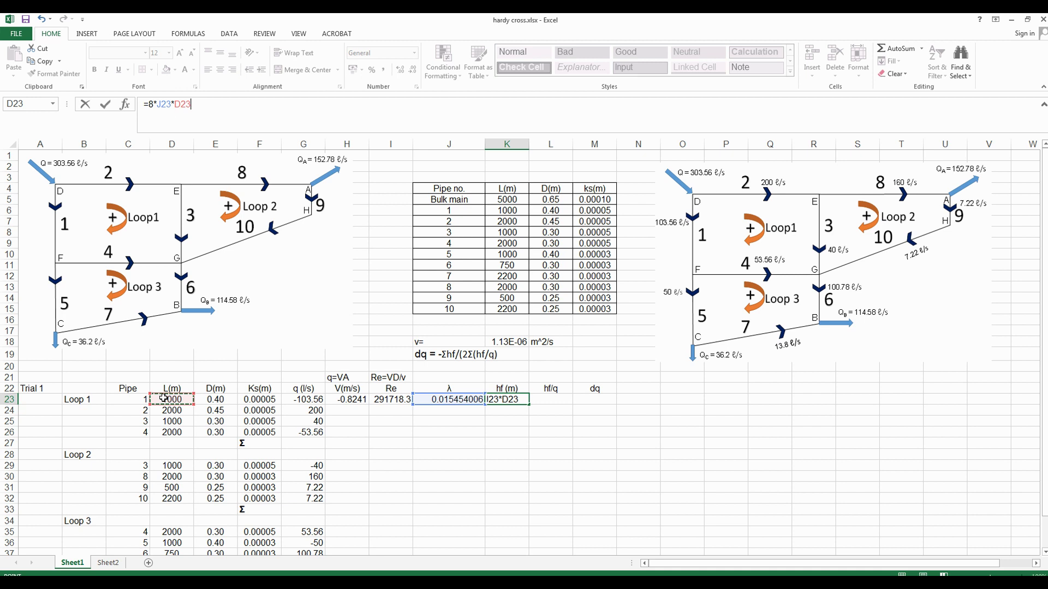
text(*()
click(303, 400)
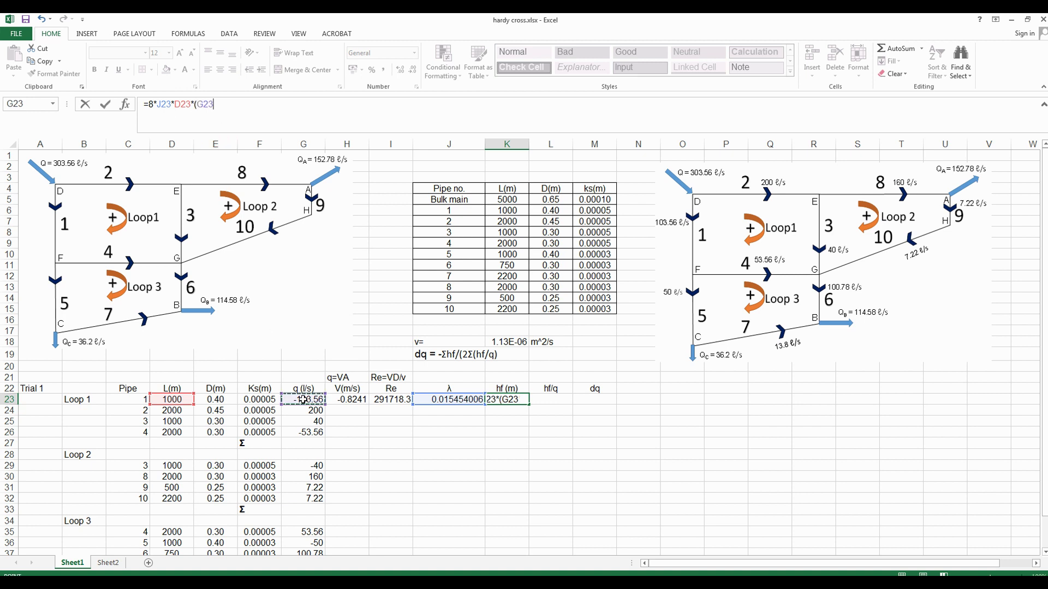
text(/1000)
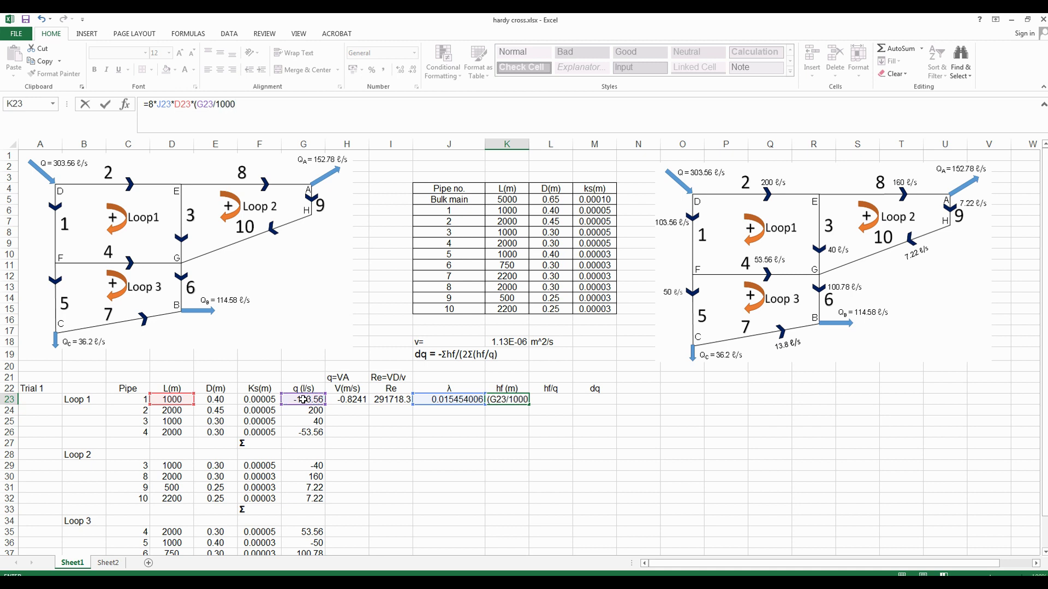
text()^2/(PI())
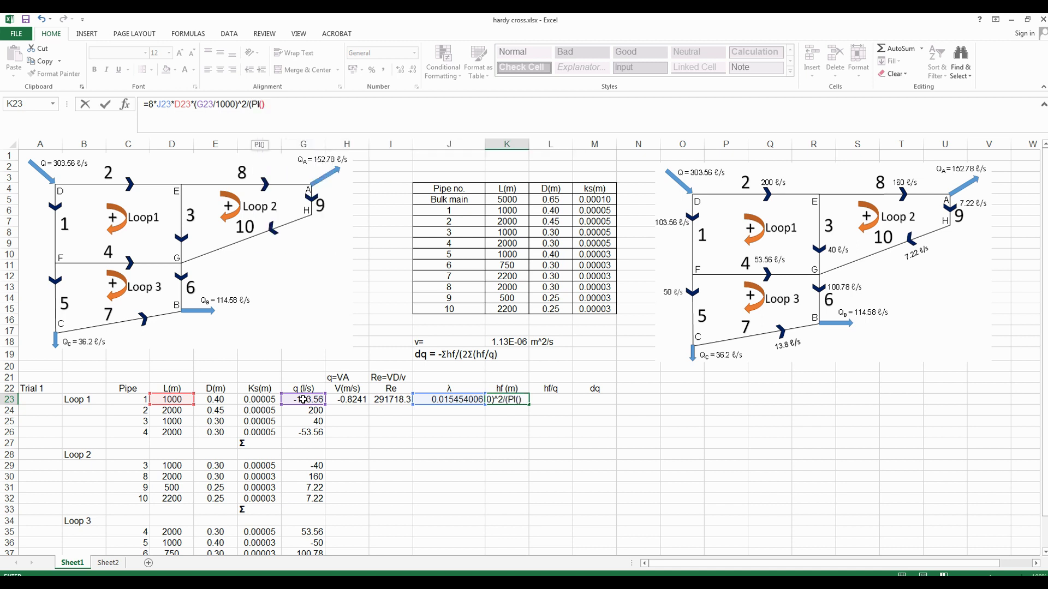
text(*PI()/9.81)
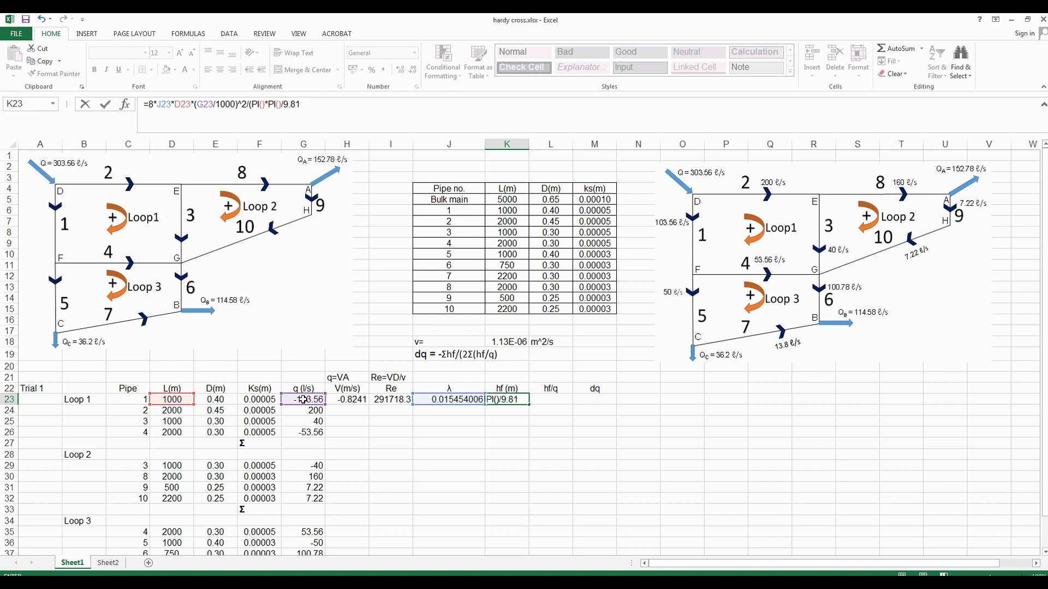
text(*)
click(219, 399)
text(^)
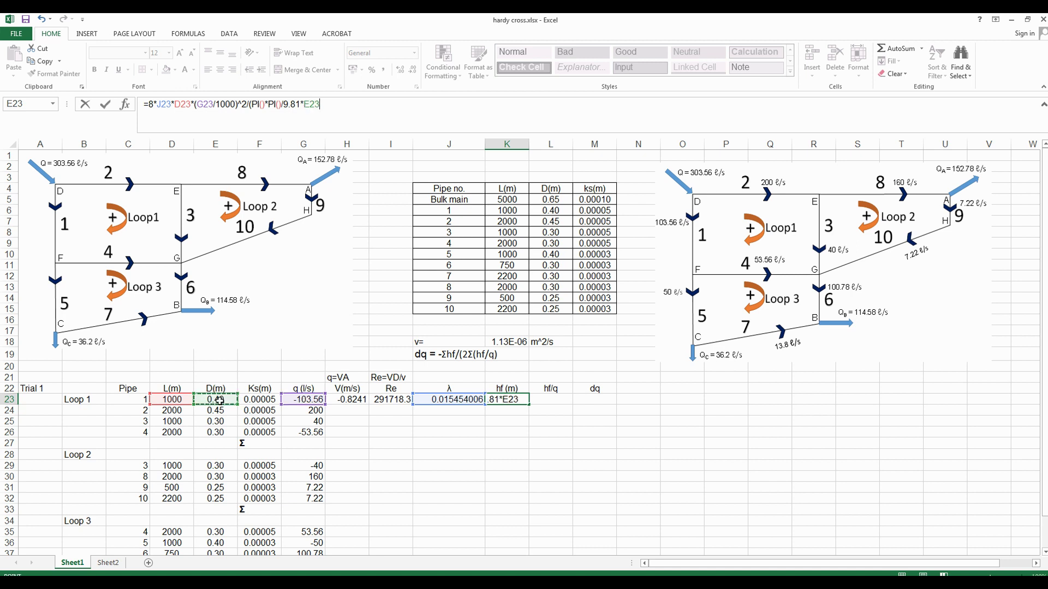
text(5))
key(ctrl+Return)
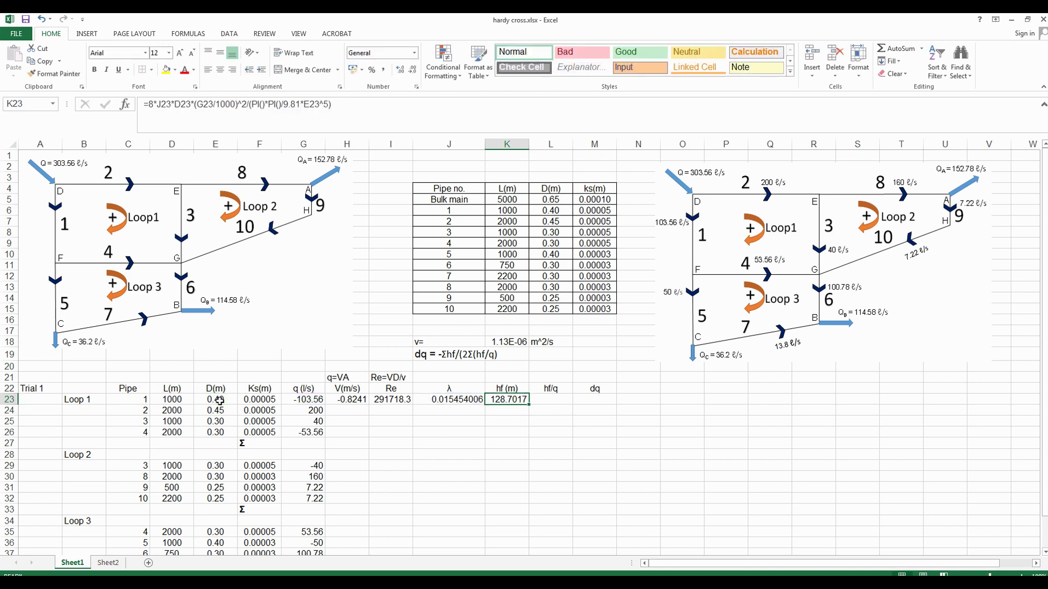
key(Right)
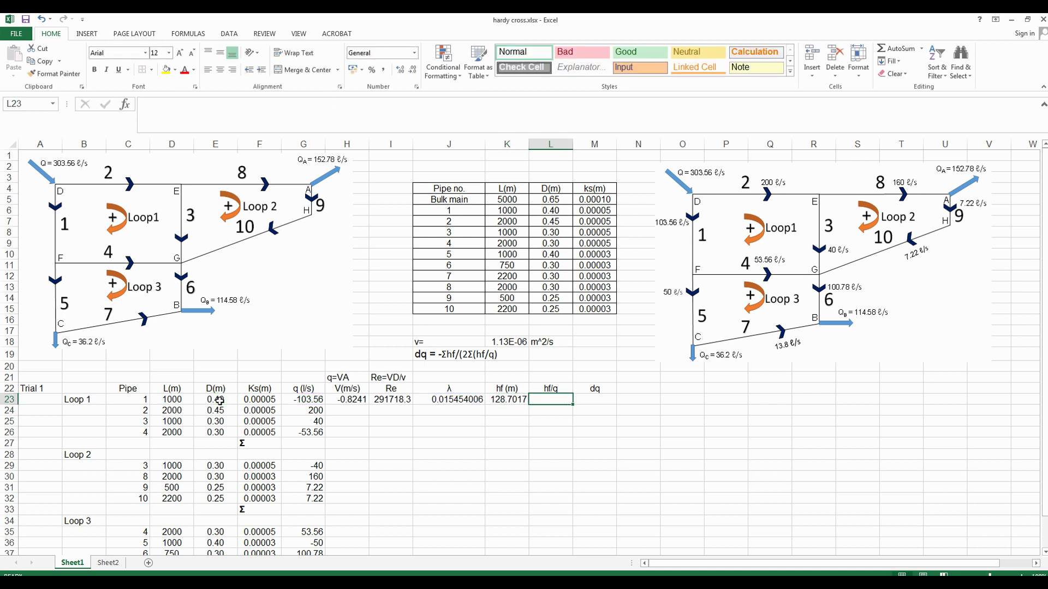
Fix K23's formula to PI()*PI()*9.81, changing pipe 1's hf to 1.337354
text(=)
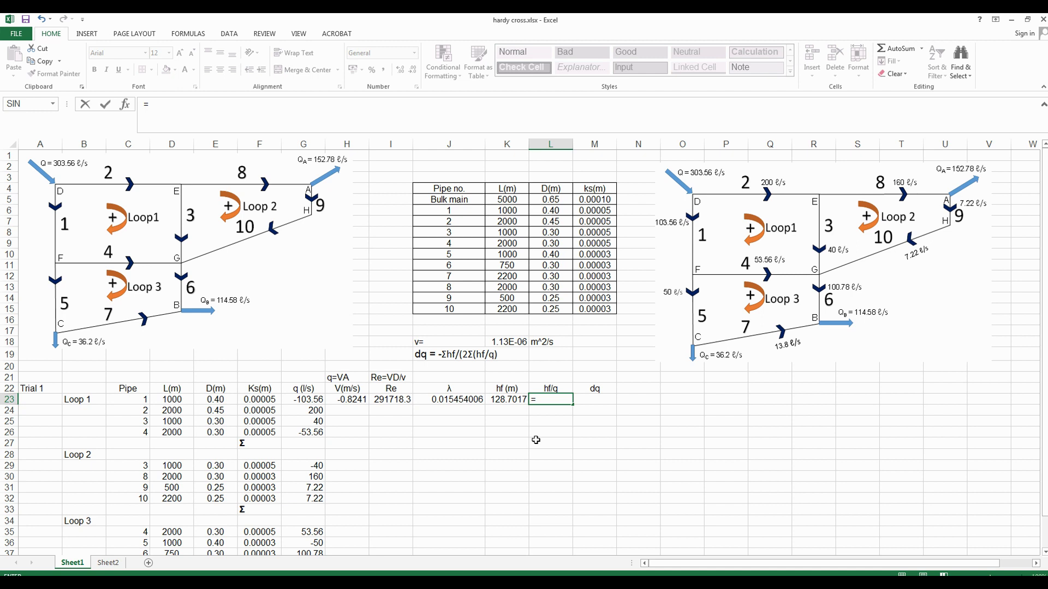
key(Escape)
click(506, 416)
click(506, 400)
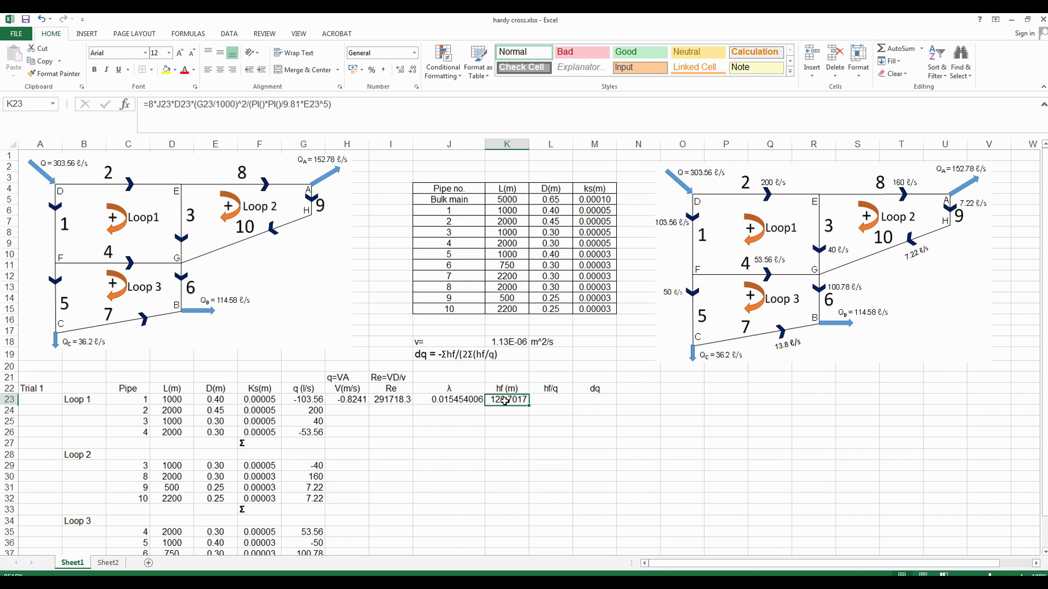
click(376, 122)
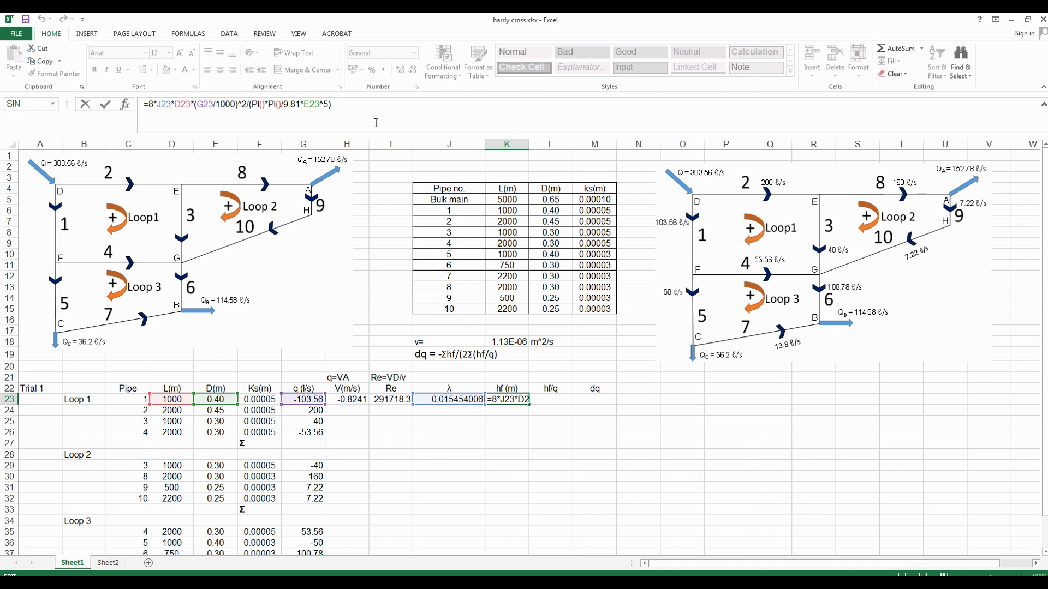
click(286, 101)
text(*)
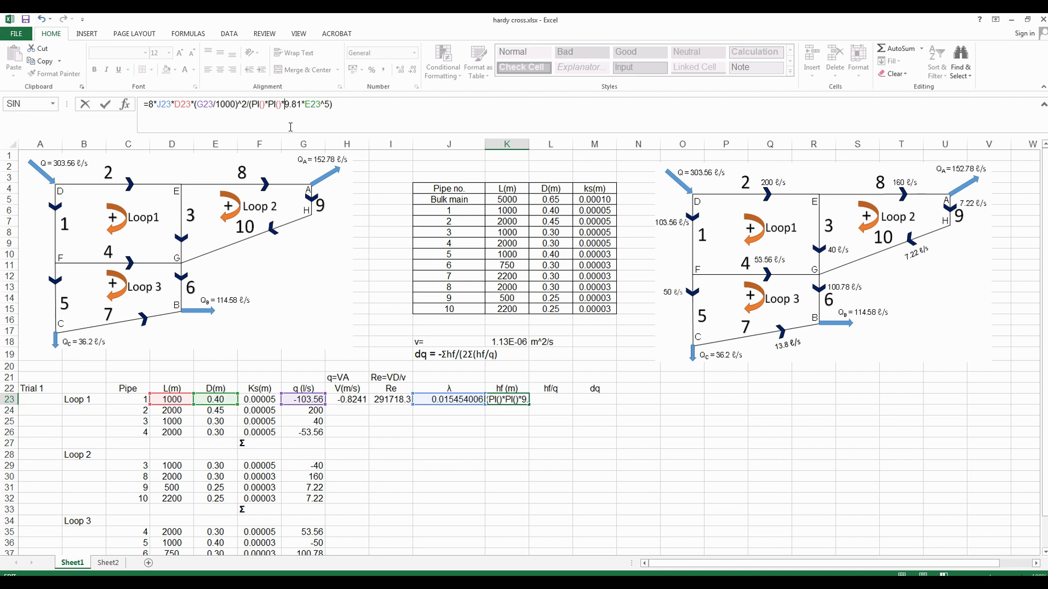
key(Return)
key(Up)
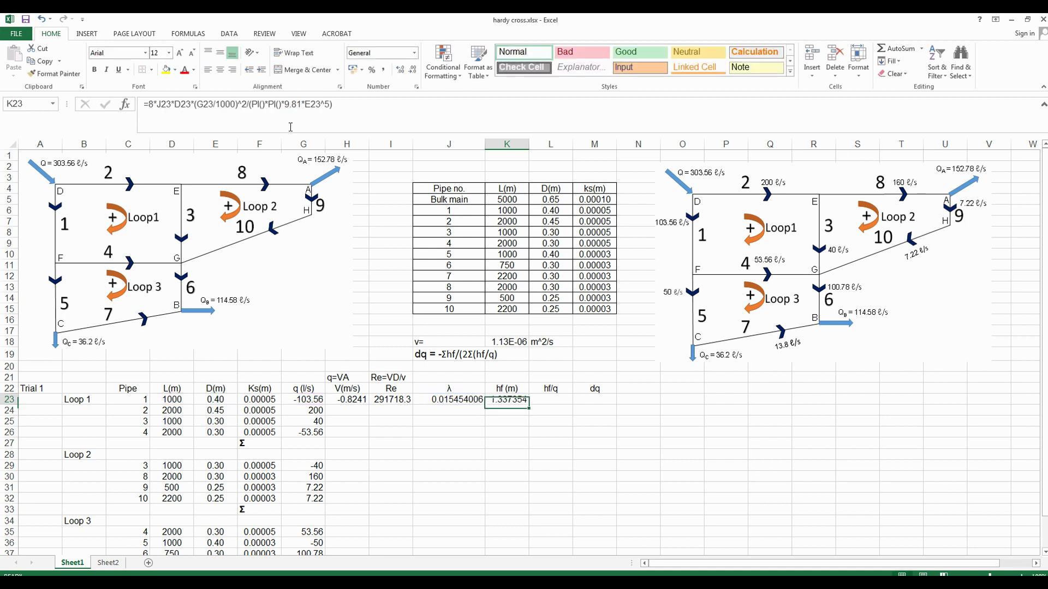
key(Right)
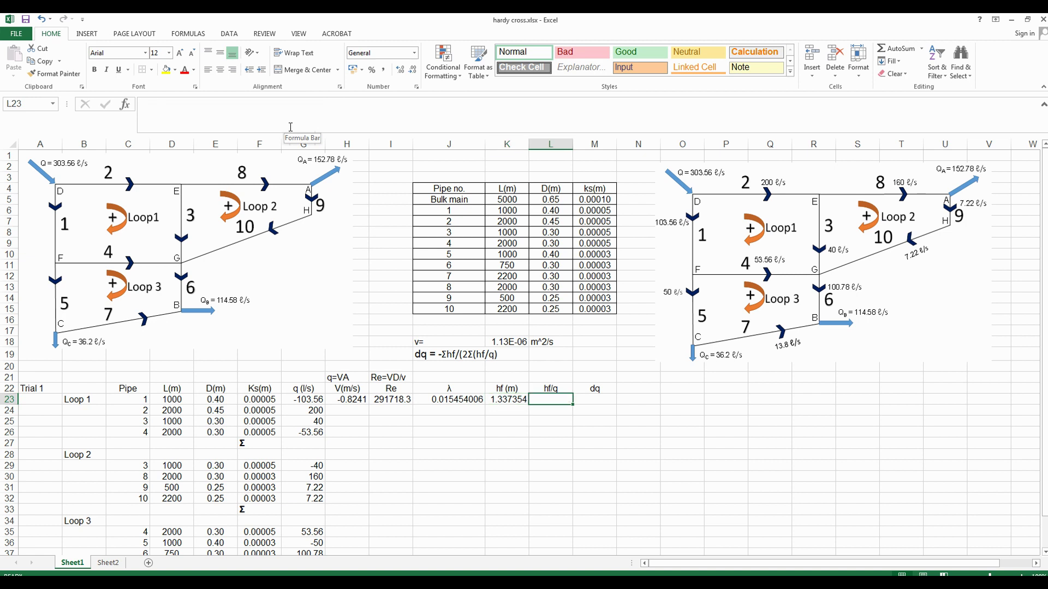
Enter =K23/(G23/1000) in L23, giving pipe 1's hf/q of -12.91380975
text(=)
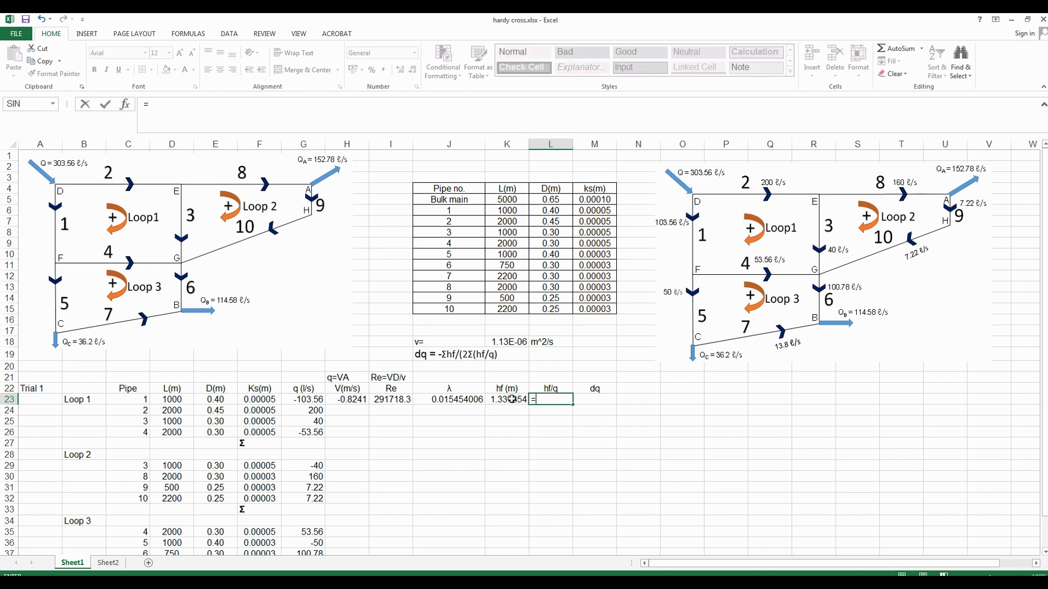
click(512, 399)
text(/)
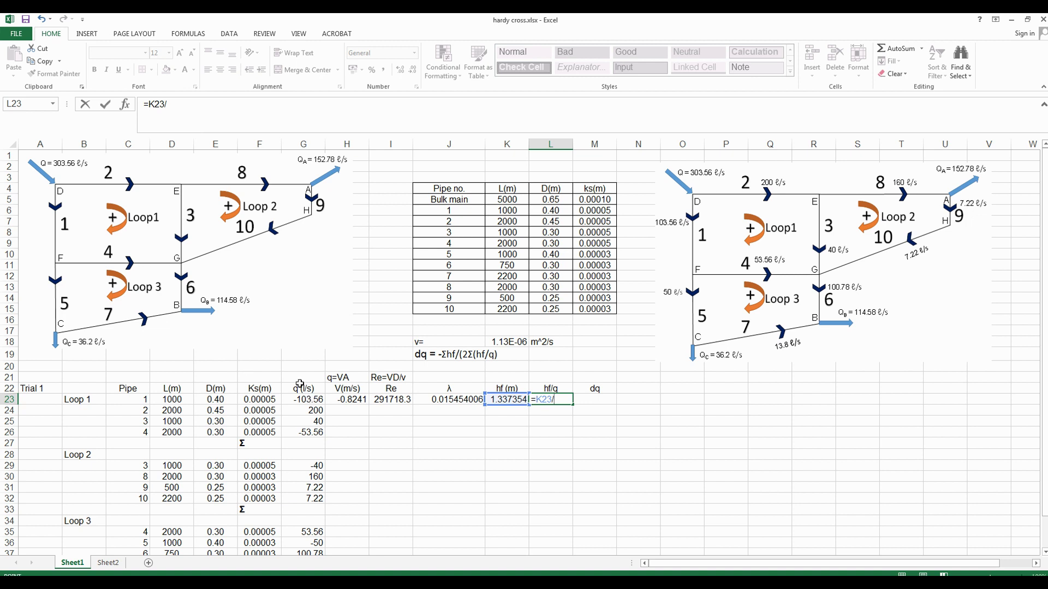
text(G23)
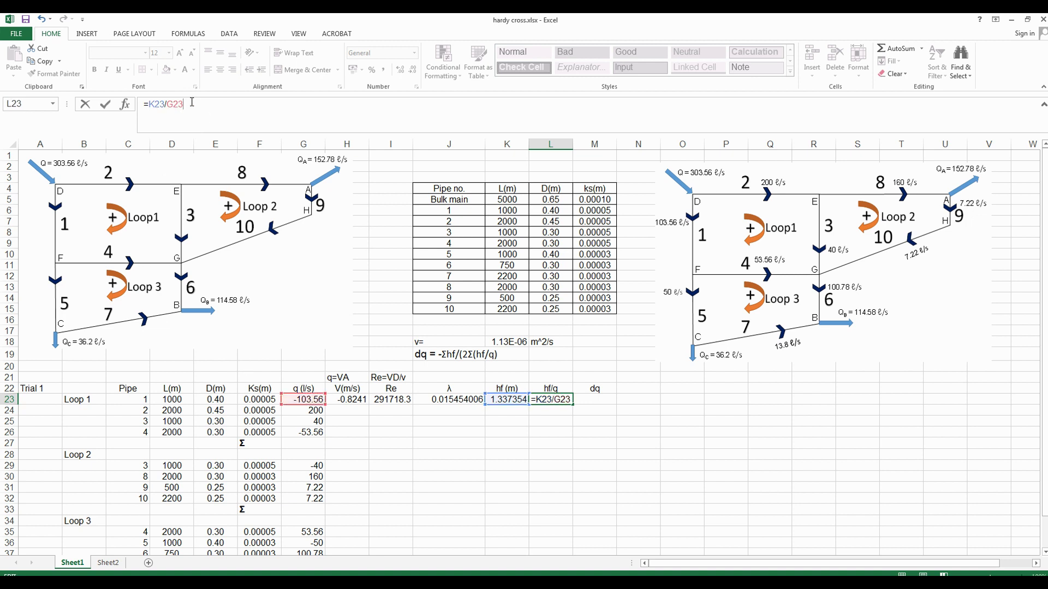
text(/1000)
key(Return)
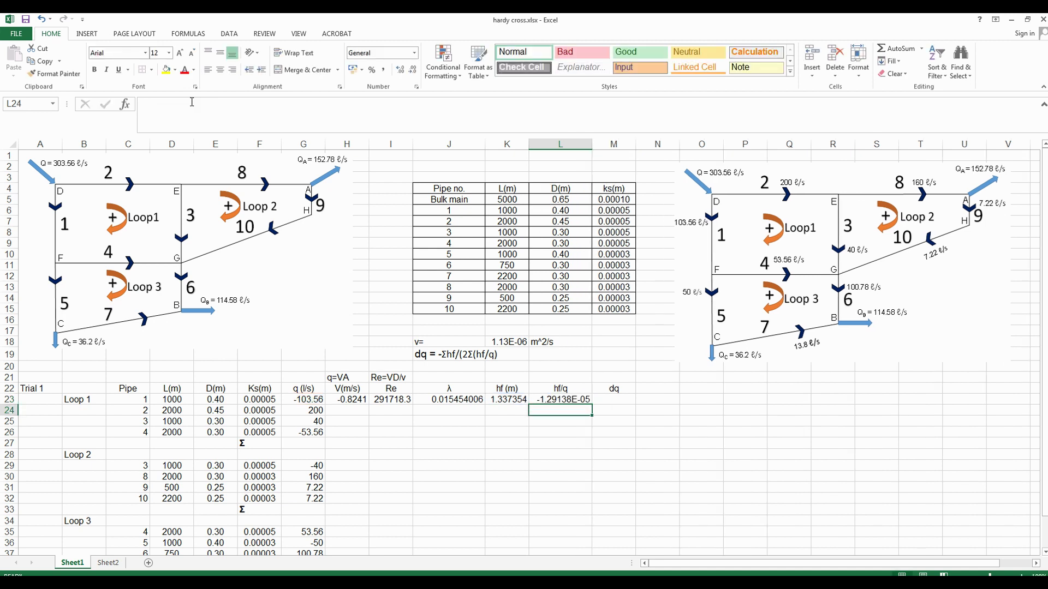
key(Up)
click(169, 104)
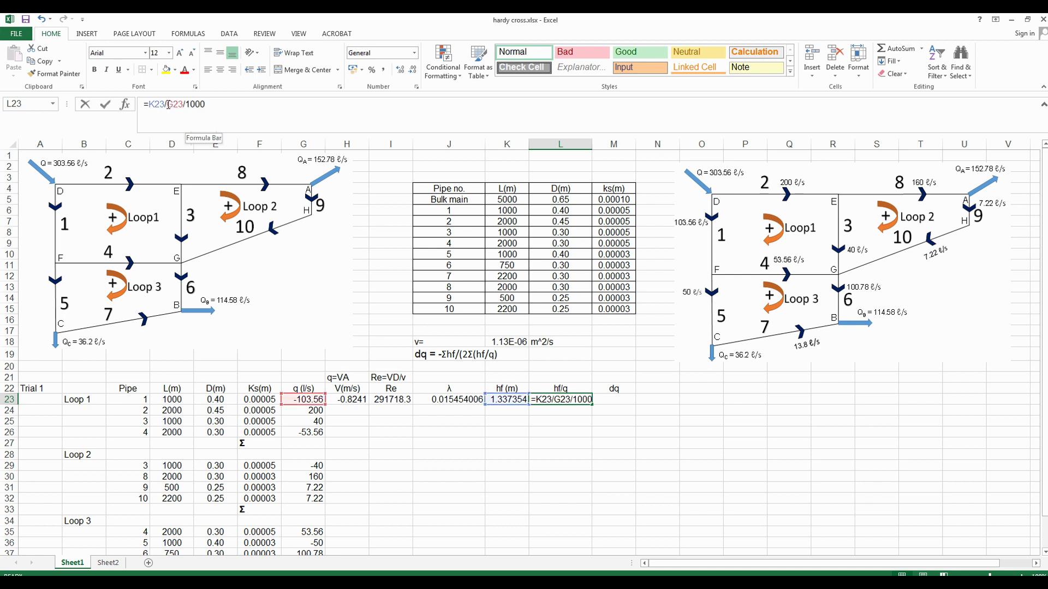
text(()
key(Right)
key(Right)
key(Right)
key(Right)
key(Right)
key(Right)
key(Right)
key(Right)
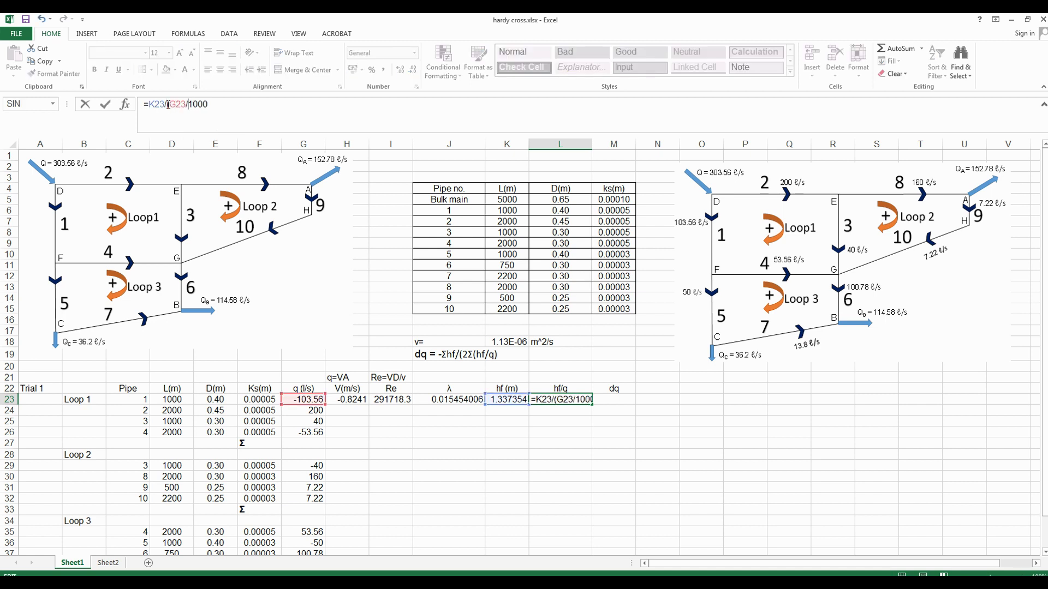
text())
key(Return)
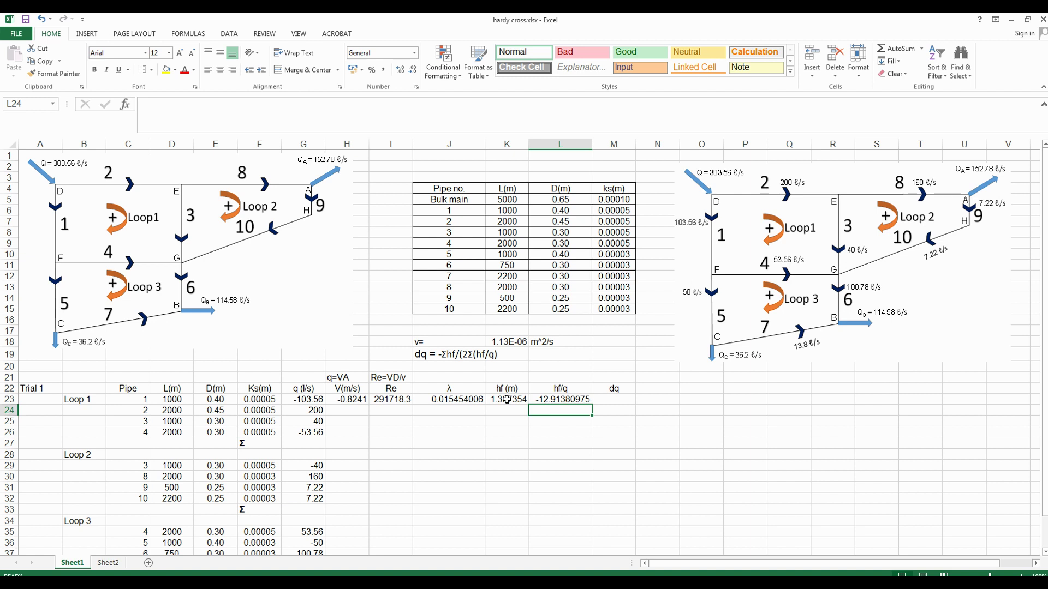
click(569, 400)
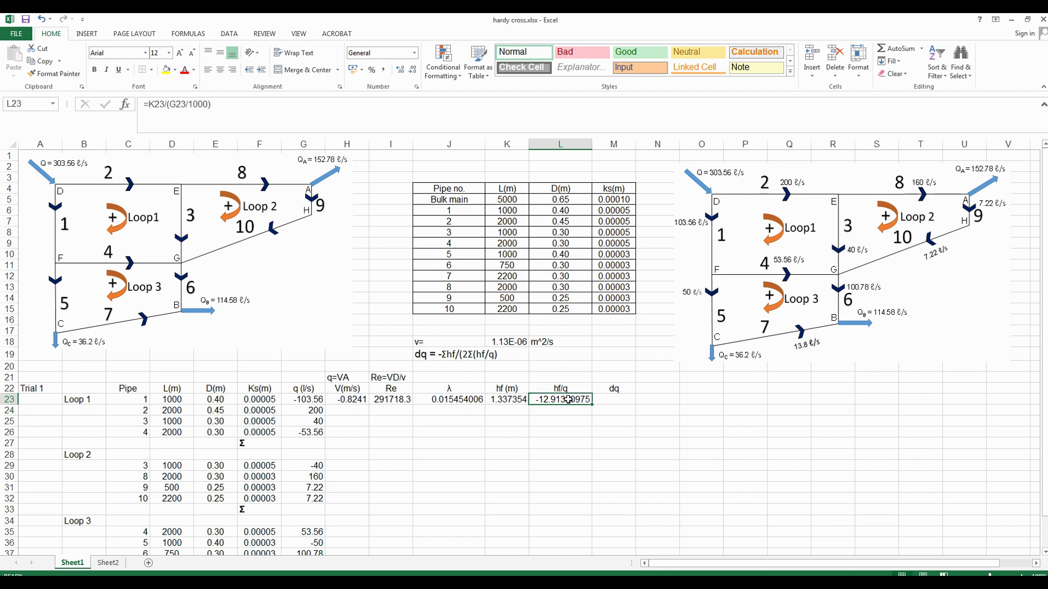
Multiply pipe 1's head loss in K23 by SIGN(G23) so it reads -1.33735
click(510, 399)
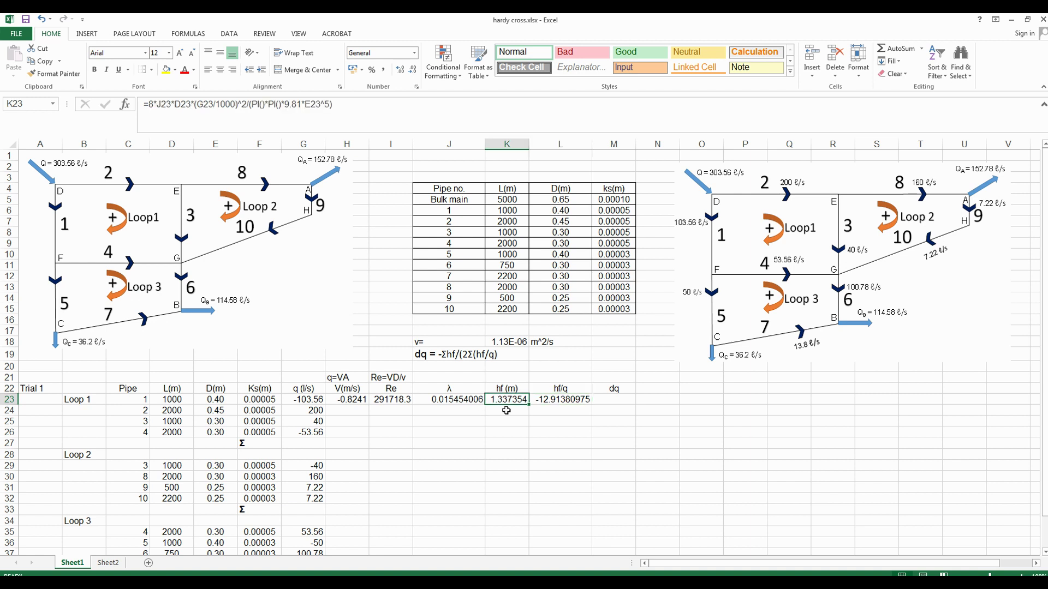
click(361, 101)
text(*)
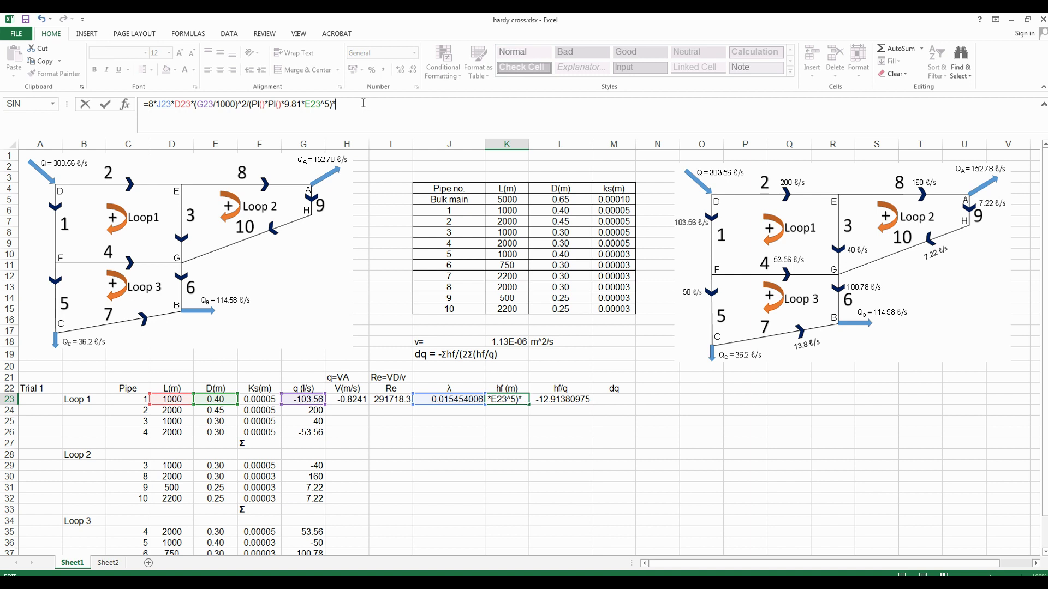
text(SIGN)
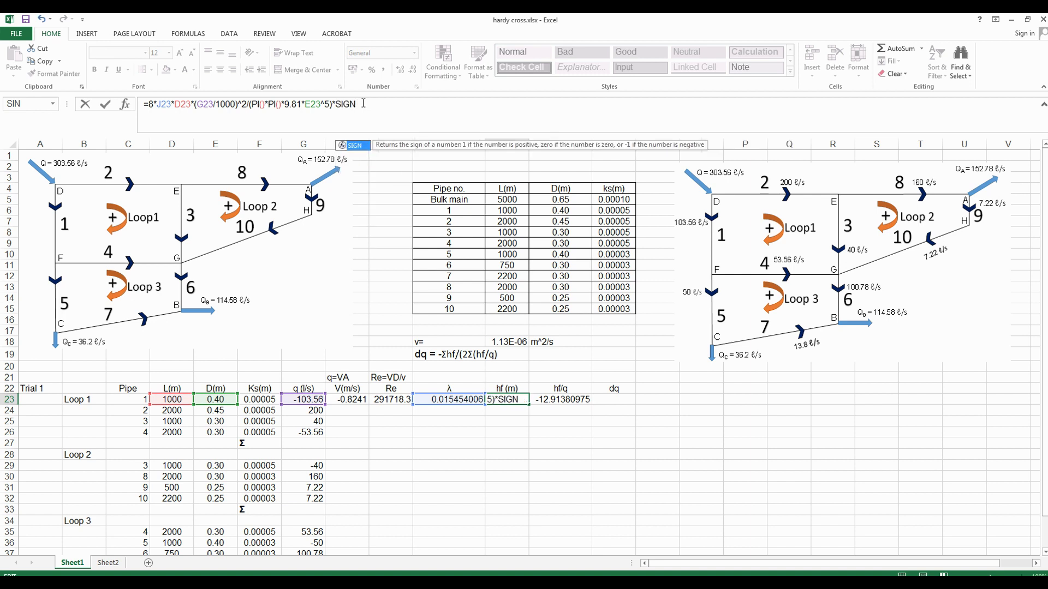
text(()
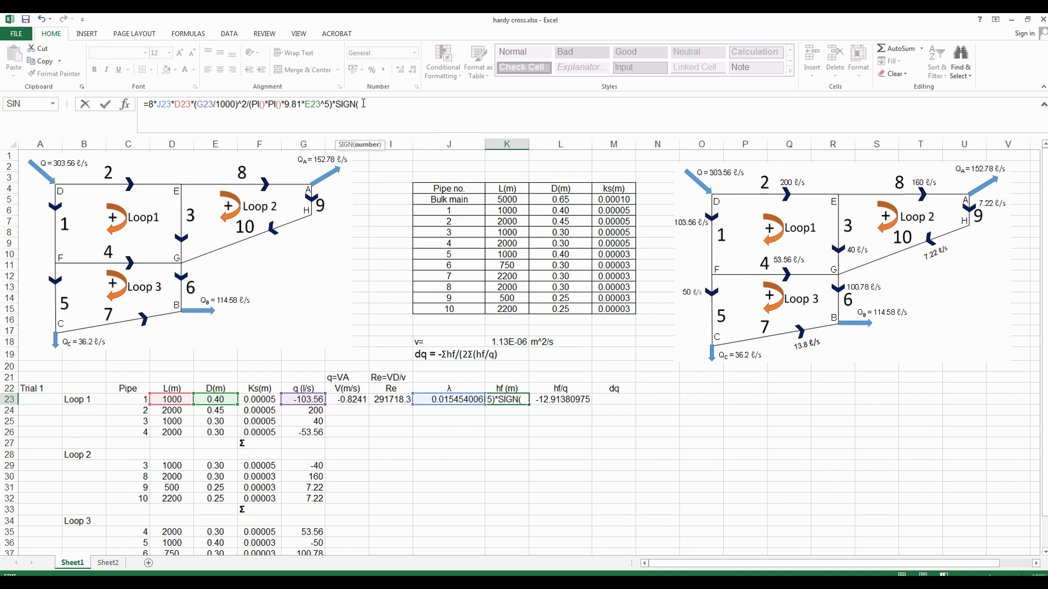
click(314, 405)
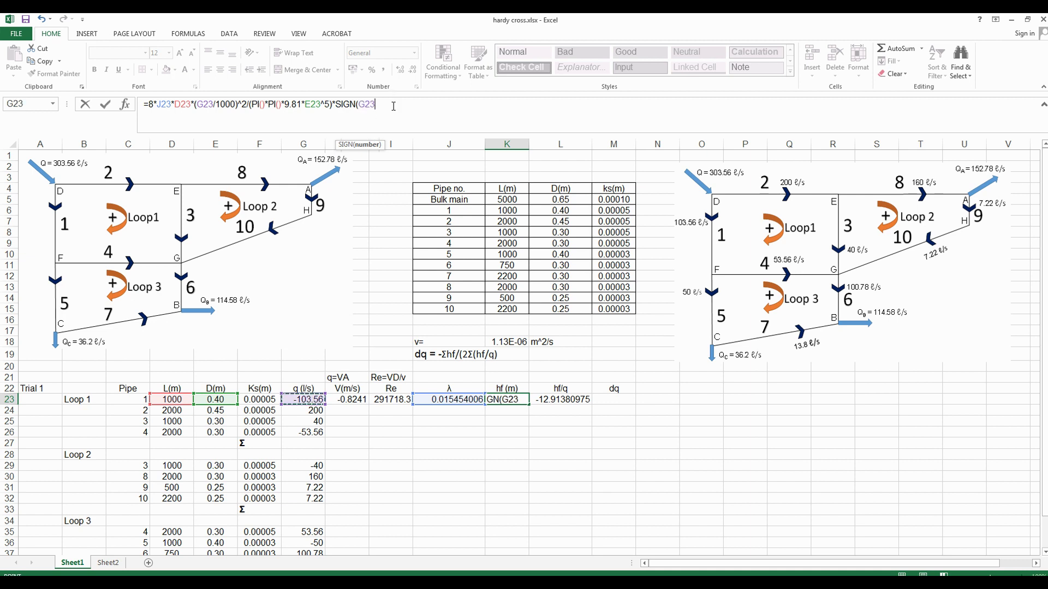
text())
key(Return)
key(Up)
key(Right)
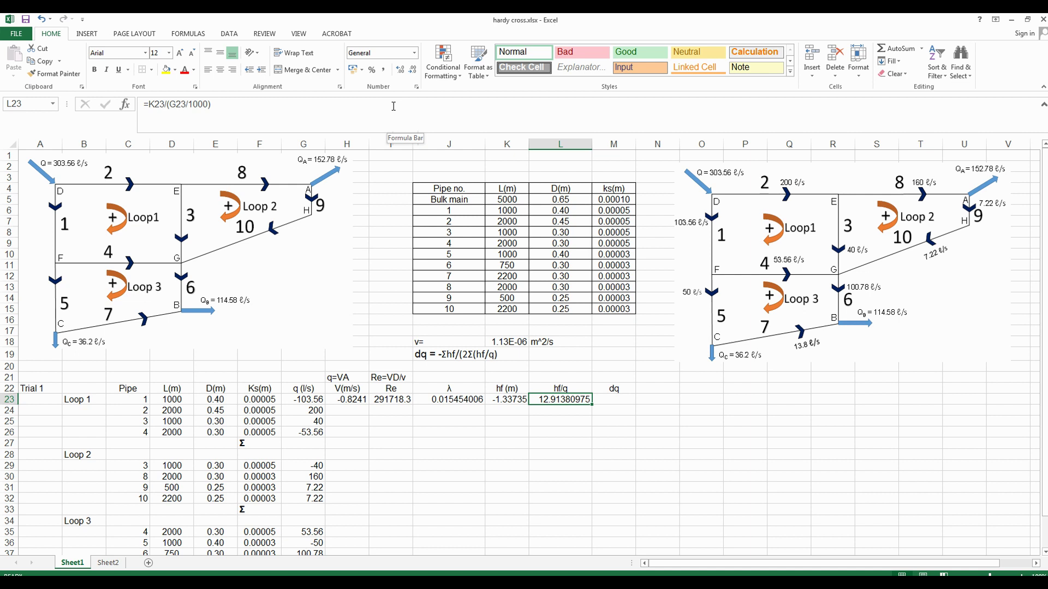
Drop the /1000 conversion so L23 becomes =K23/(G23), reading 0.01291381
double_click(566, 398)
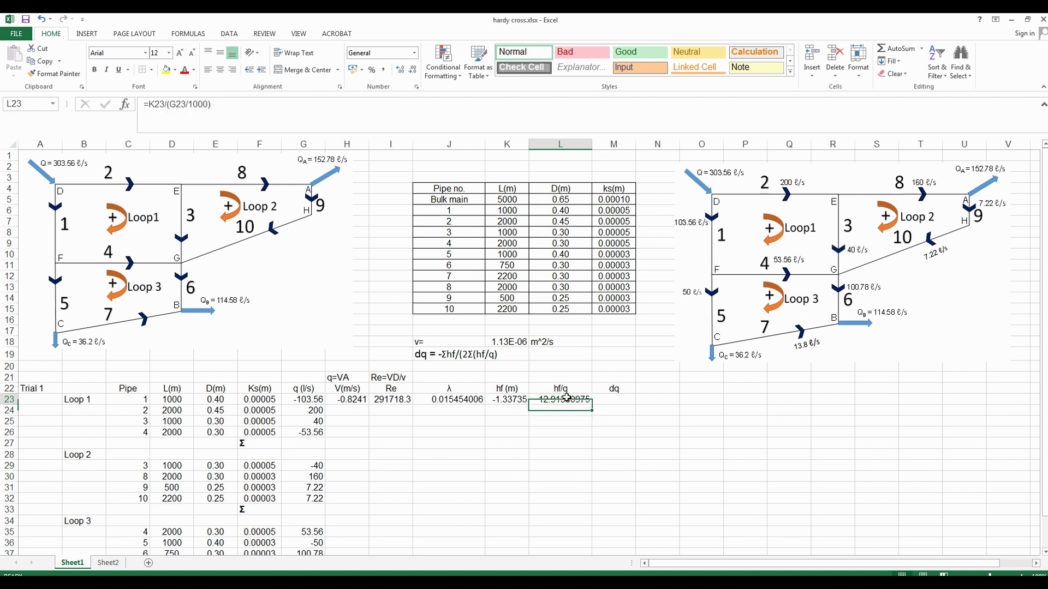
key(Escape)
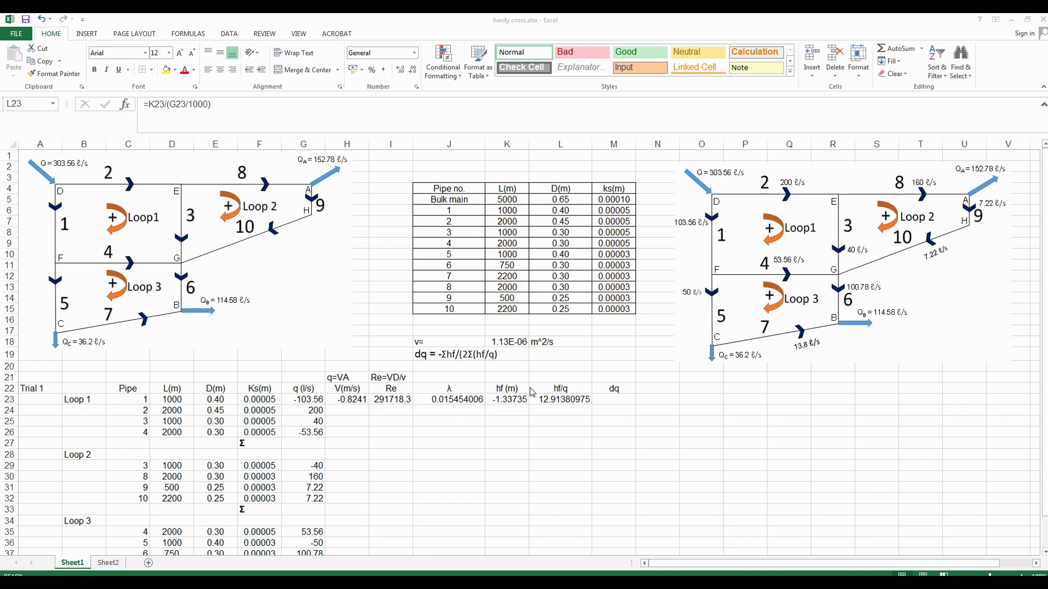
click(552, 404)
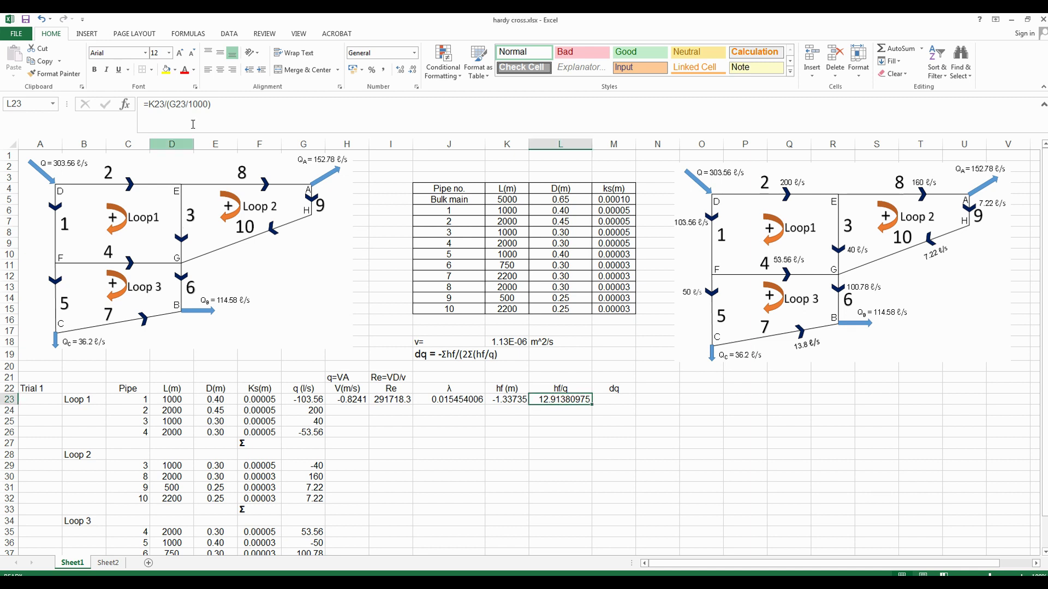
click(212, 112)
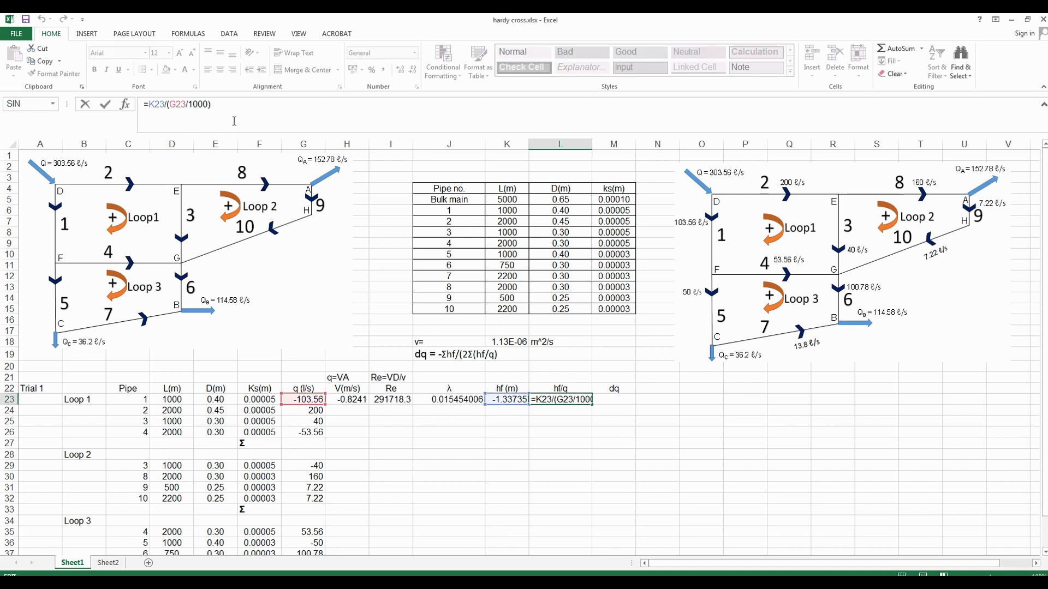
key(BackSpace)
key(BackSpace)
key(BackSpace)
key(BackSpace)
key(BackSpace)
key(Return)
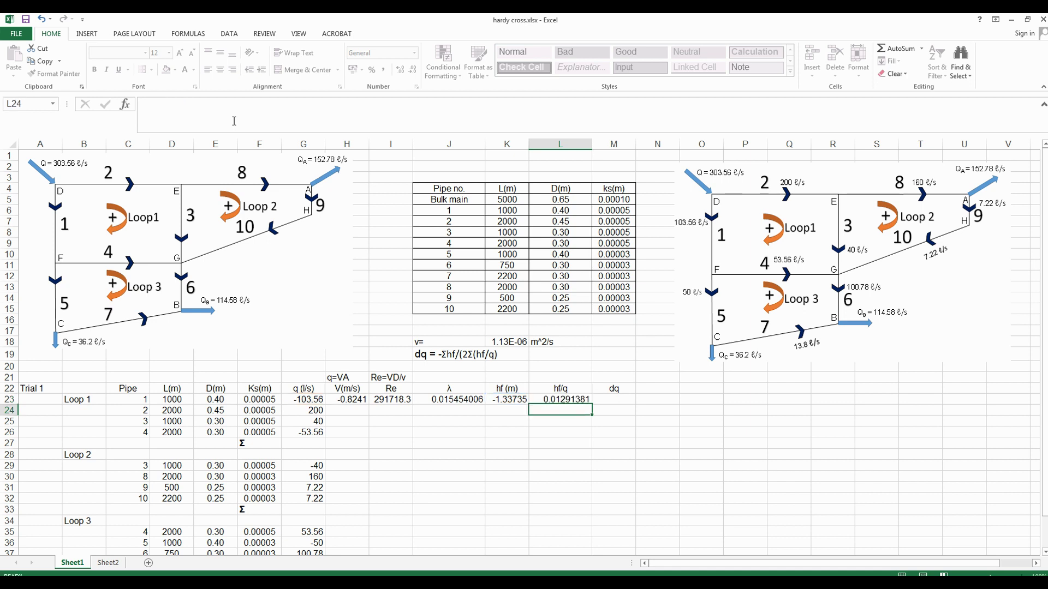
key(Up)
key(Right)
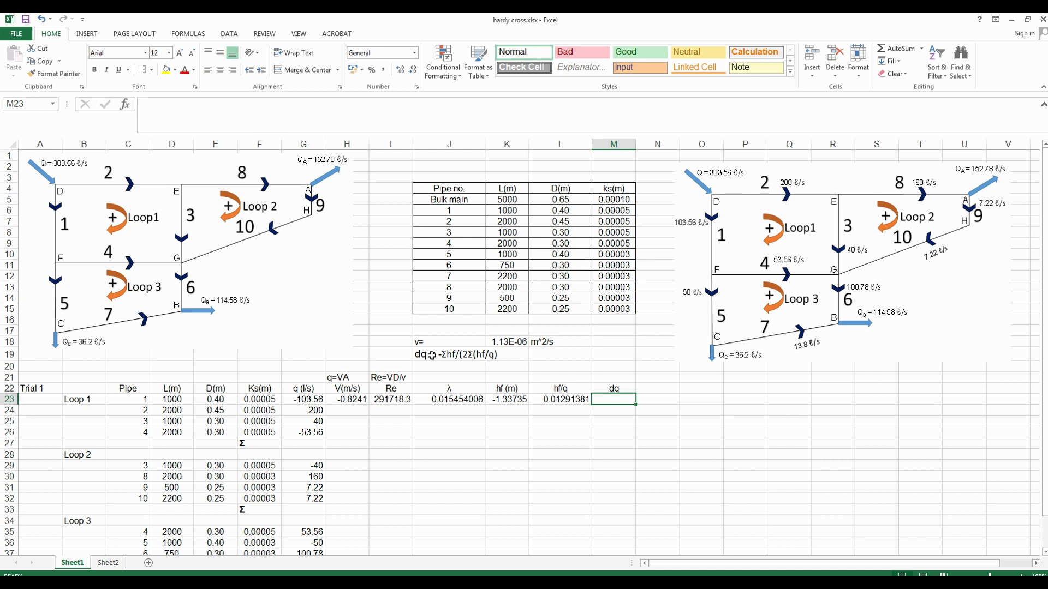
Fill pipe 1's formulas down to row 26 and total hf in K27 with =SUM(K23:K26)
click(343, 400)
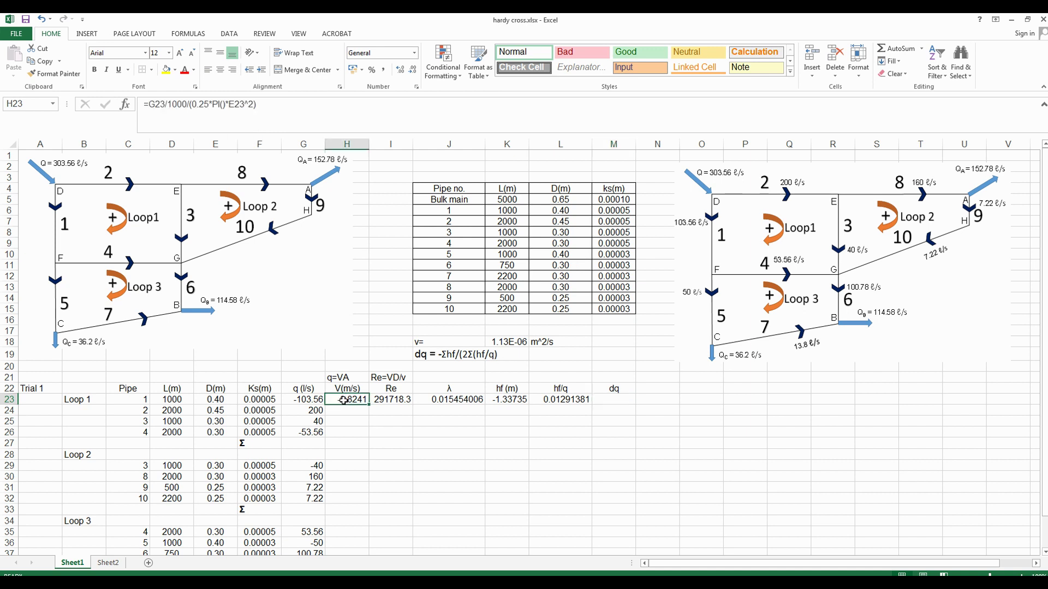
drag(343, 401, 578, 439)
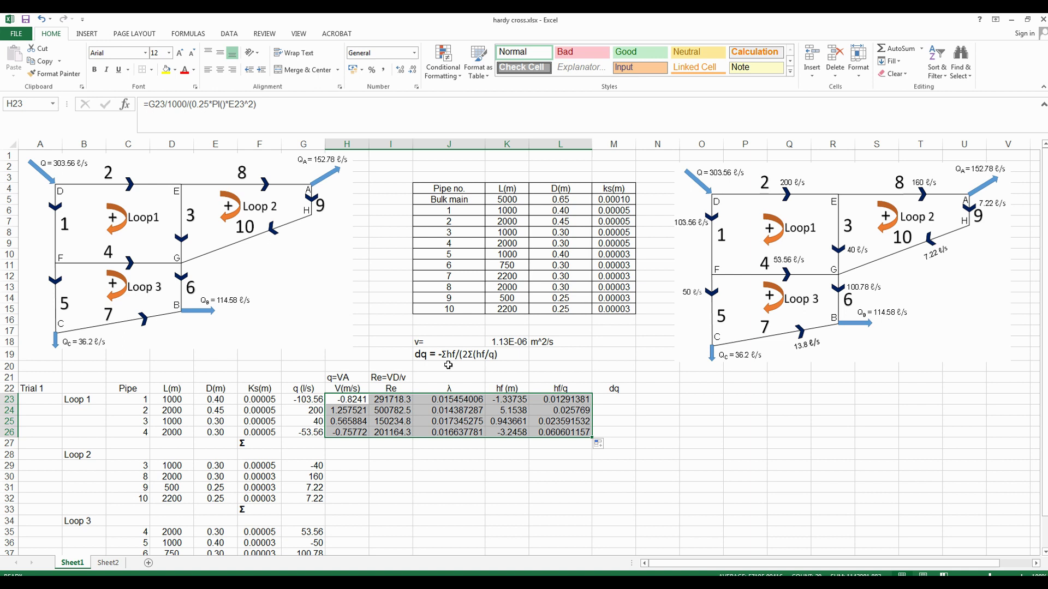
click(503, 447)
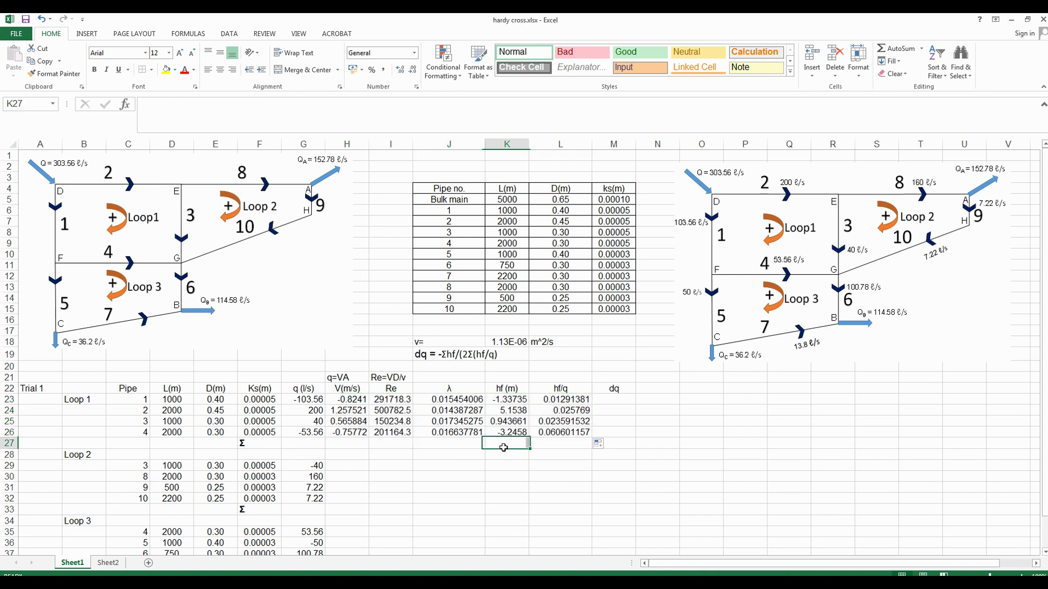
text(=SUM()
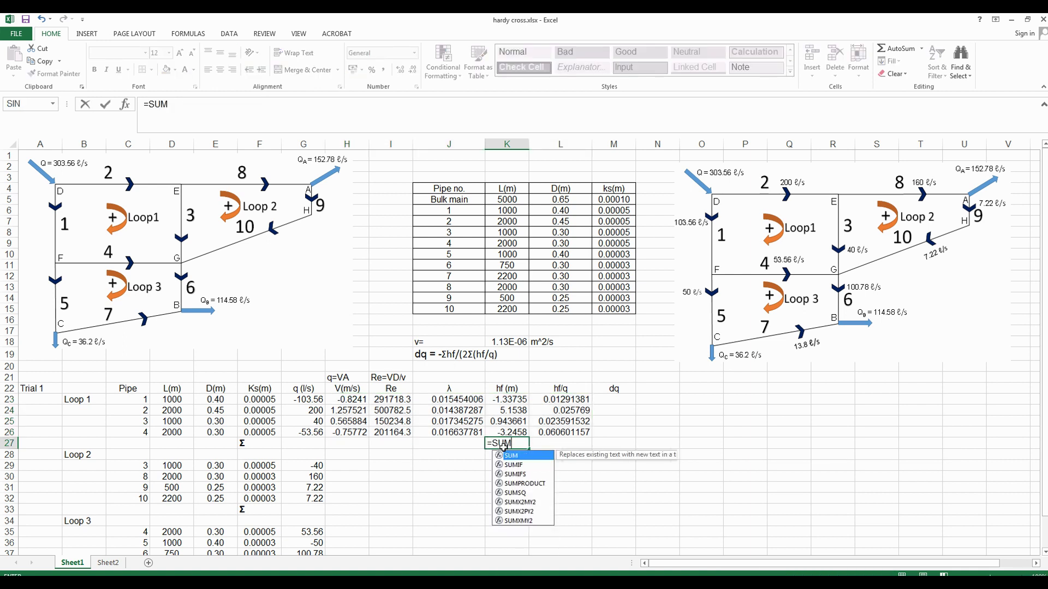
click(498, 399)
drag(498, 426, 500, 437)
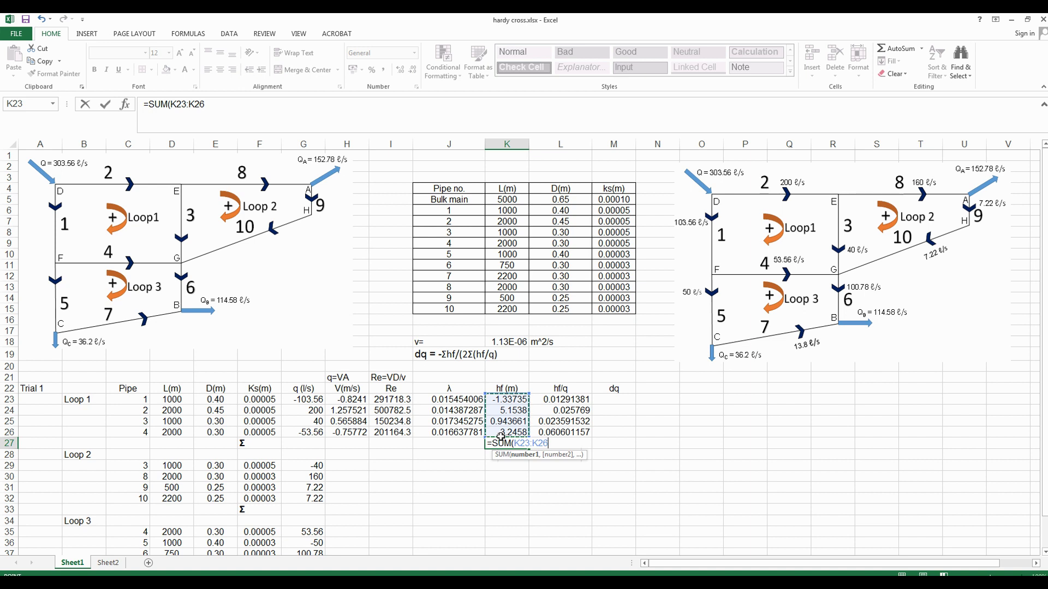
key(Return)
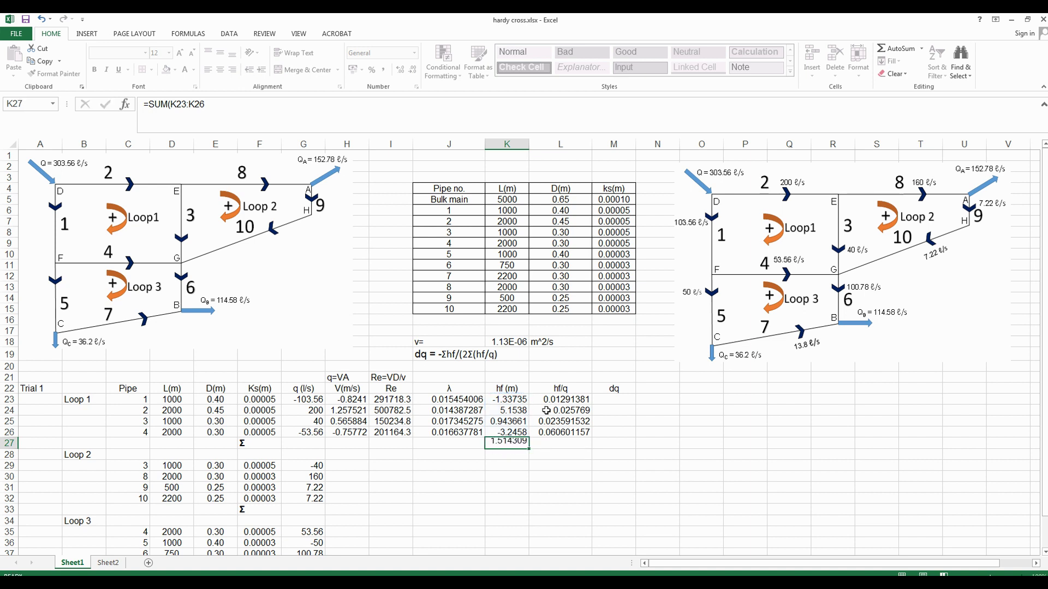
Total the Loop 1 hf/q values in L27 with =SUM(L23:L26), giving 0.122875498
click(539, 445)
text(=)
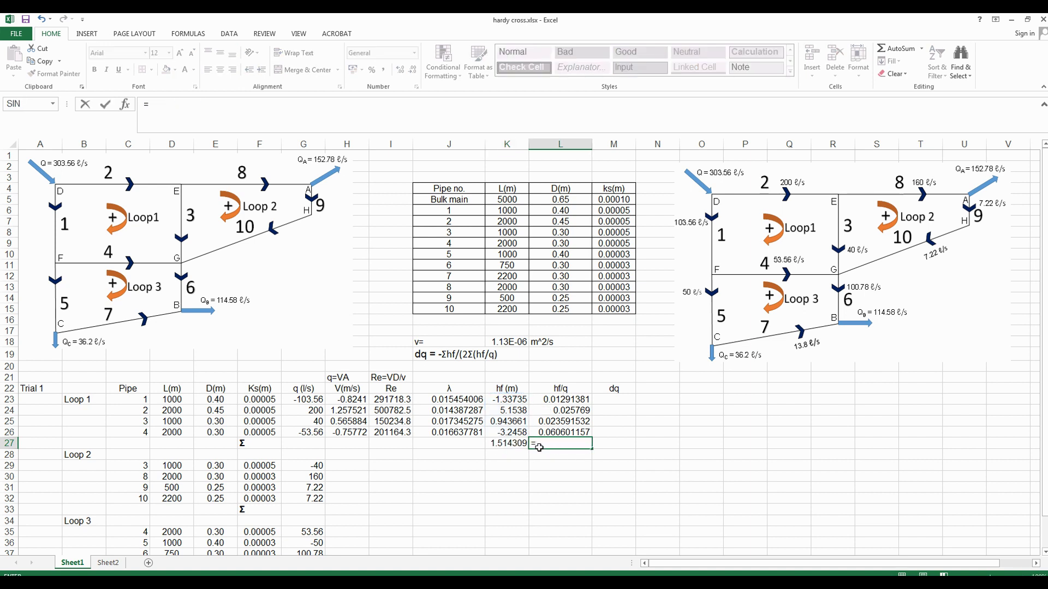
text(SUM()
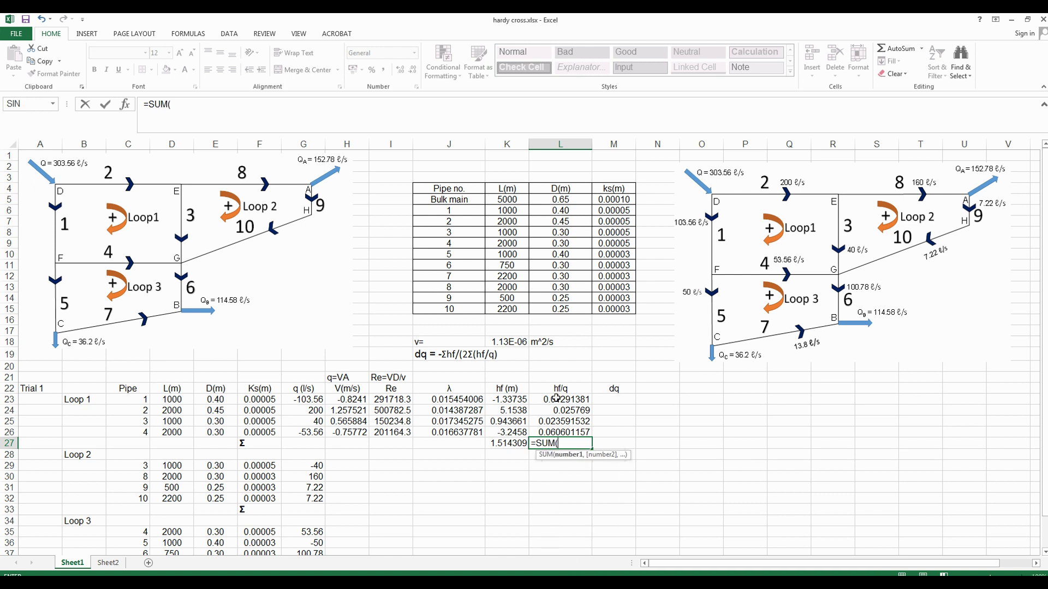
drag(560, 388, 561, 432)
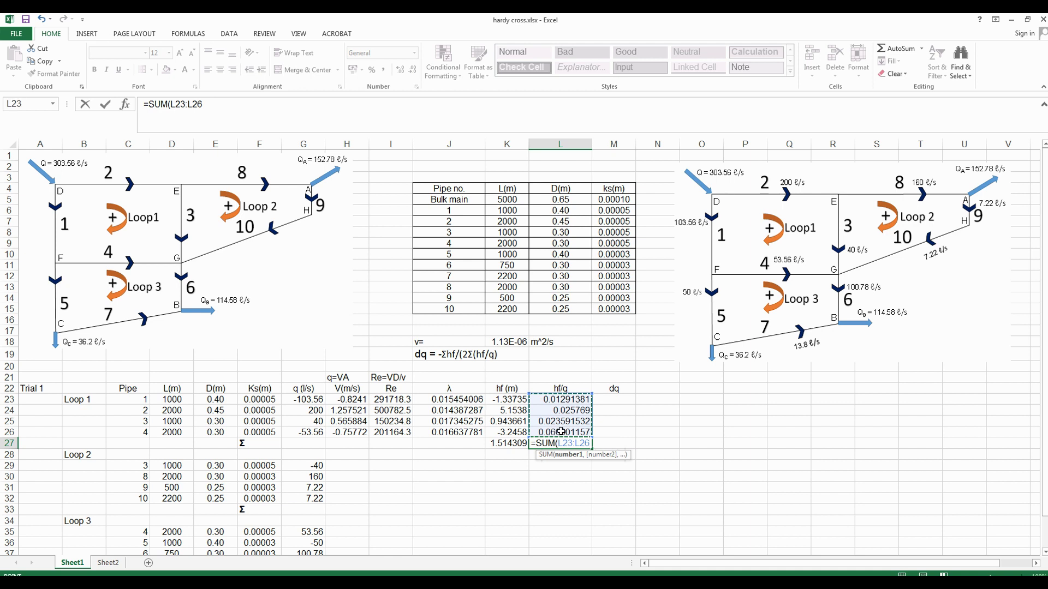
key(Return)
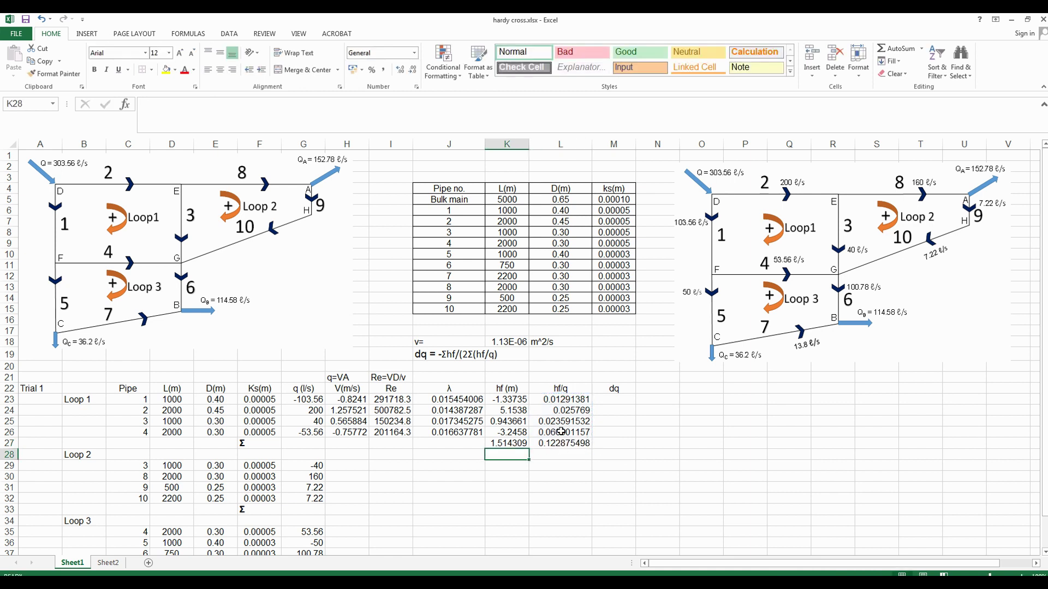
key(Up)
key(Right)
key(Right)
key(Up)
key(Up)
key(Up)
key(Up)
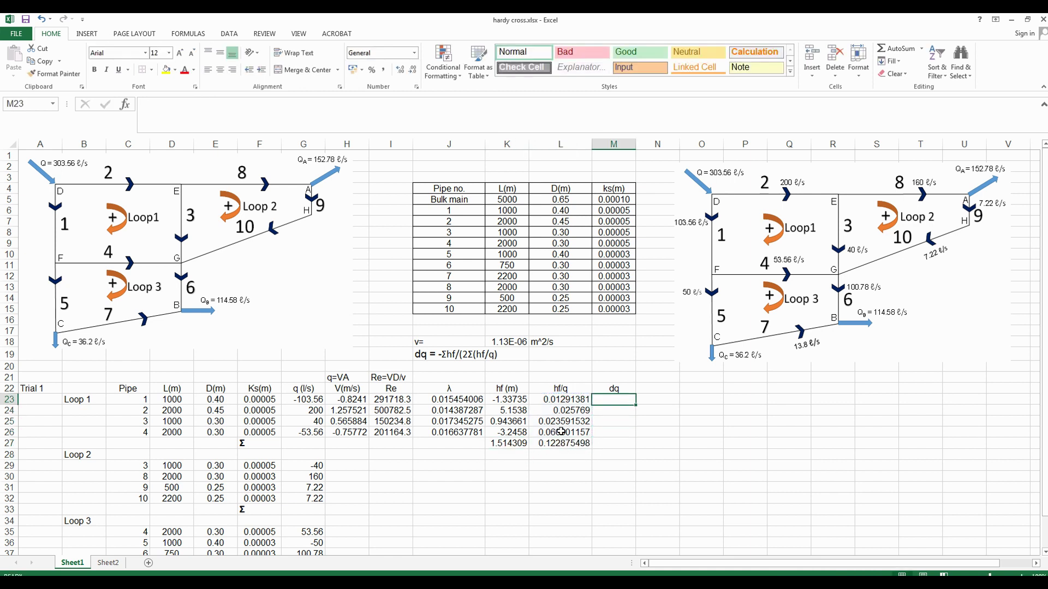
Enter dq as =-K27/(2*L27) in M23 and fill it down to M26
text(=)
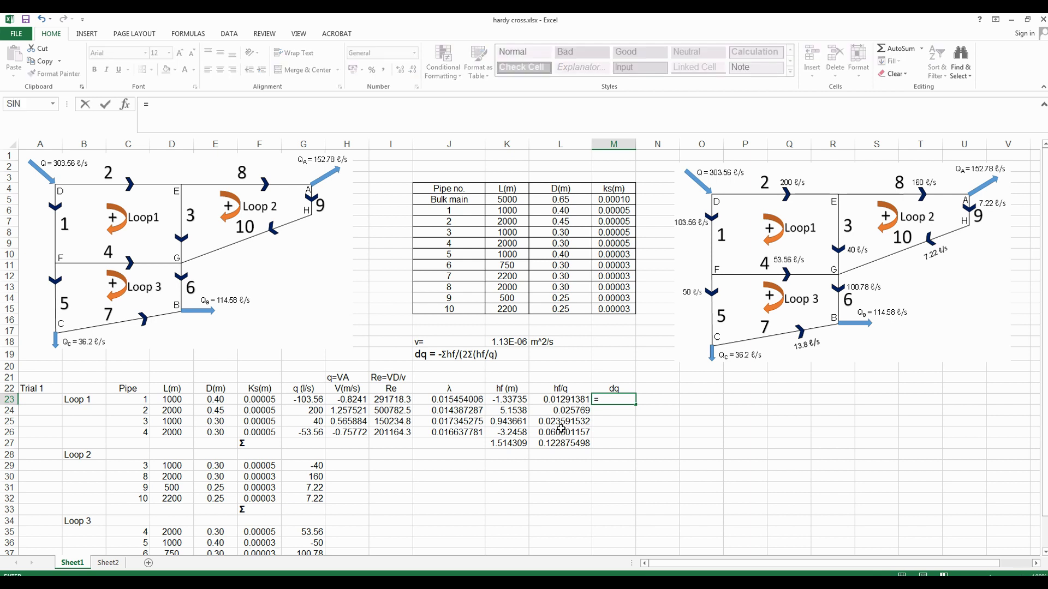
text(-)
click(507, 445)
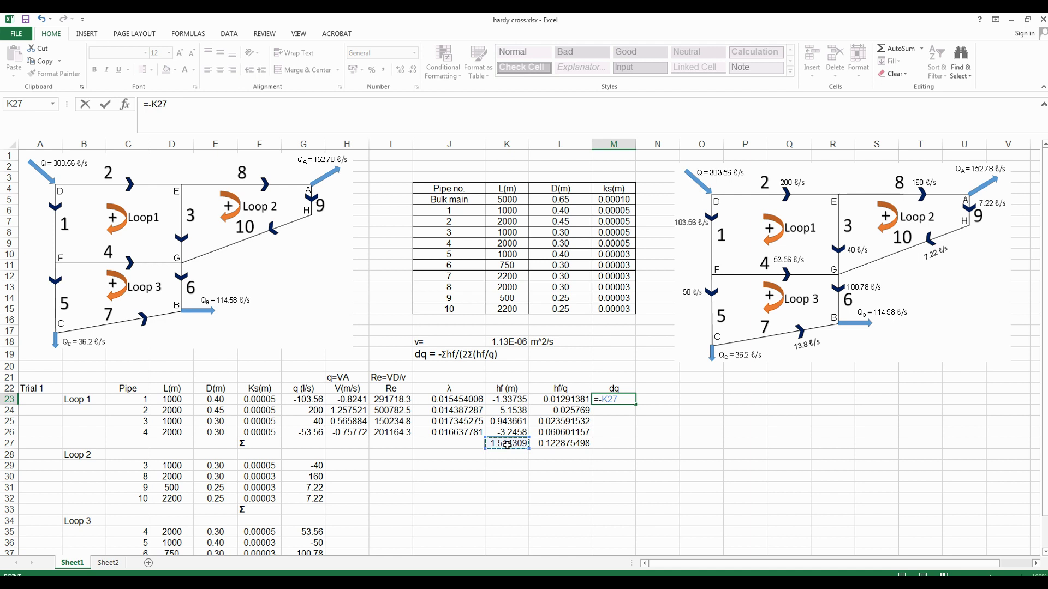
text(/(2*)
click(568, 445)
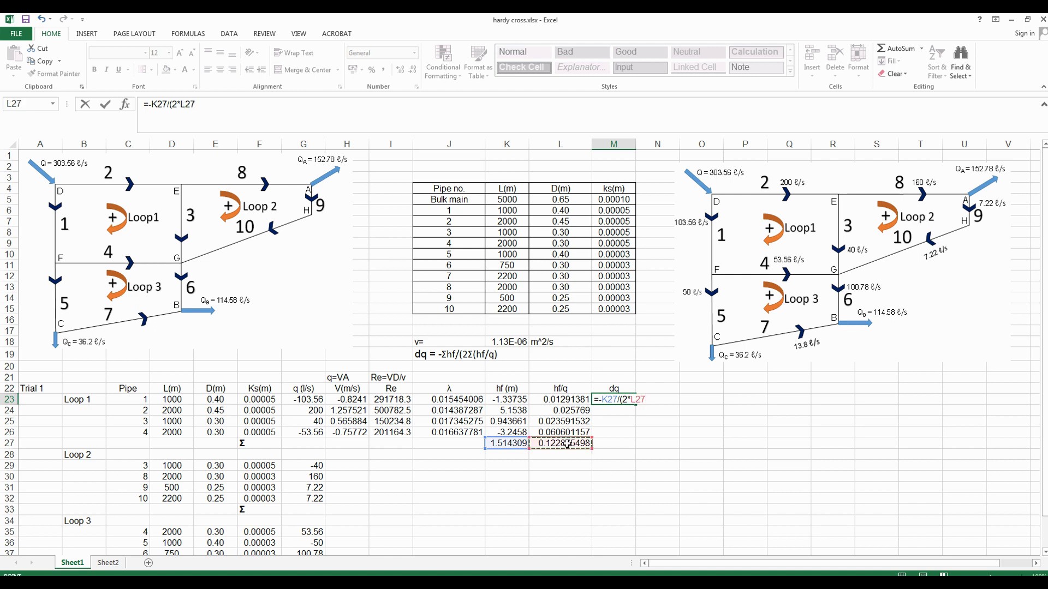
text())
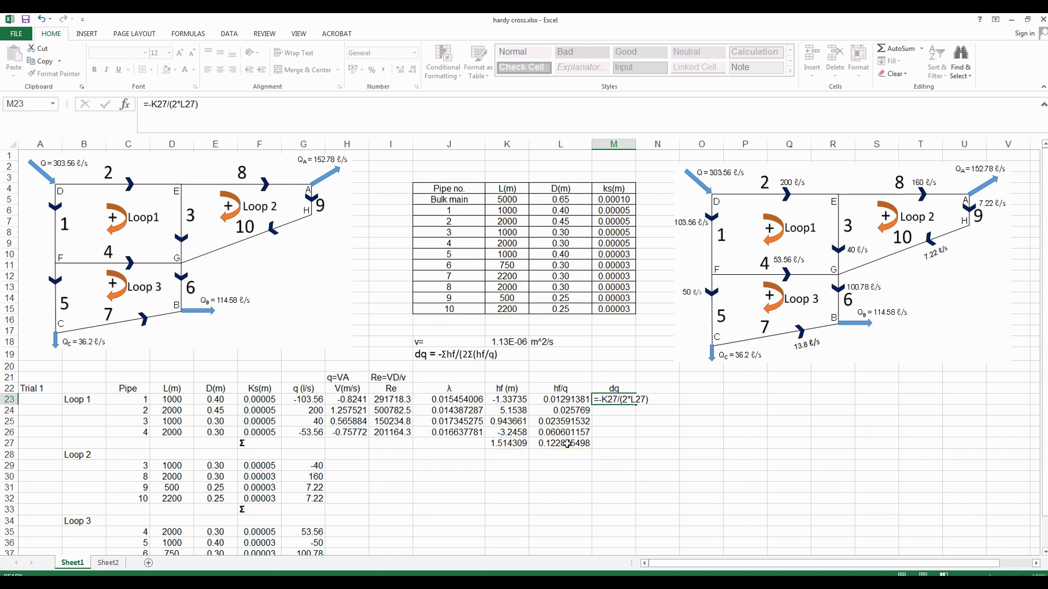
key(Return)
key(Up)
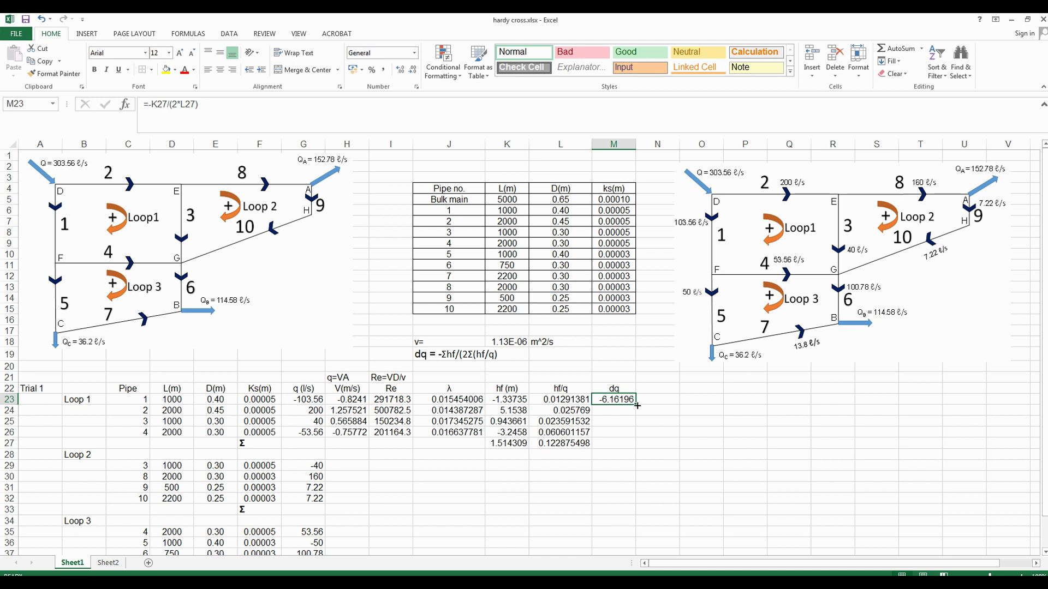
drag(636, 404, 636, 438)
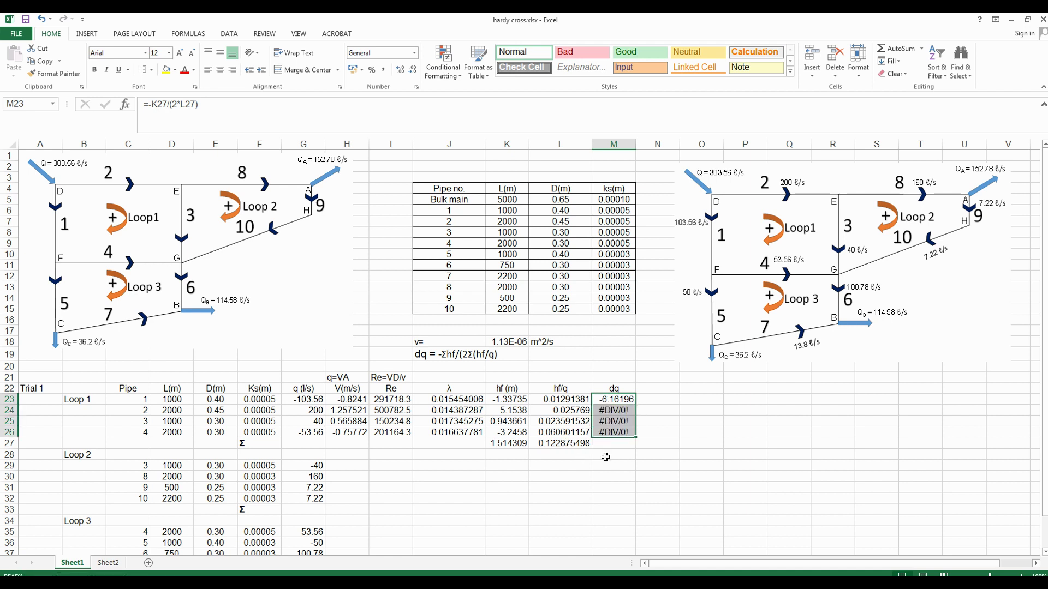
Inspect pipe 2's dq formula to find why it gives a division error
click(613, 410)
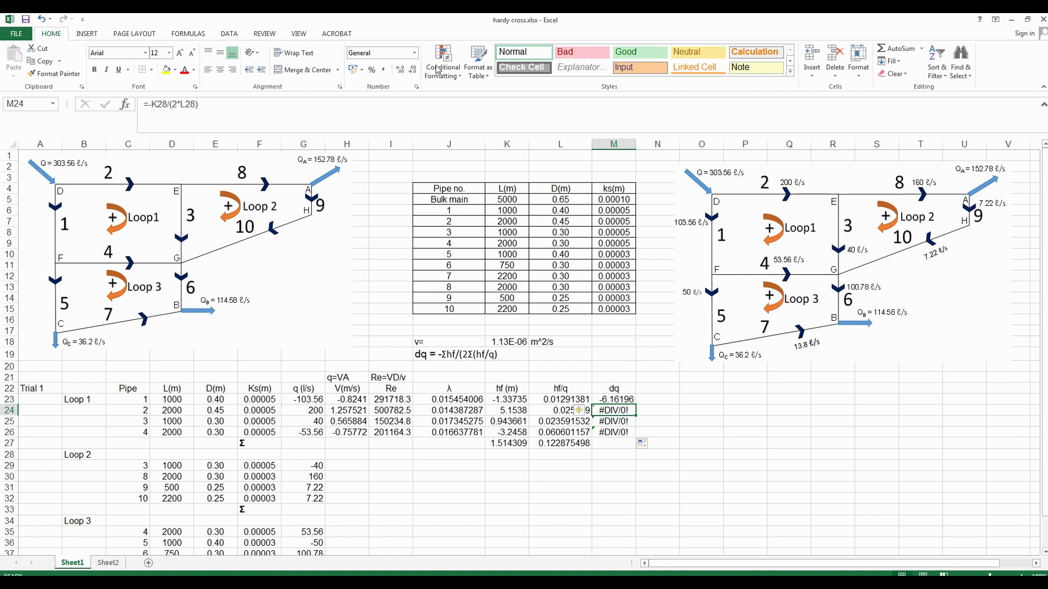
click(431, 111)
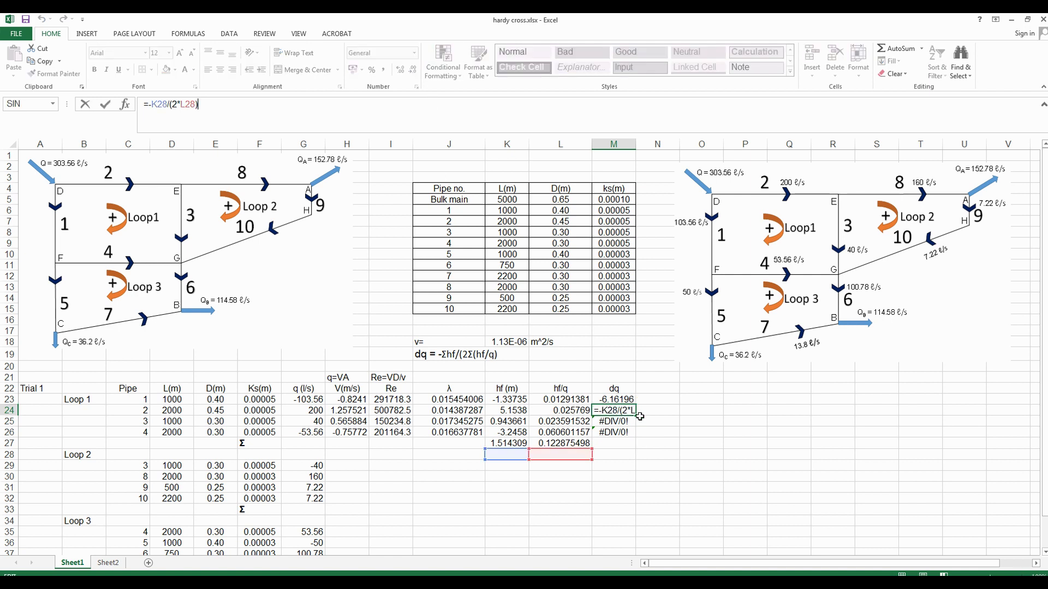
key(Escape)
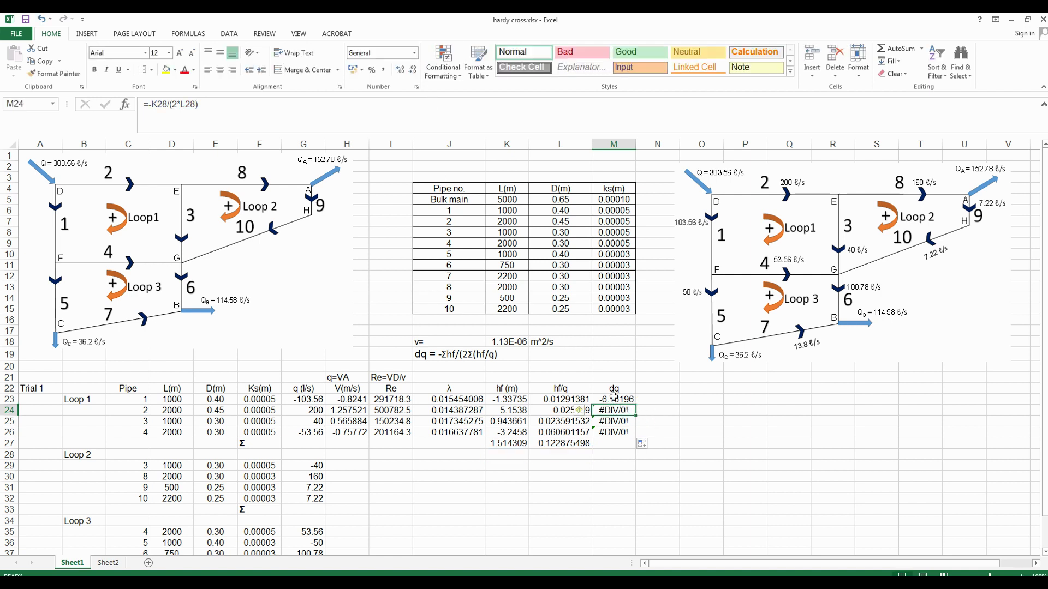
click(611, 398)
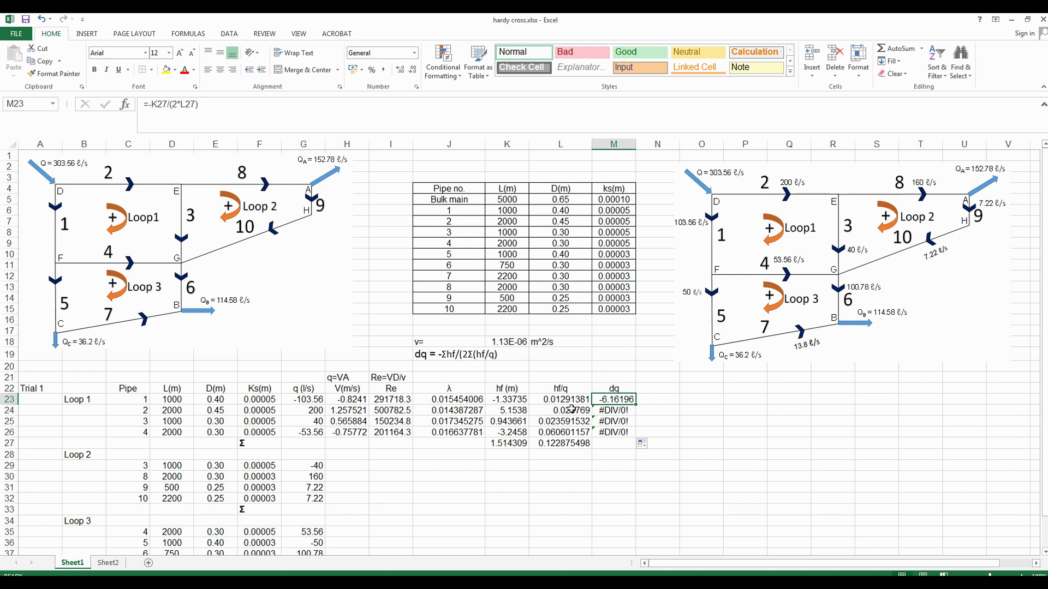
Lock the totals as =-$K$27/(2*$L$27) and refill M23:M26, giving -6.16196
click(199, 104)
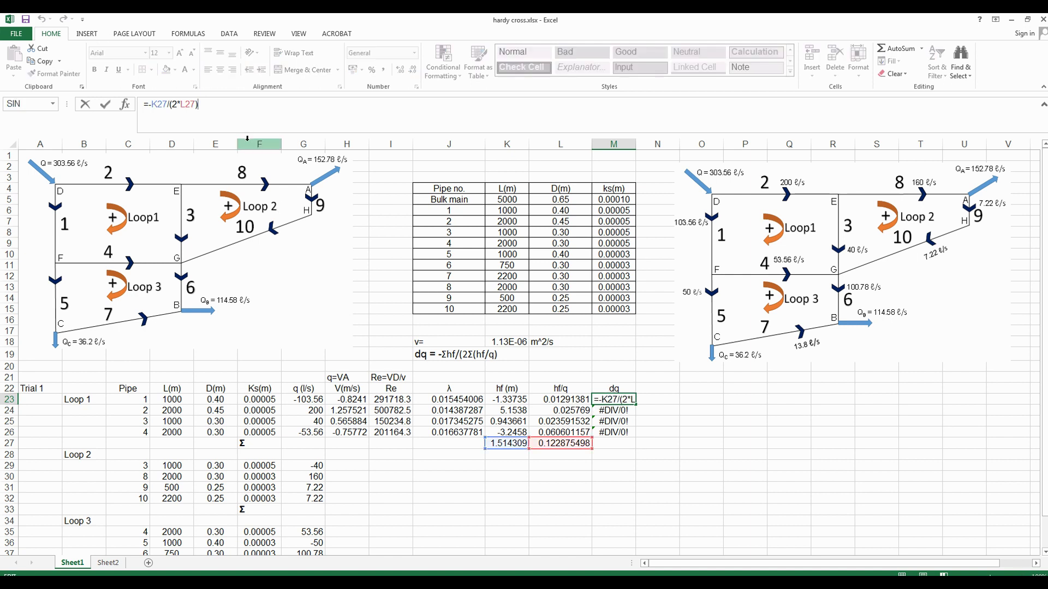
click(153, 103)
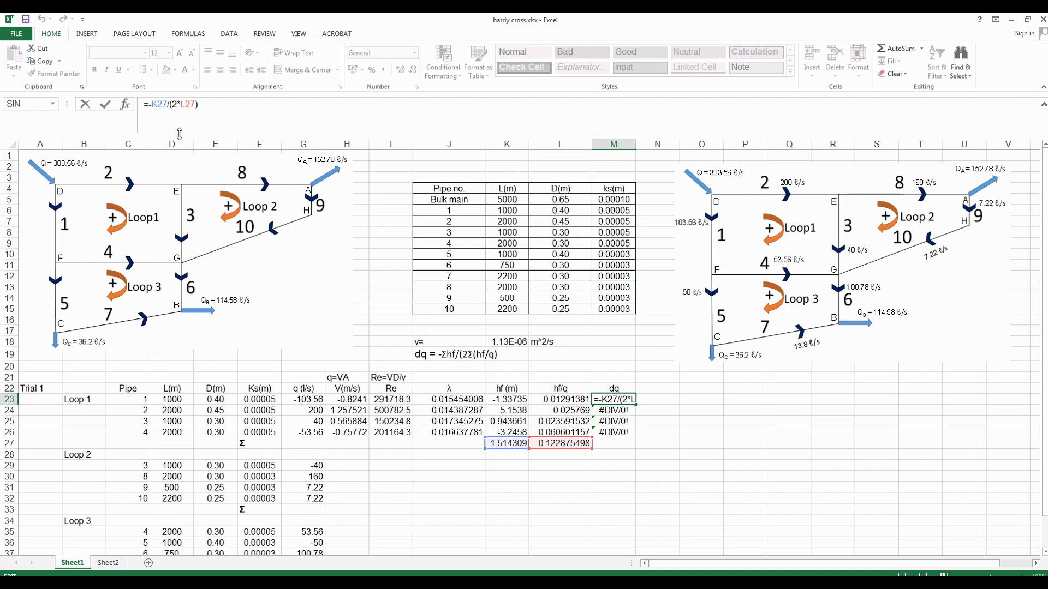
text($K$)
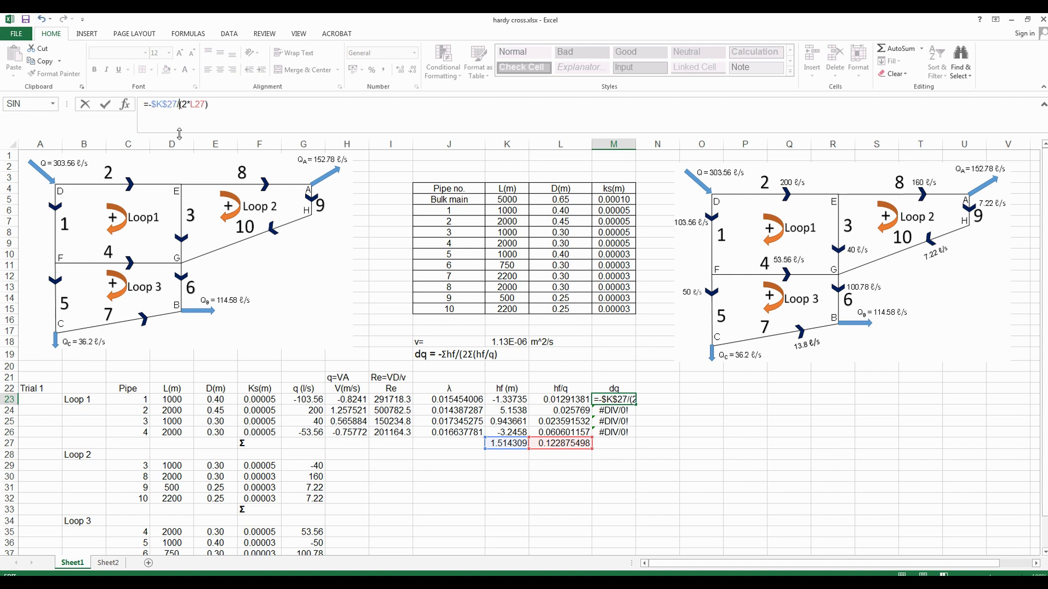
key(Right)
key(Right)
text($)
key(Right)
text($)
key(ctrl+Return)
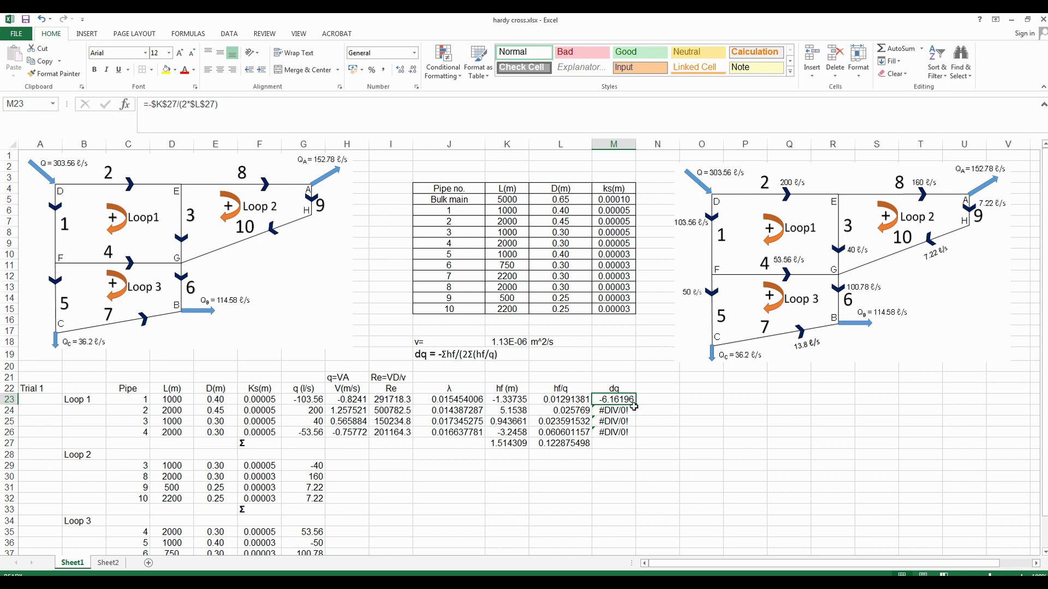
drag(635, 405, 633, 432)
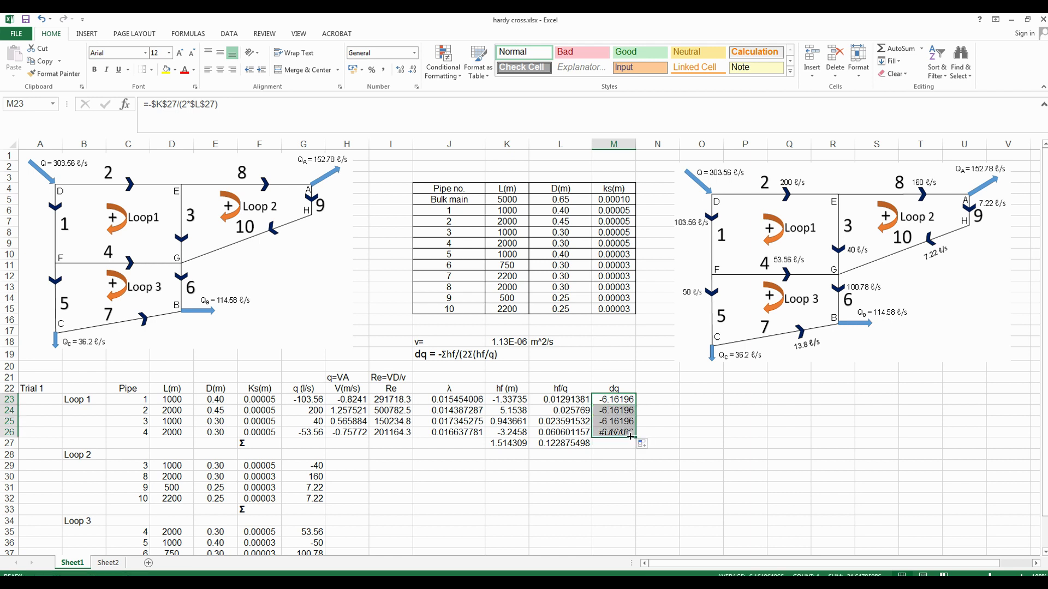
click(666, 393)
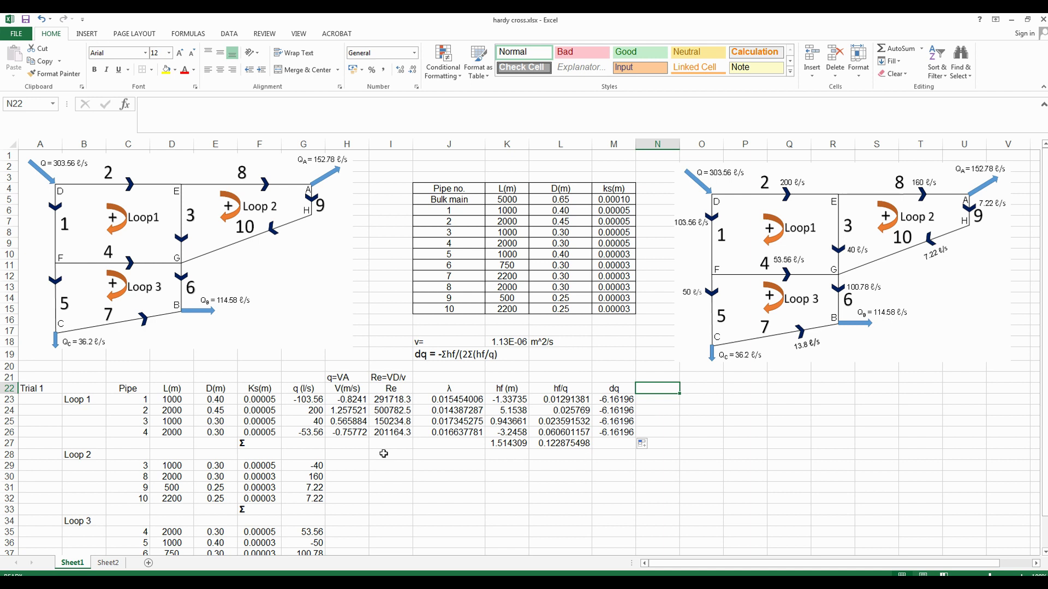
Copy the Loop 1 block H23:M27 and paste it at H29 and H35
scroll(383, 454, down, 2)
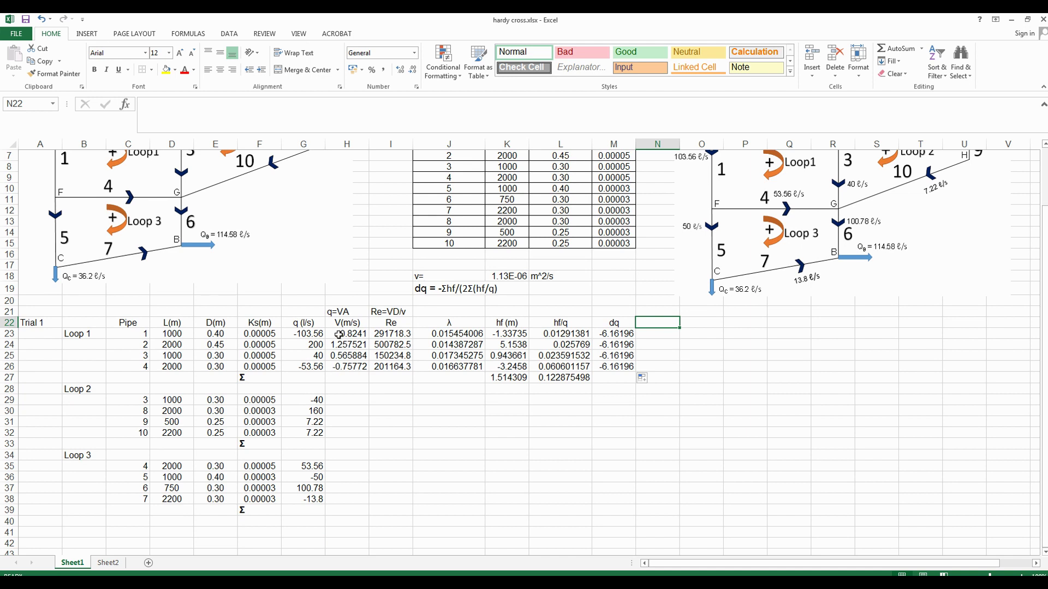
drag(339, 334, 601, 377)
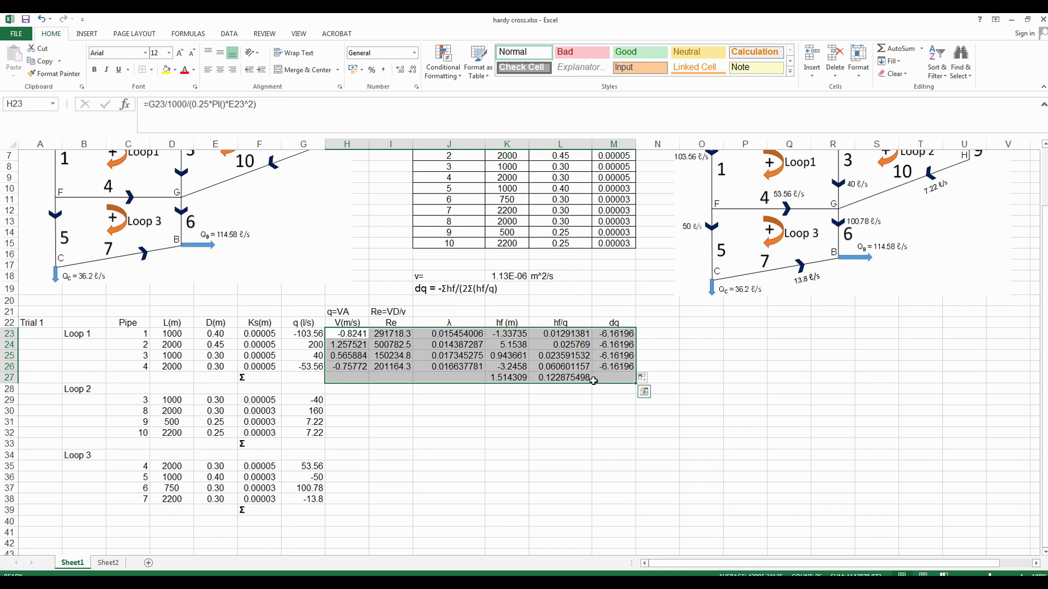
key(ctrl+c)
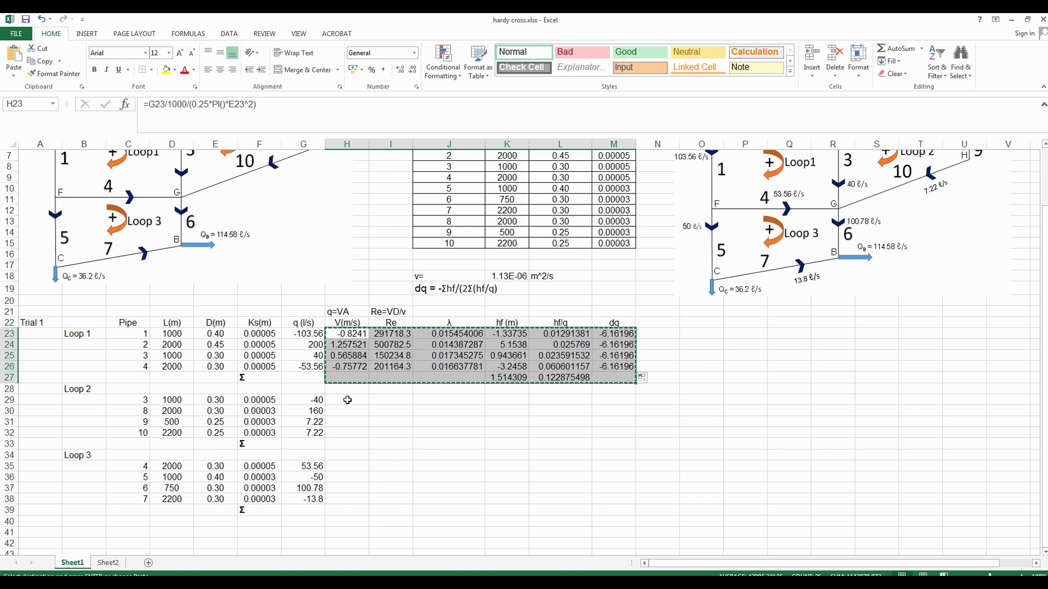
click(347, 400)
key(ctrl+v)
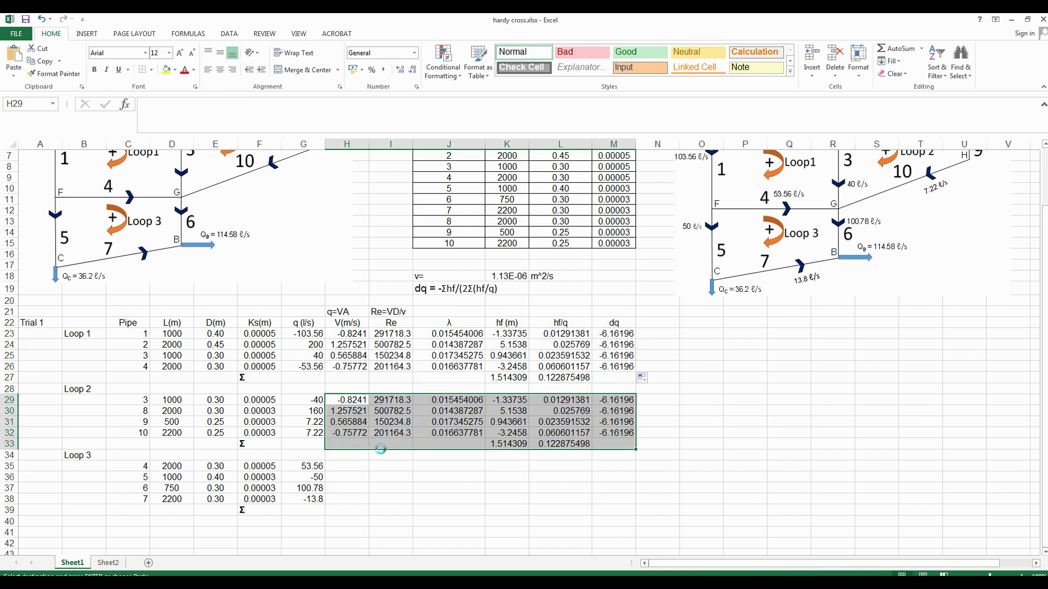
click(345, 468)
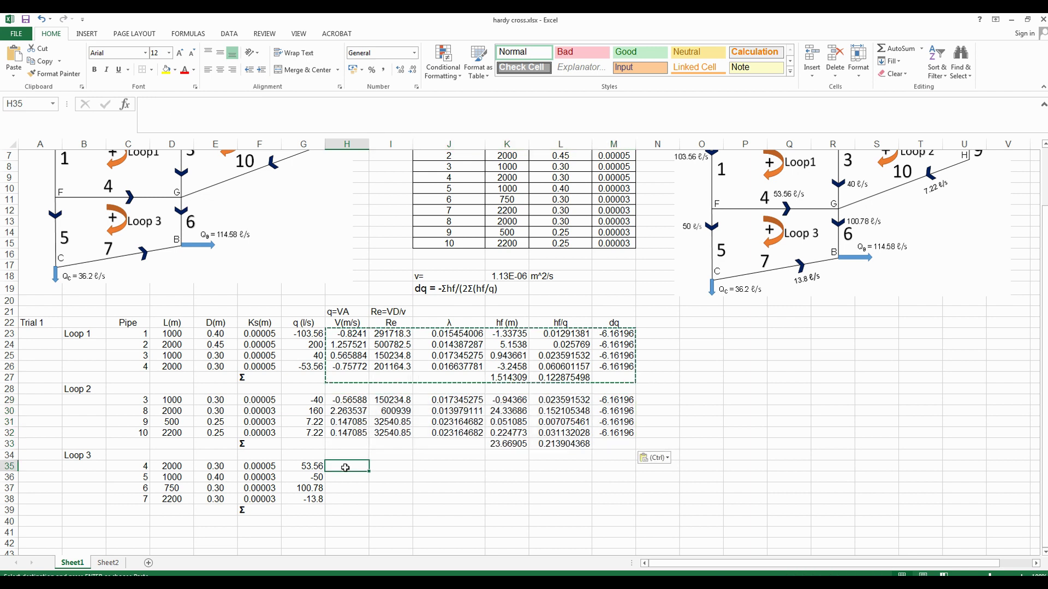
key(ctrl+v)
Check the Loop 2 hf and hf/q totals and the range their SUM covers
click(507, 444)
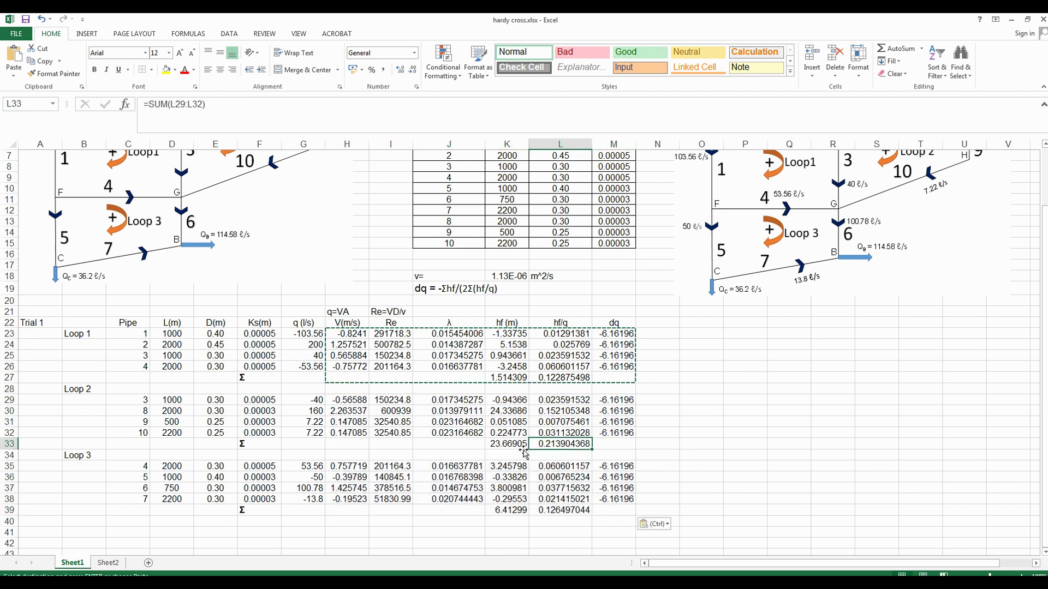
click(560, 444)
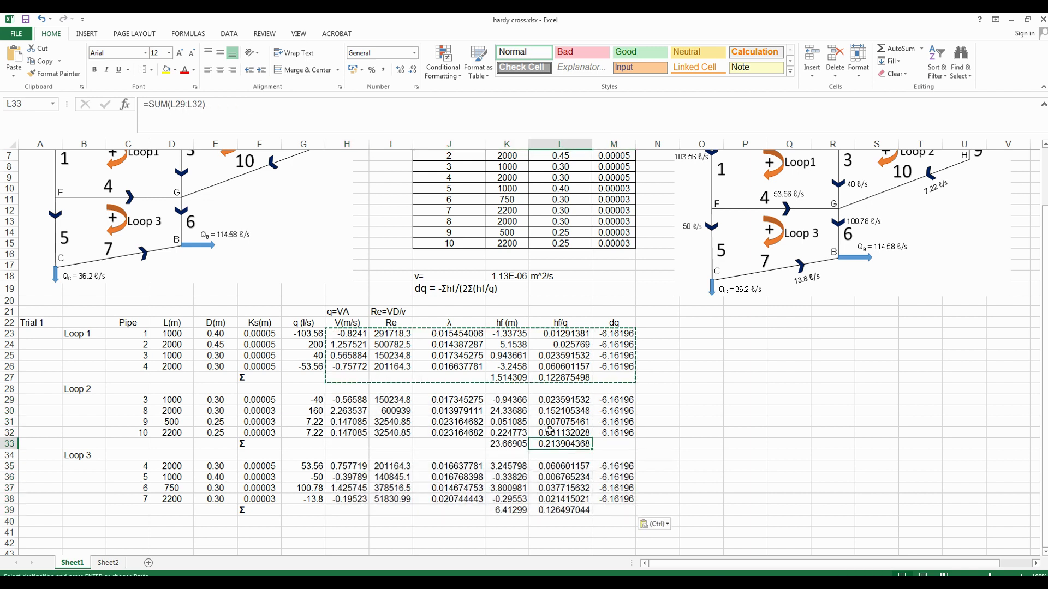
click(418, 126)
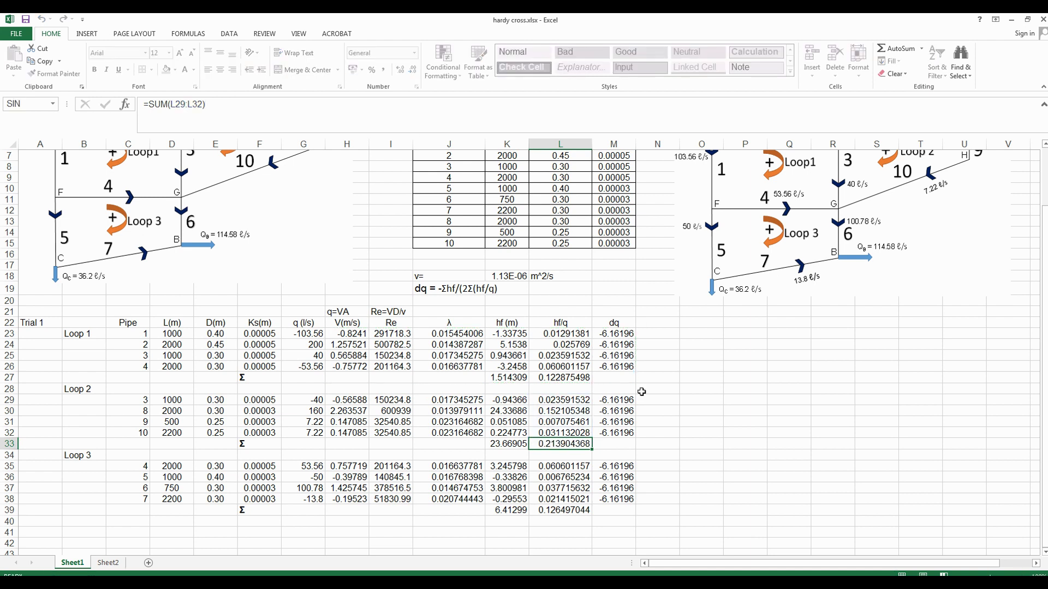
Change M29's dq formula to =-$K$33/(2*$L$33), giving -55.3262
click(622, 401)
click(247, 109)
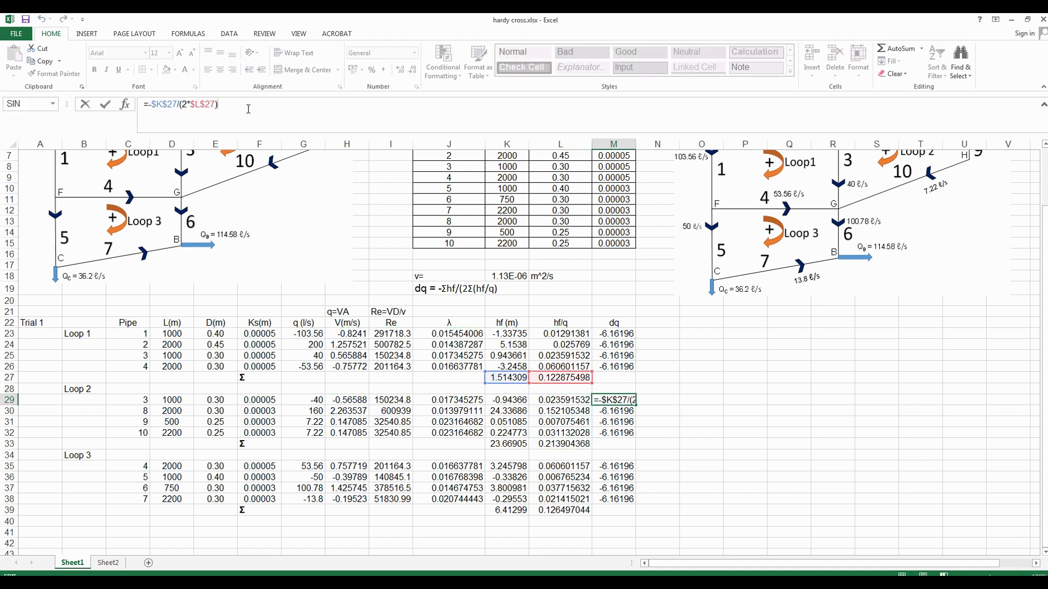
click(175, 106)
key(BackSpace)
key(BackSpace)
text(33)
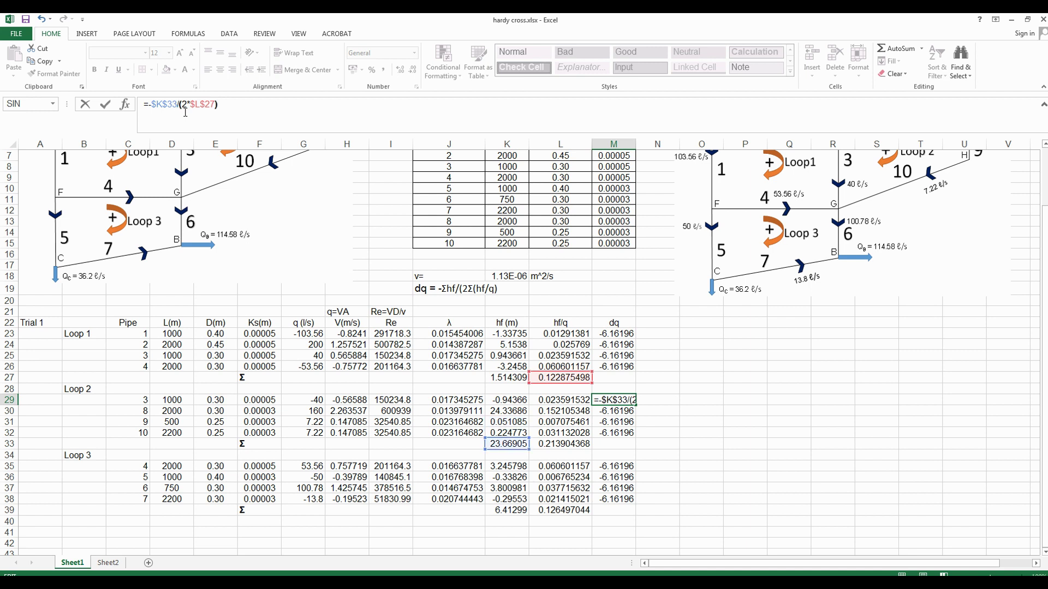
key(Right)
key(Right)
key(Right)
key(Right)
key(Right)
key(Right)
key(Right)
key(Right)
key(Right)
key(BackSpace)
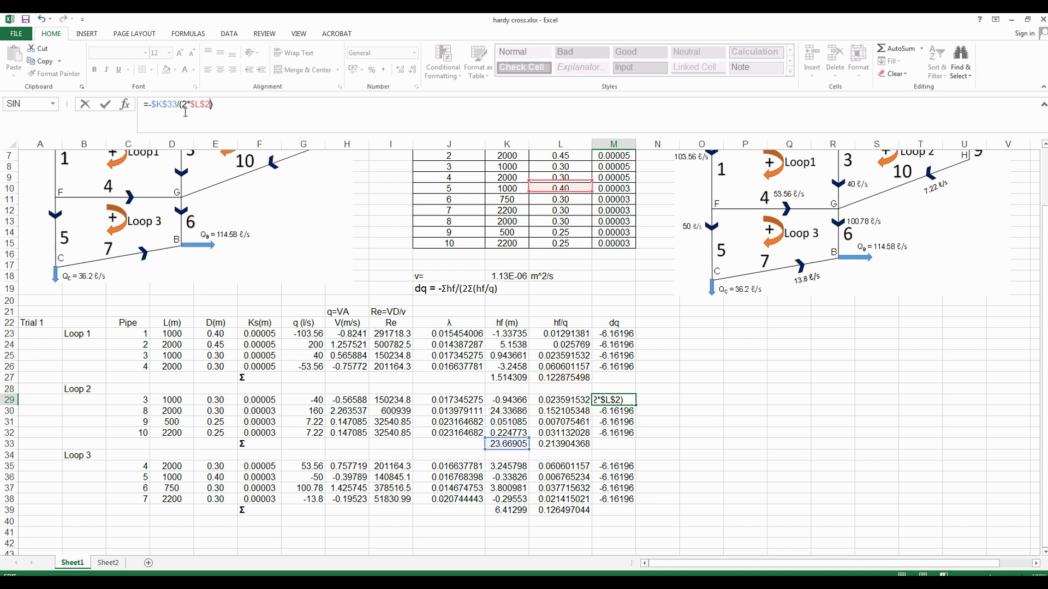
key(BackSpace)
text(3)
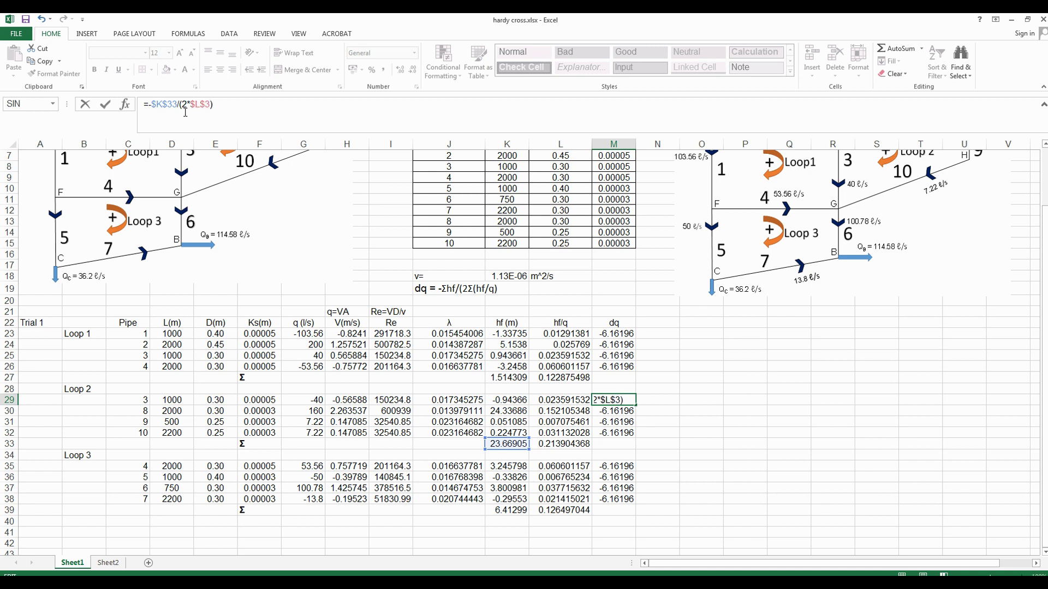
text(3)
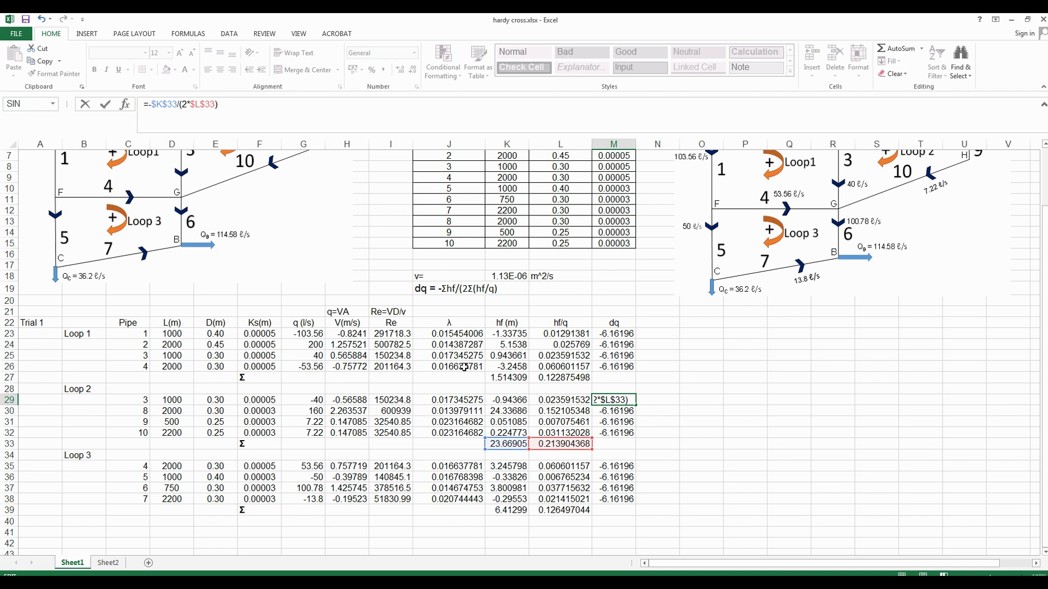
key(Return)
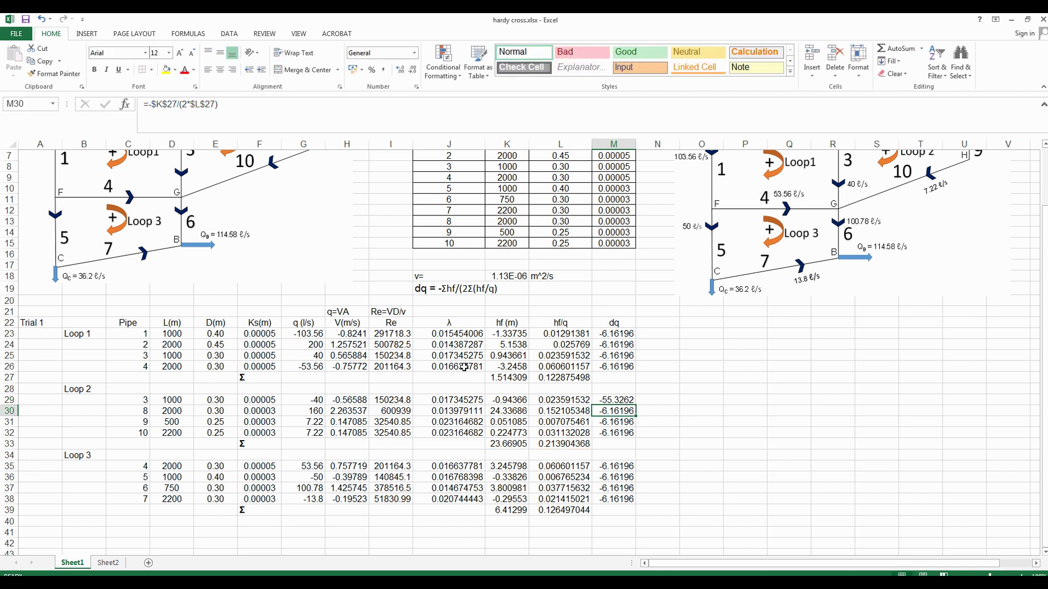
key(Up)
key(Up)
key(Up)
key(Up)
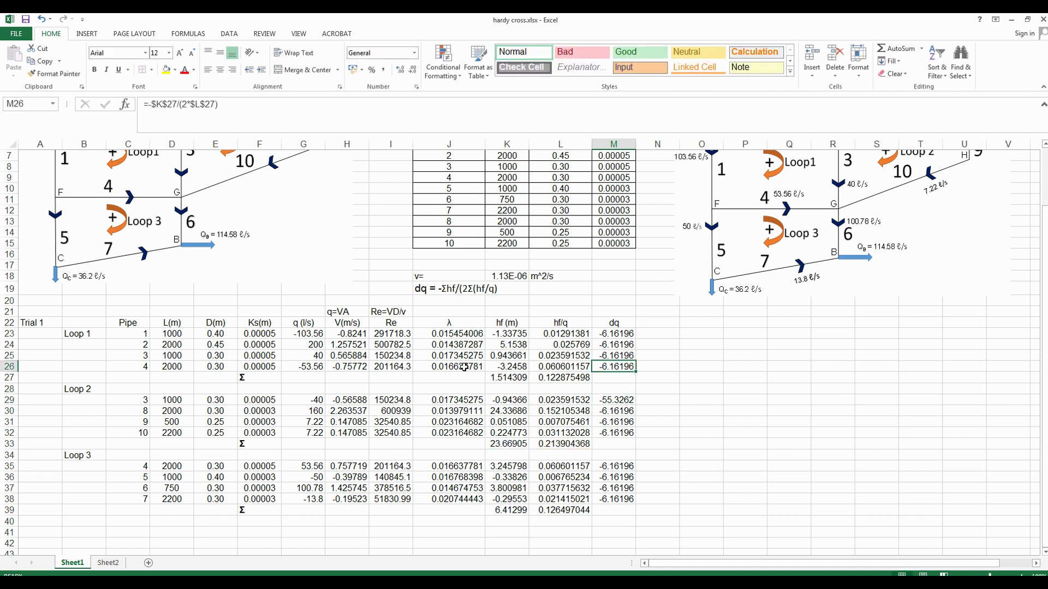
Remove the $ locks from the total references in M26's dq formula
click(166, 104)
key(BackSpace)
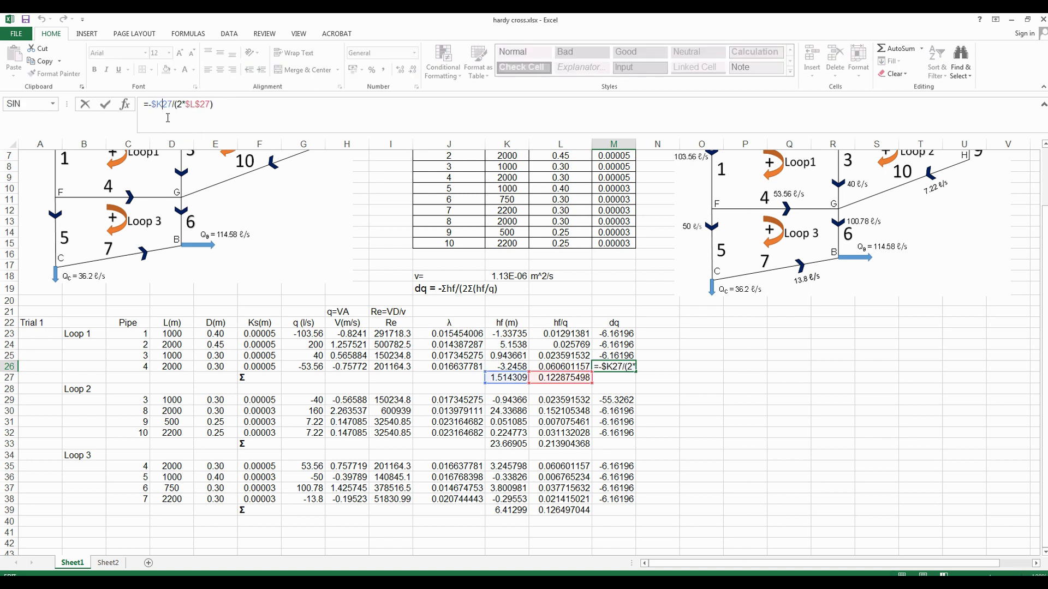
key(Left)
key(BackSpace)
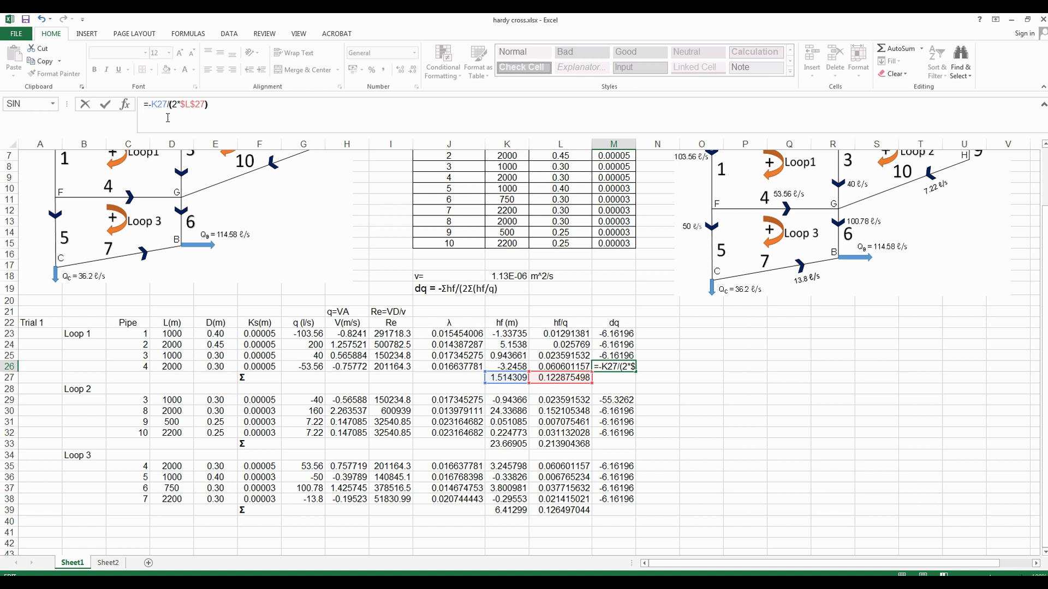
key(Delete)
key(BackSpace)
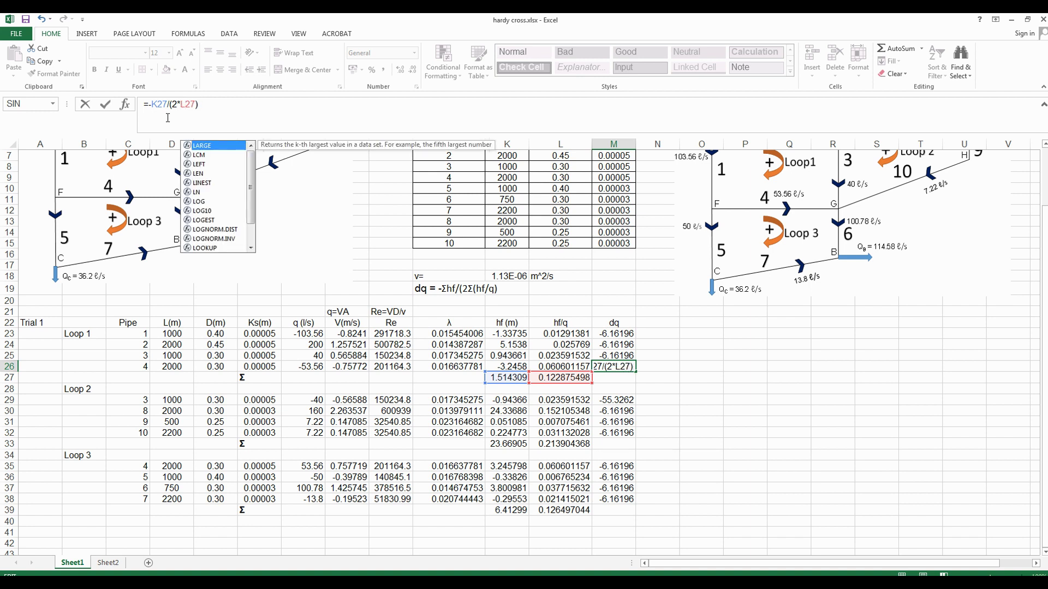
key(ctrl+Return)
key(Up)
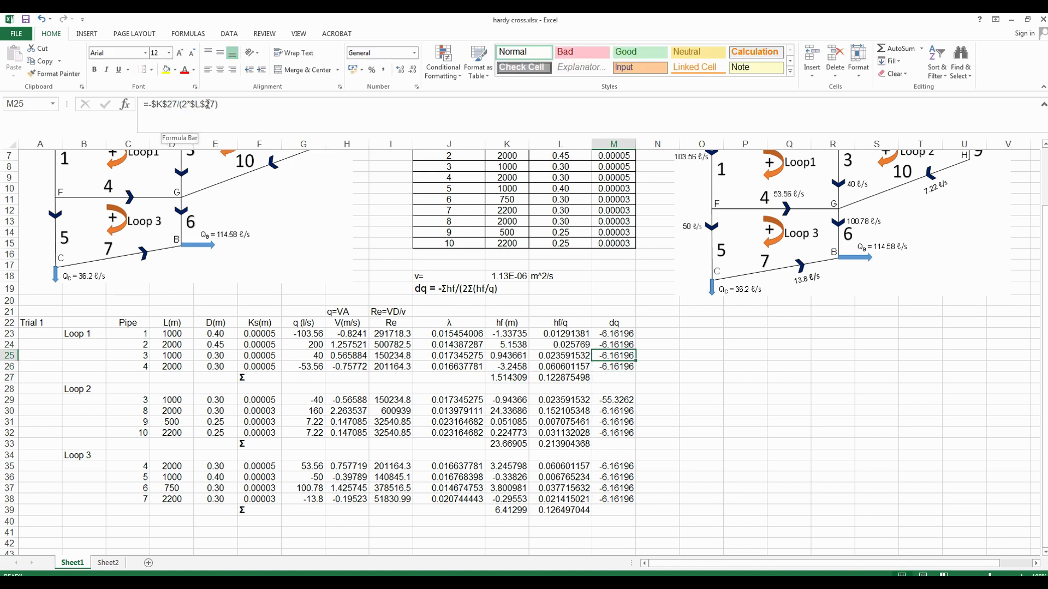
Start unlocking M25's total references, then cancel that edit
click(207, 105)
key(BackSpace)
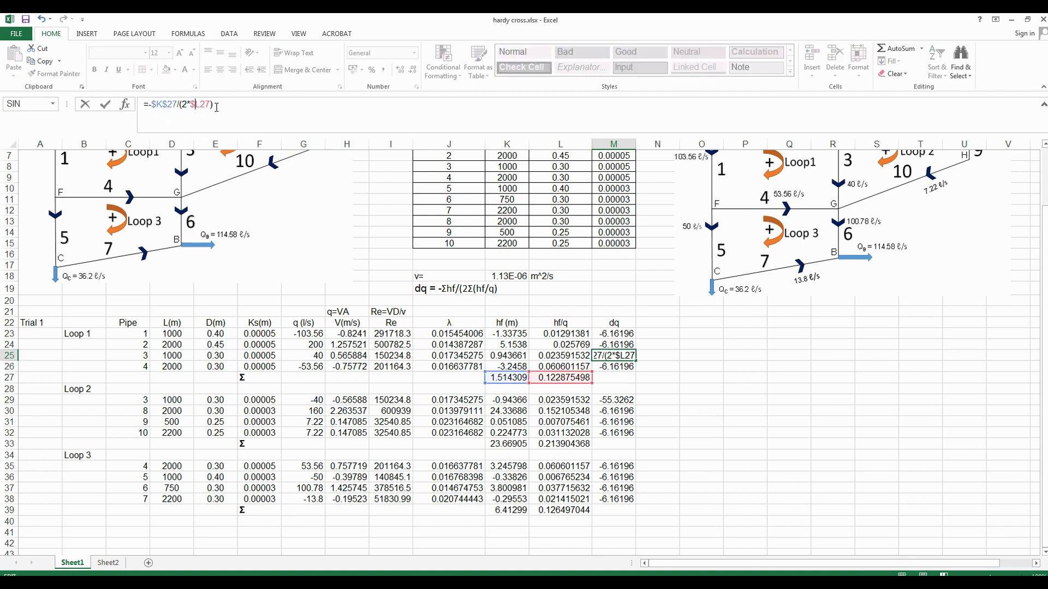
key(BackSpace)
key(Left)
key(Left)
key(BackSpace)
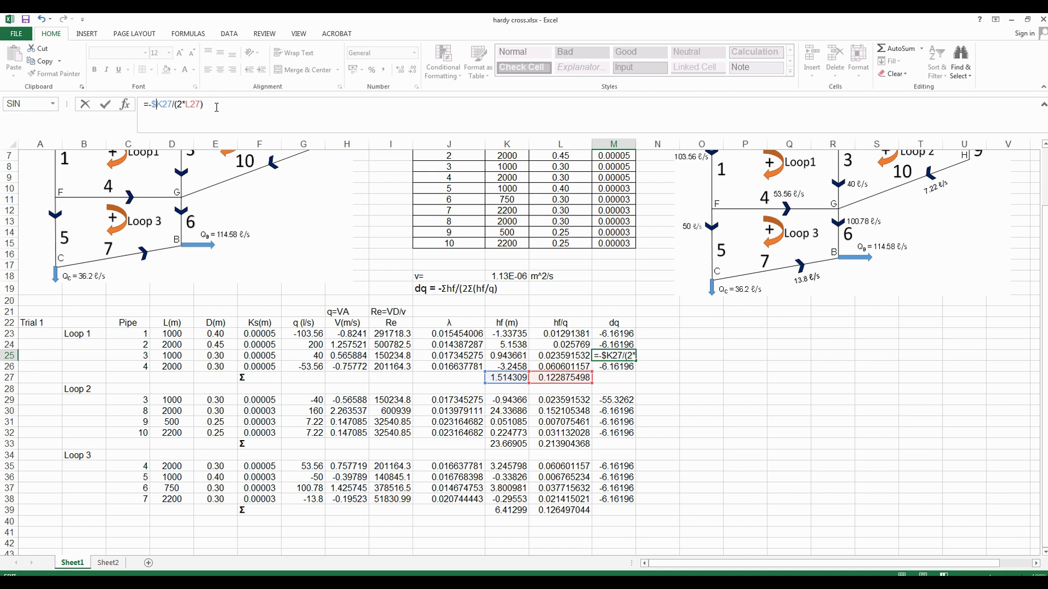
key(Escape)
key(Up)
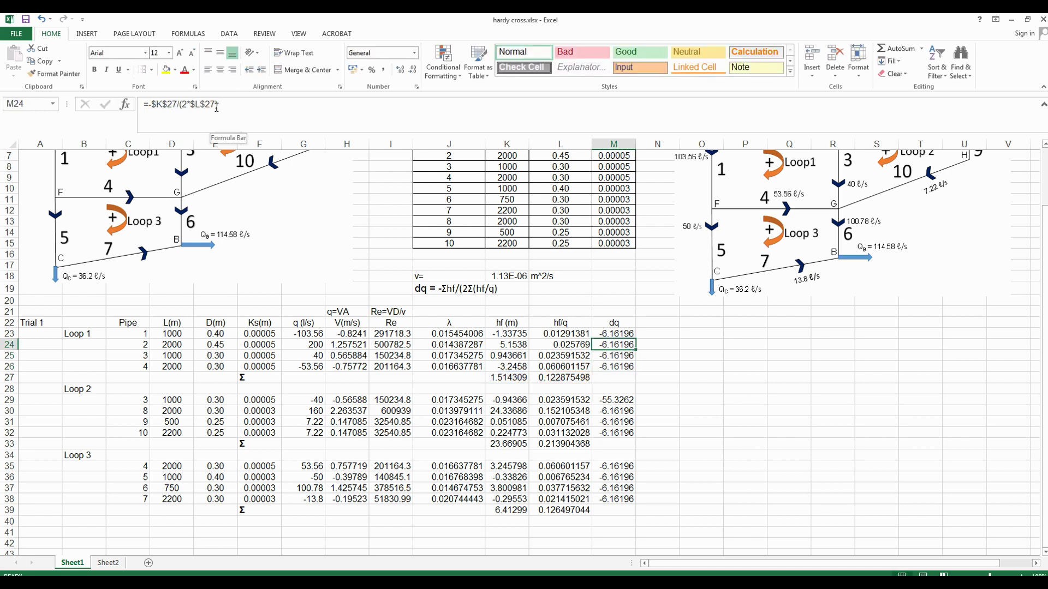
Make M24's hf and hf/q total references relative
click(224, 105)
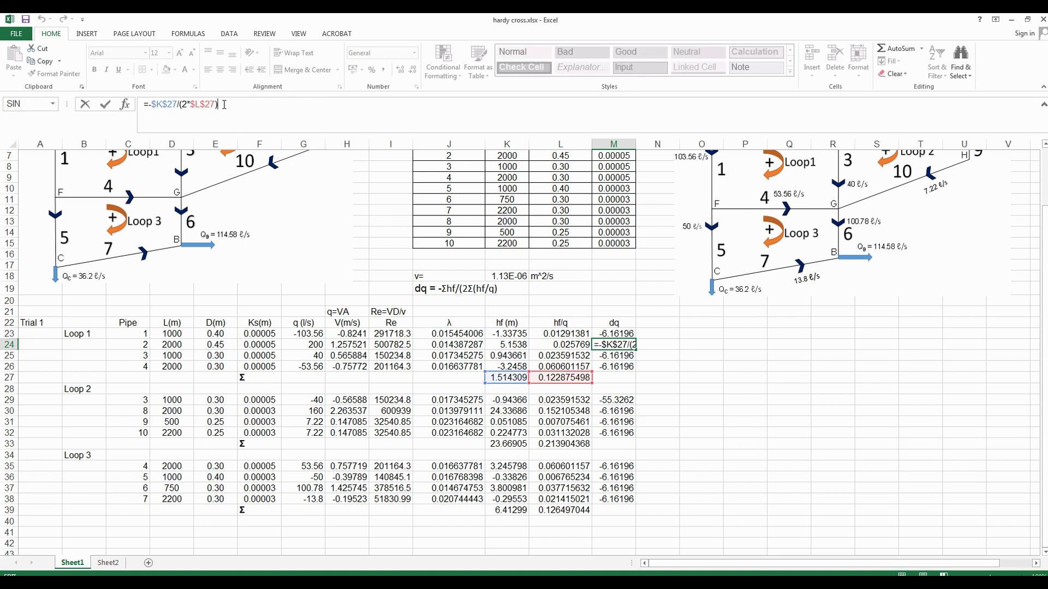
key(Left)
key(Left)
key(Left)
key(BackSpace)
key(Left)
key(BackSpace)
key(Left)
key(BackSpace)
key(Left)
key(BackSpace)
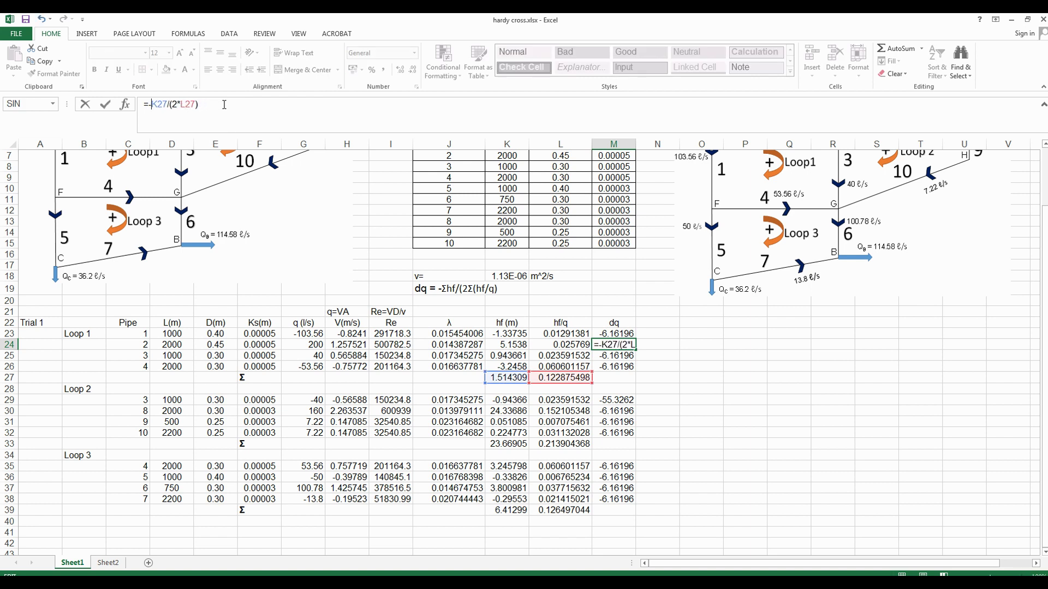
key(Return)
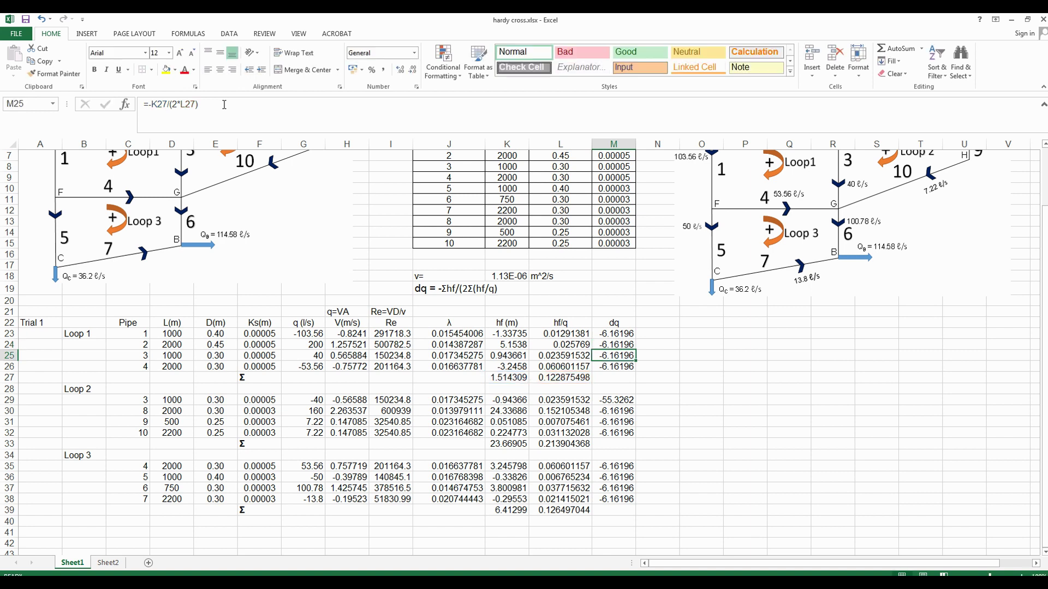
key(Up)
key(Up)
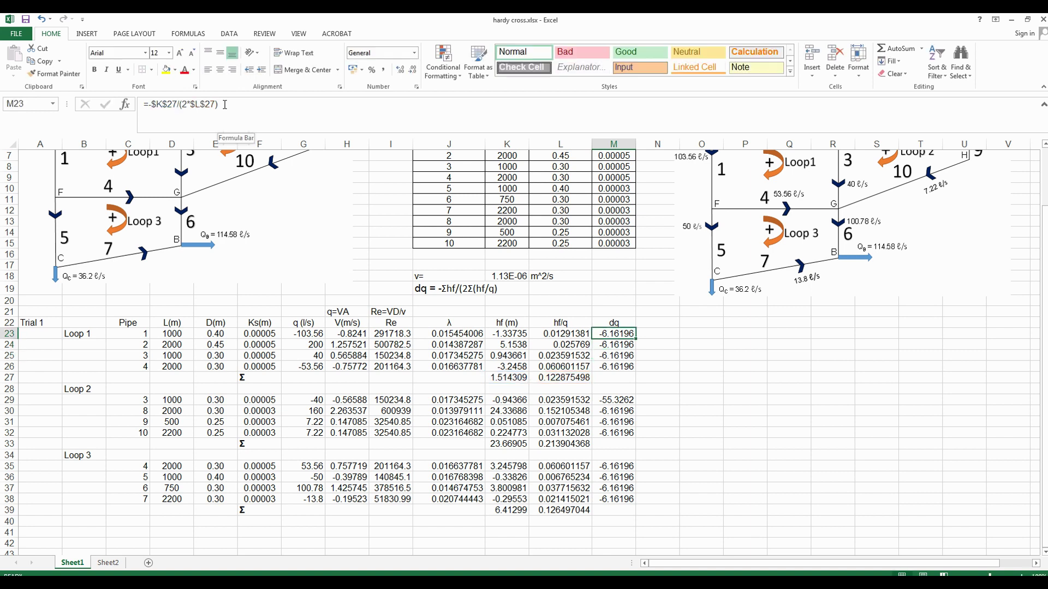
Make M23's dq formula use unlocked K27 and L27 references
click(225, 104)
key(Left)
key(Left)
key(Left)
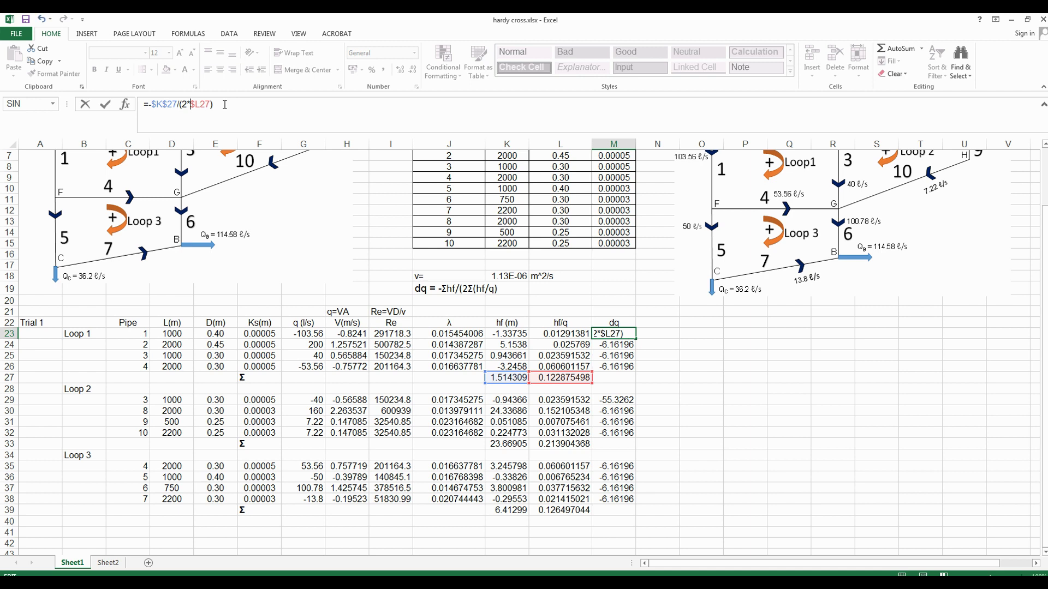
key(BackSpace)
key(Left)
key(BackSpace)
key(BackSpace)
key(Left)
key(Left)
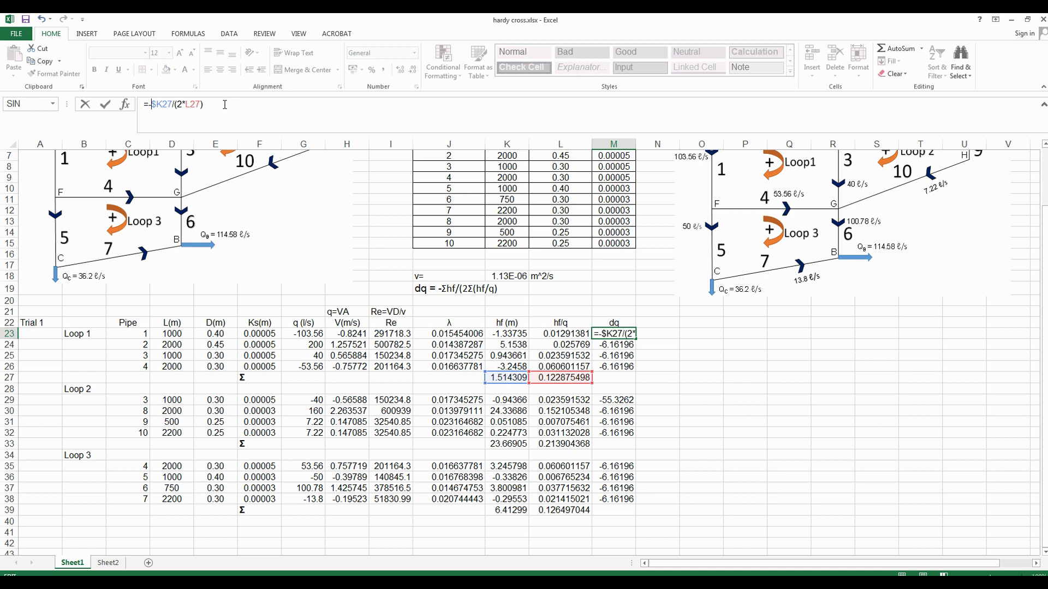
key(Delete)
key(Return)
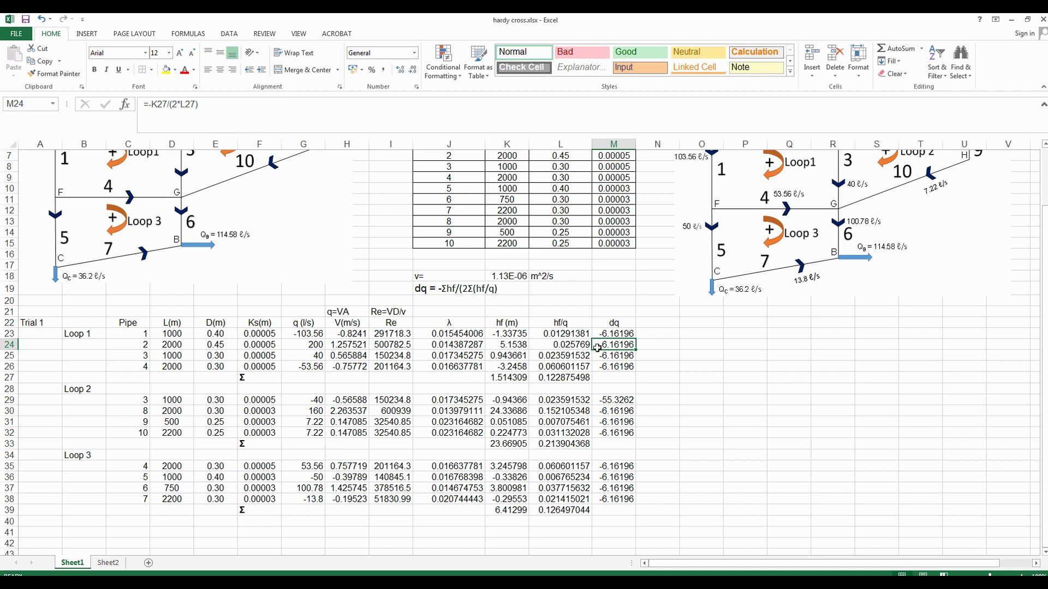
Copy M23:M26 into Loop 2 and Loop 3 dq cells, giving -55.3262 and -25.3484
drag(605, 334, 611, 365)
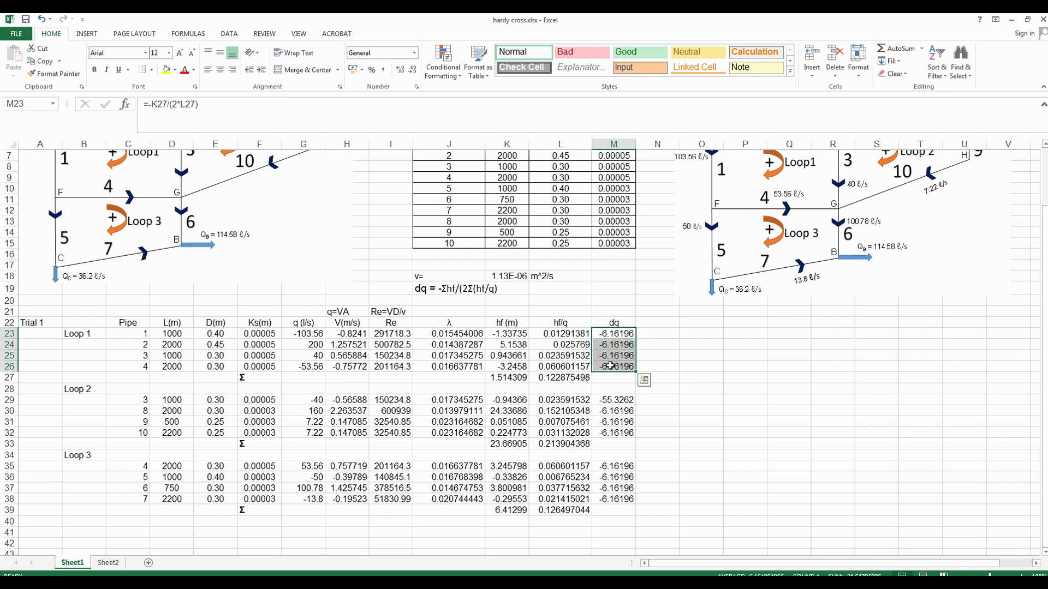
key(ctrl+c)
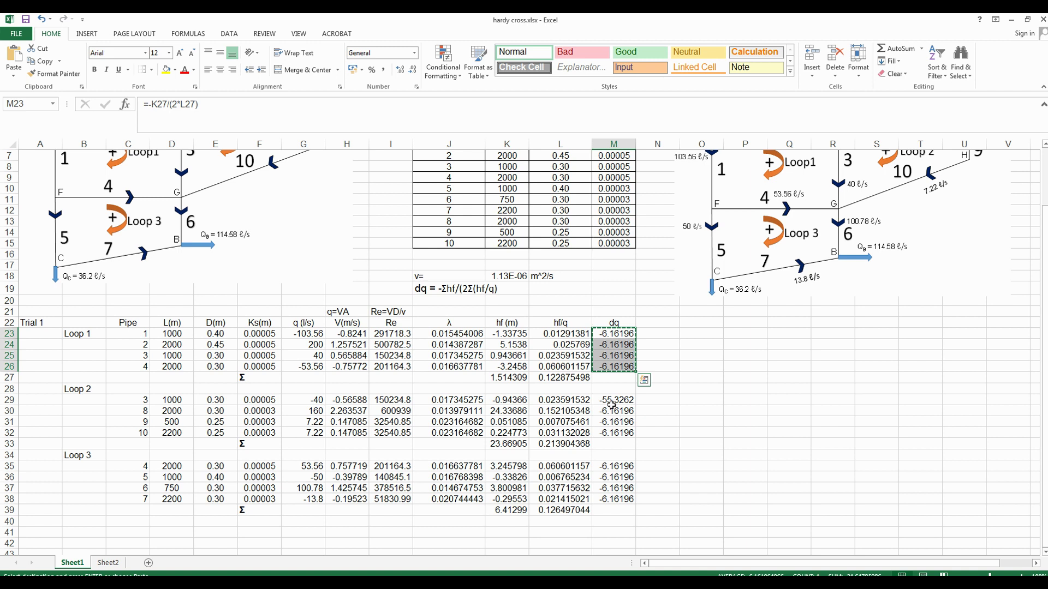
click(610, 401)
drag(610, 401, 612, 434)
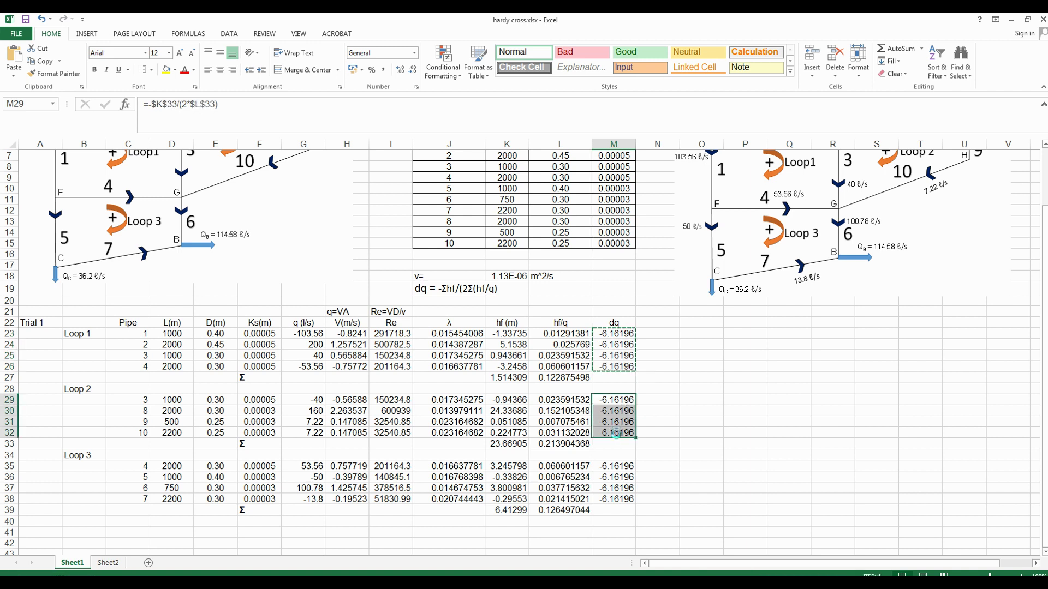
key(ctrl+v)
click(611, 467)
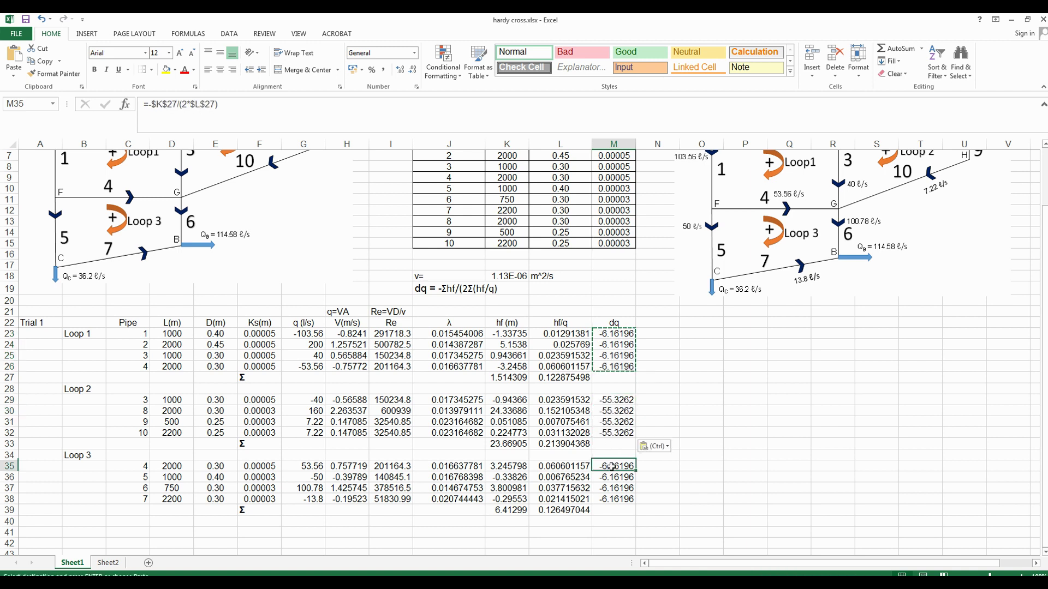
key(shift+Down)
key(shift+Down)
key(shift+Down)
key(ctrl+v)
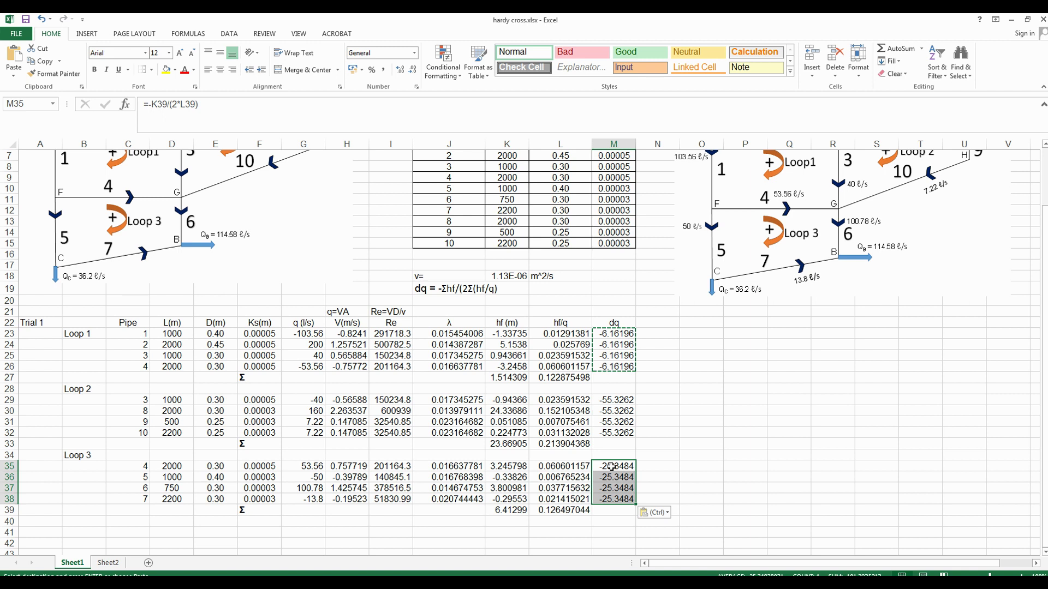
scroll(611, 466, up, 2)
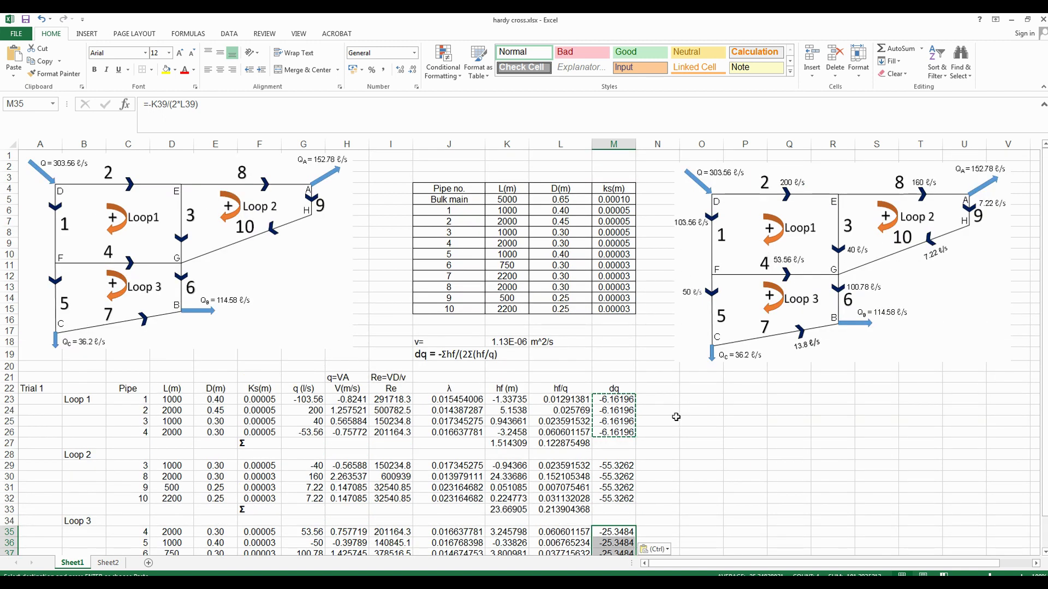
scroll(676, 416, down, 1)
scroll(692, 382, up, 1)
key(Escape)
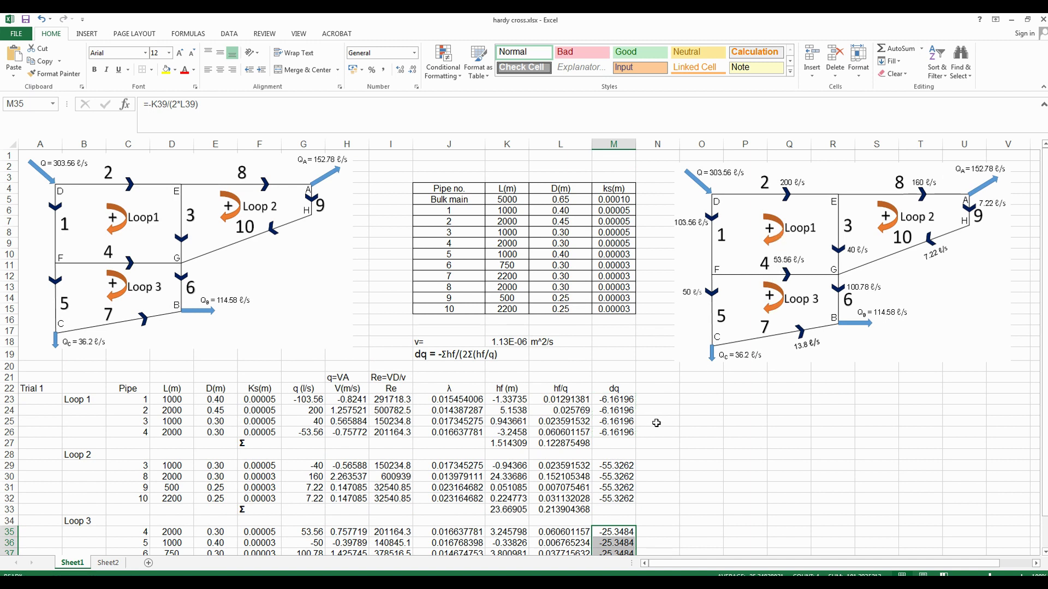
scroll(654, 453, down, 1)
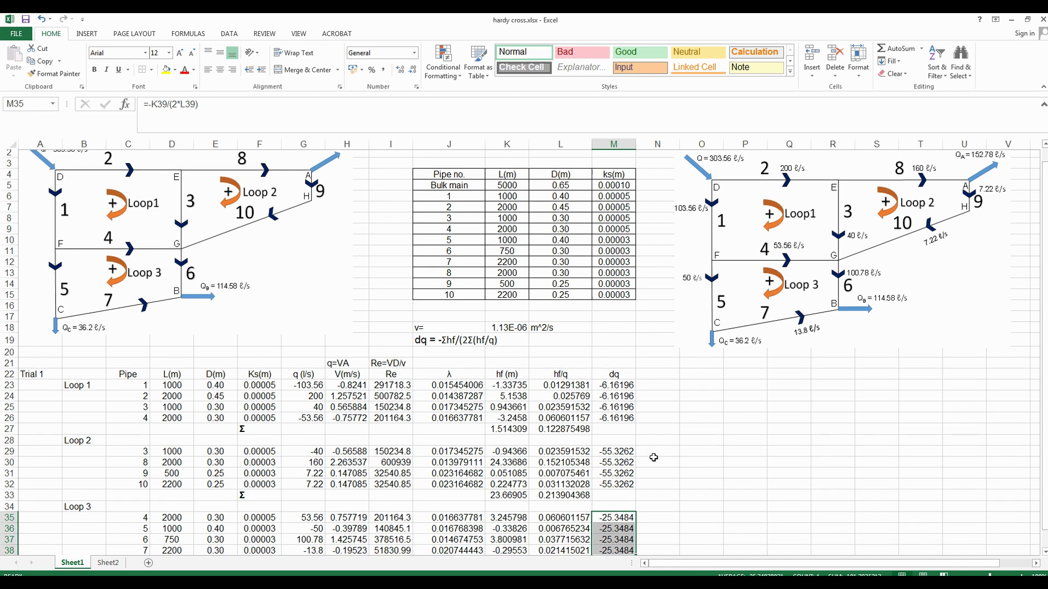
click(620, 521)
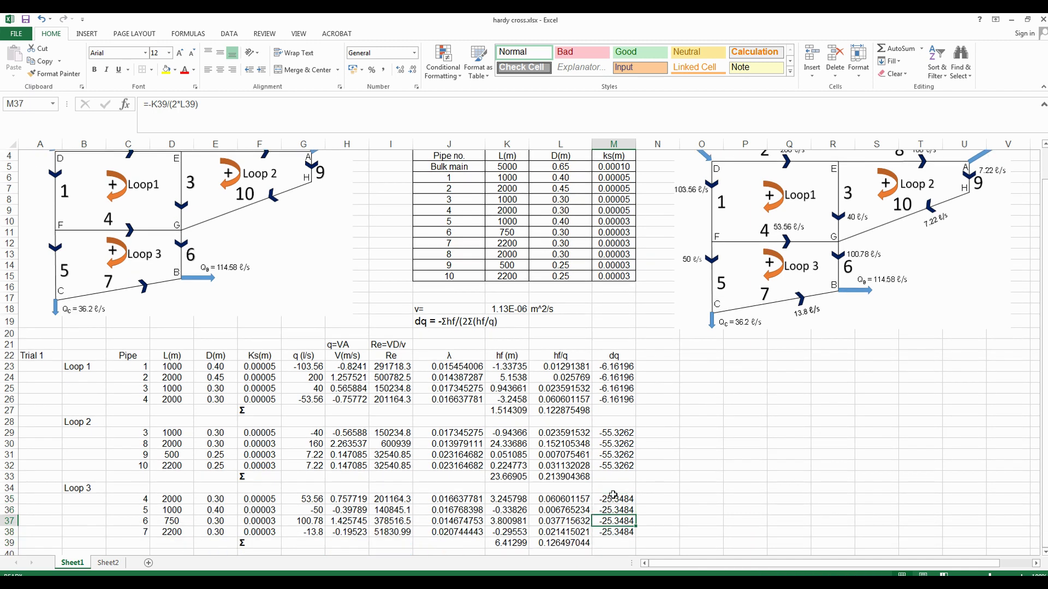
click(615, 389)
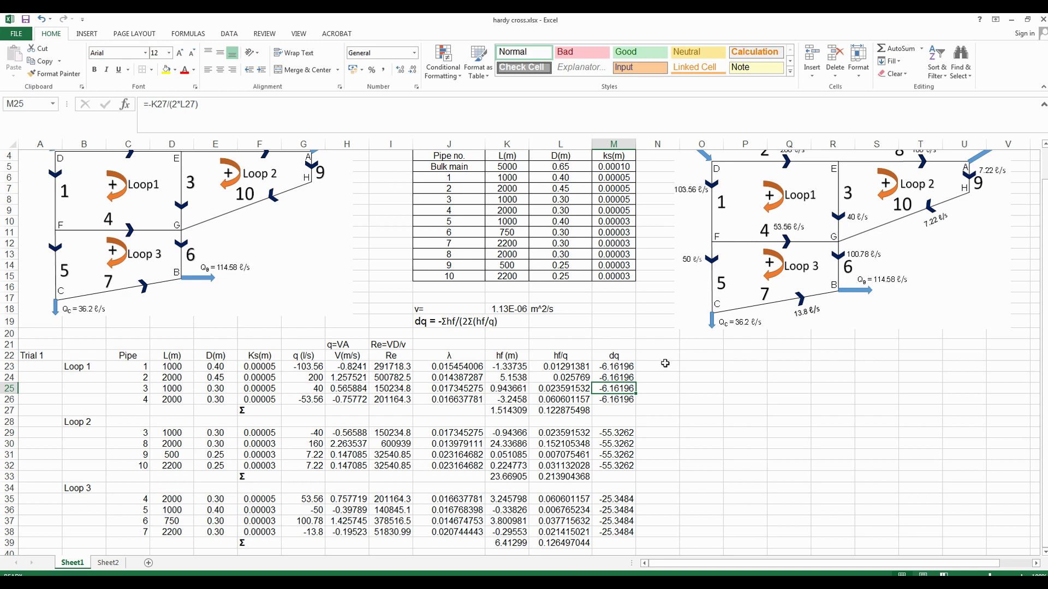
scroll(665, 363, up, 1)
Add the heading 'dq other' in N22
click(652, 388)
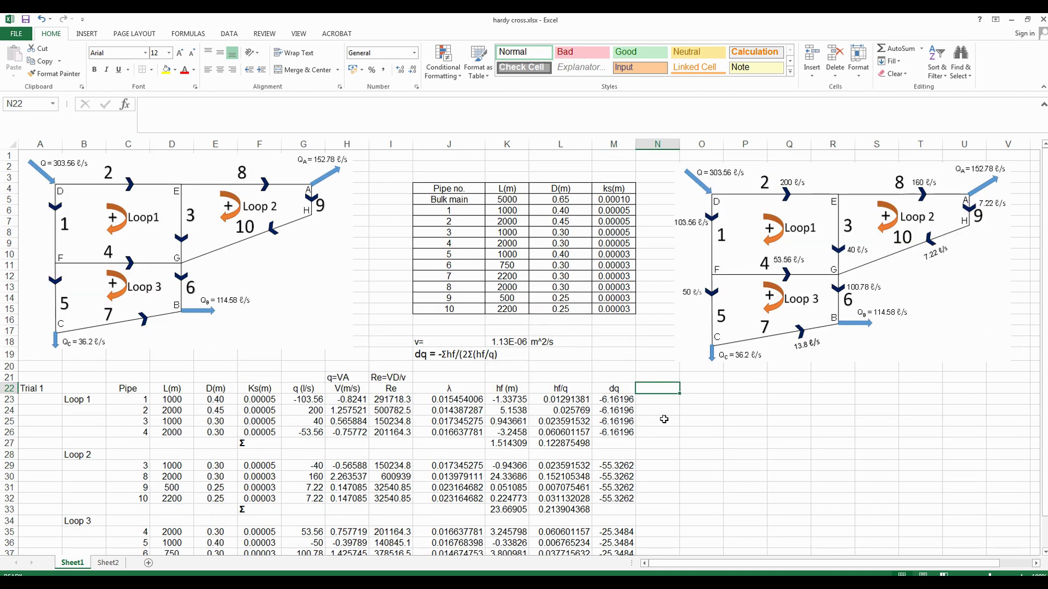
text(dq)
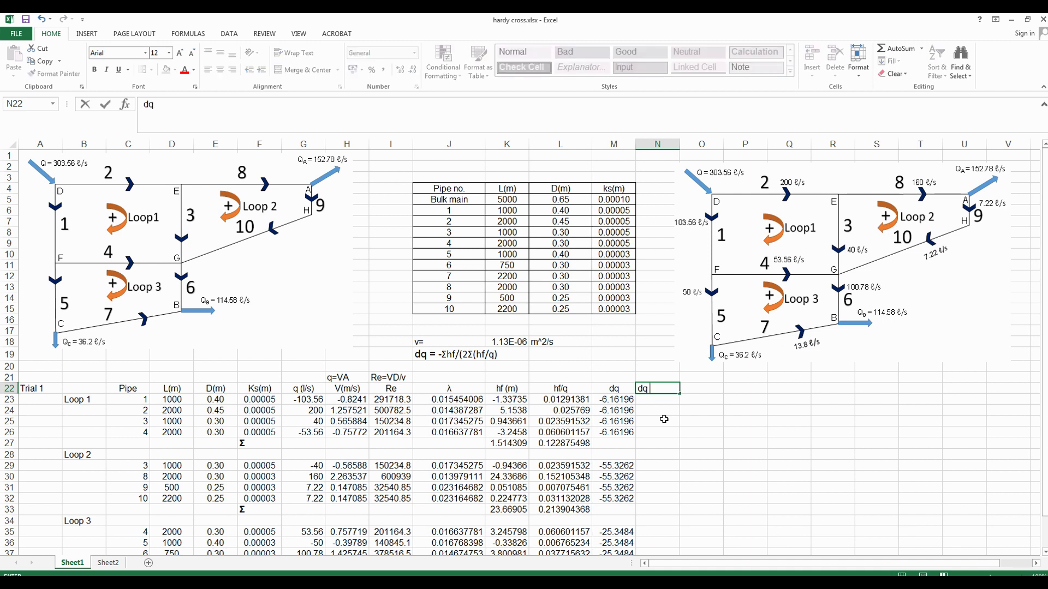
text( other)
key(Return)
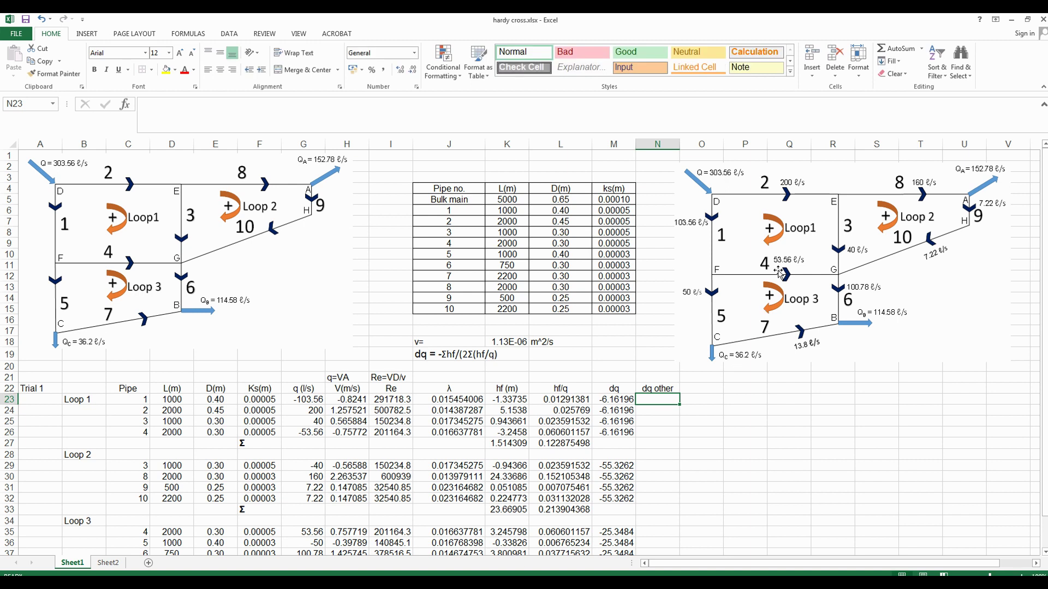
Link pipe 3's N25 to Loop 2's dq with =M29
click(649, 423)
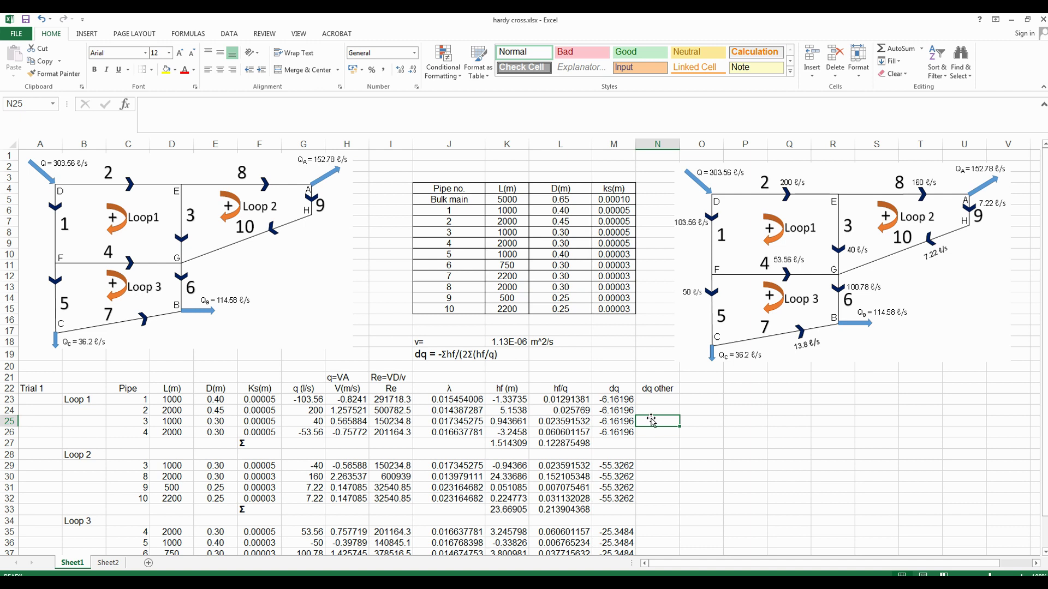
text(=)
scroll(660, 431, down, 1)
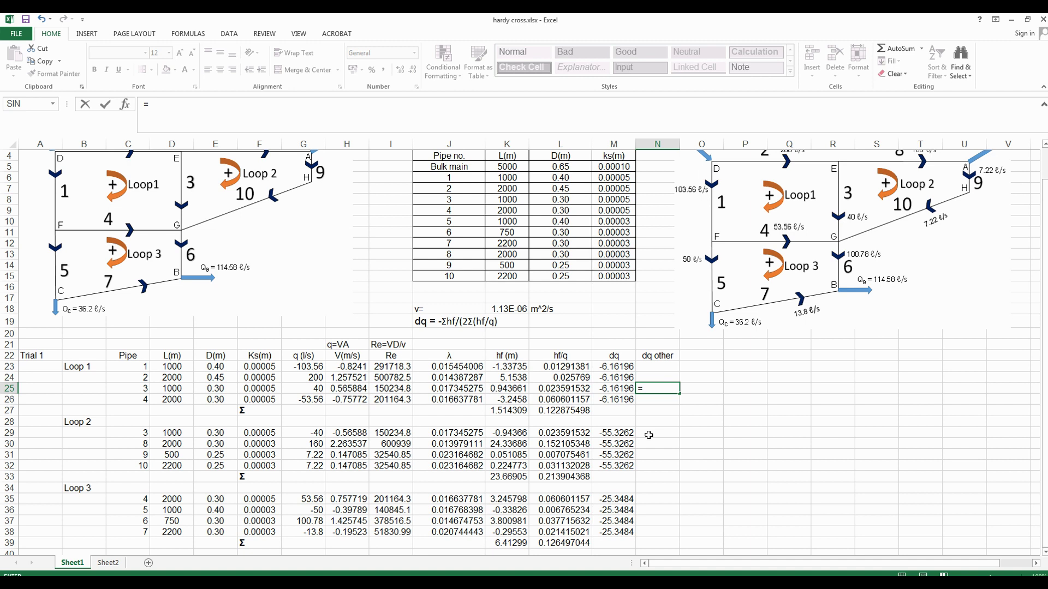
click(649, 435)
key(Return)
click(654, 388)
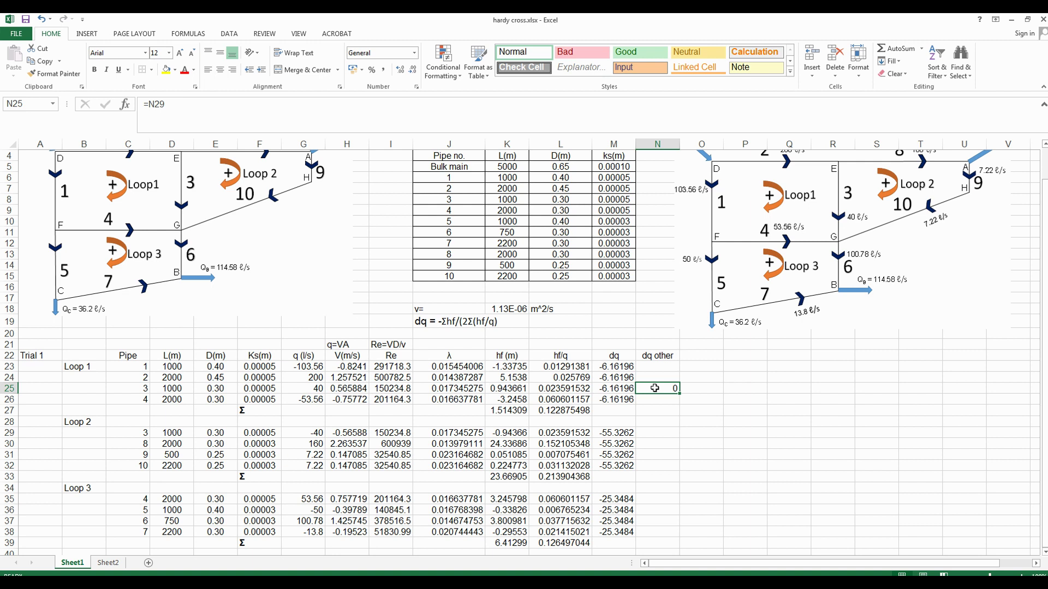
click(250, 122)
key(BackSpace)
key(BackSpace)
key(BackSpace)
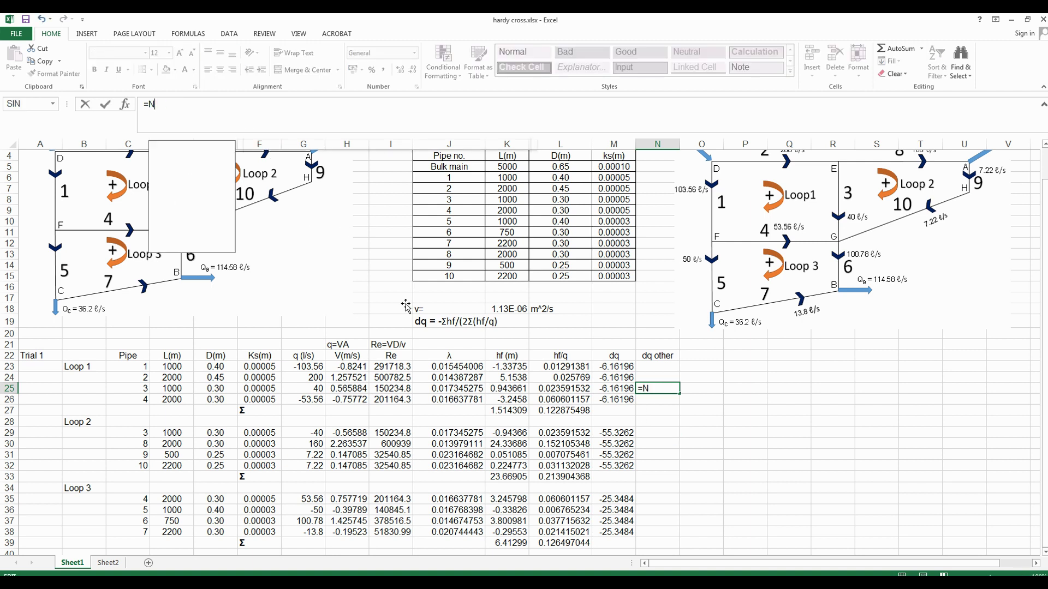
click(620, 433)
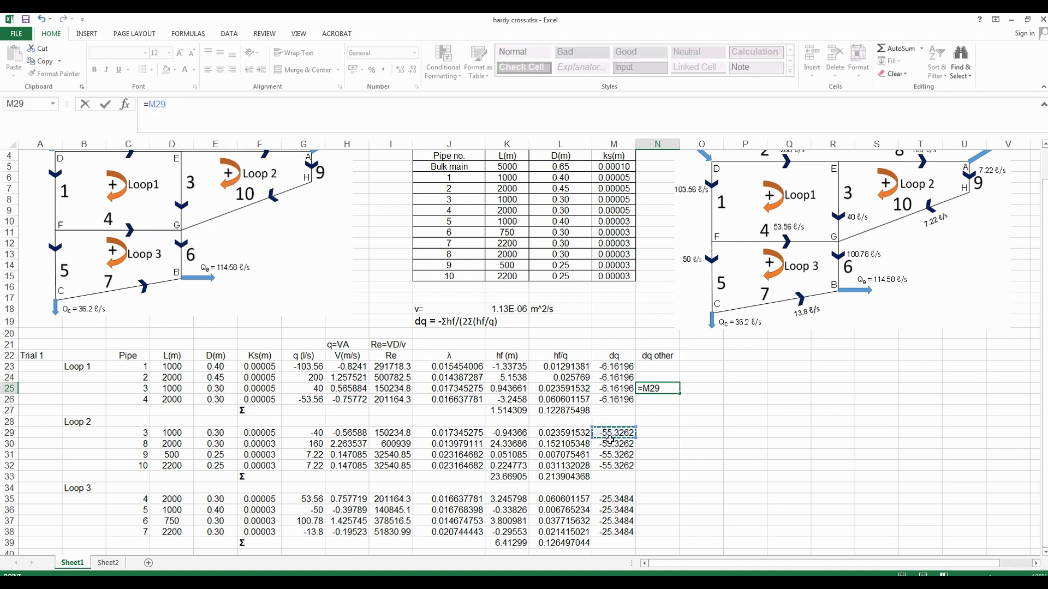
key(Return)
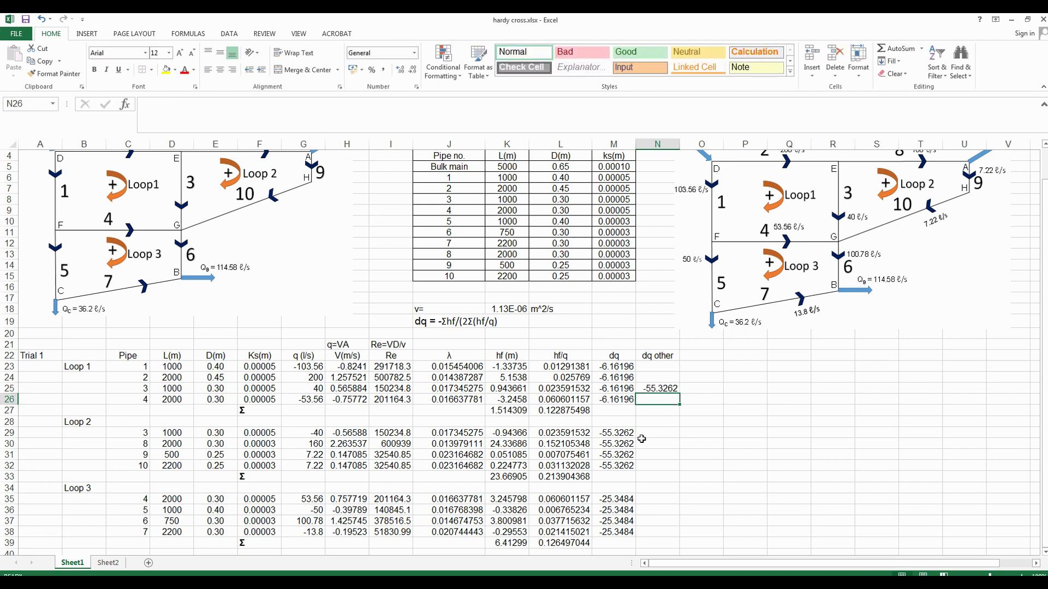
Link N26 to =M35, N29 to =M25 and N35 to =M26
text(=)
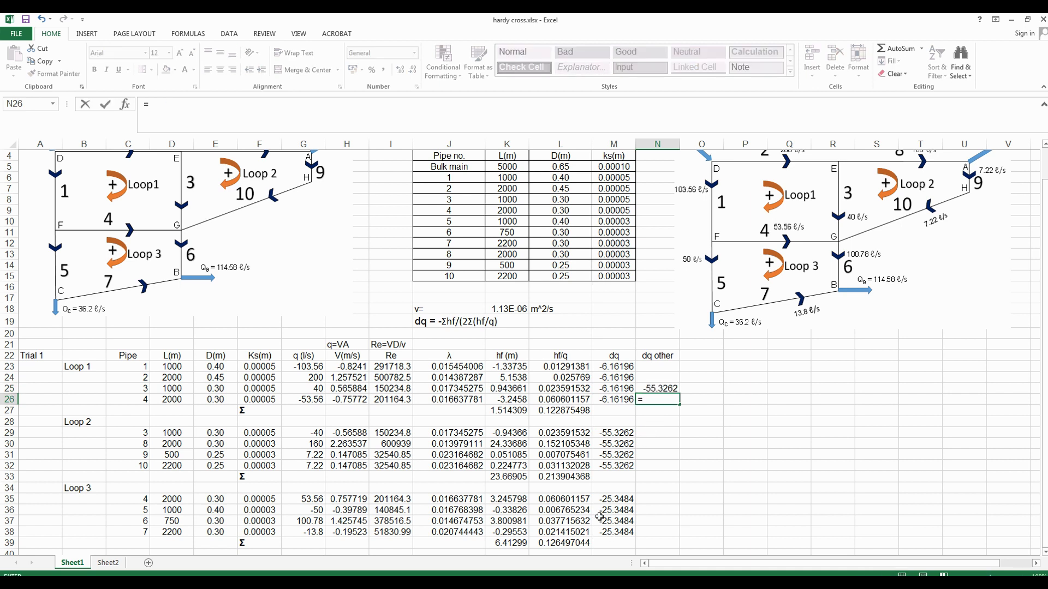
click(616, 502)
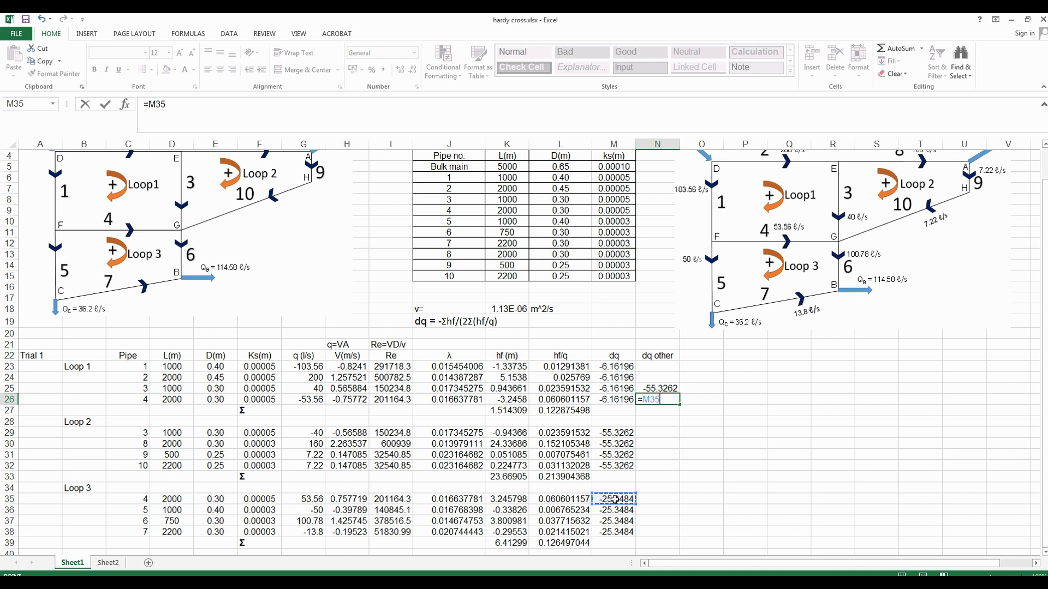
key(Return)
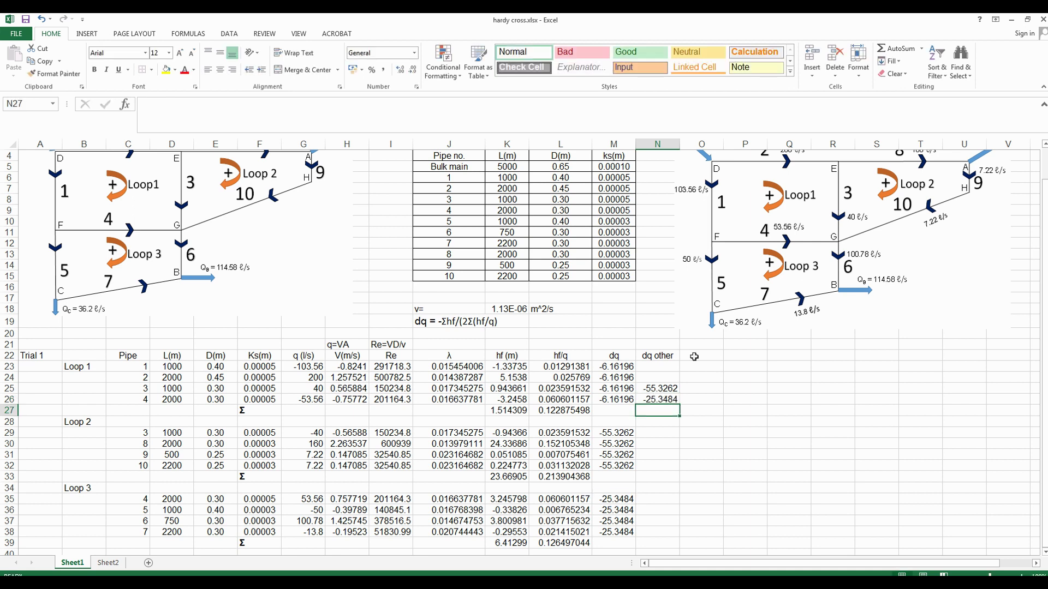
click(647, 436)
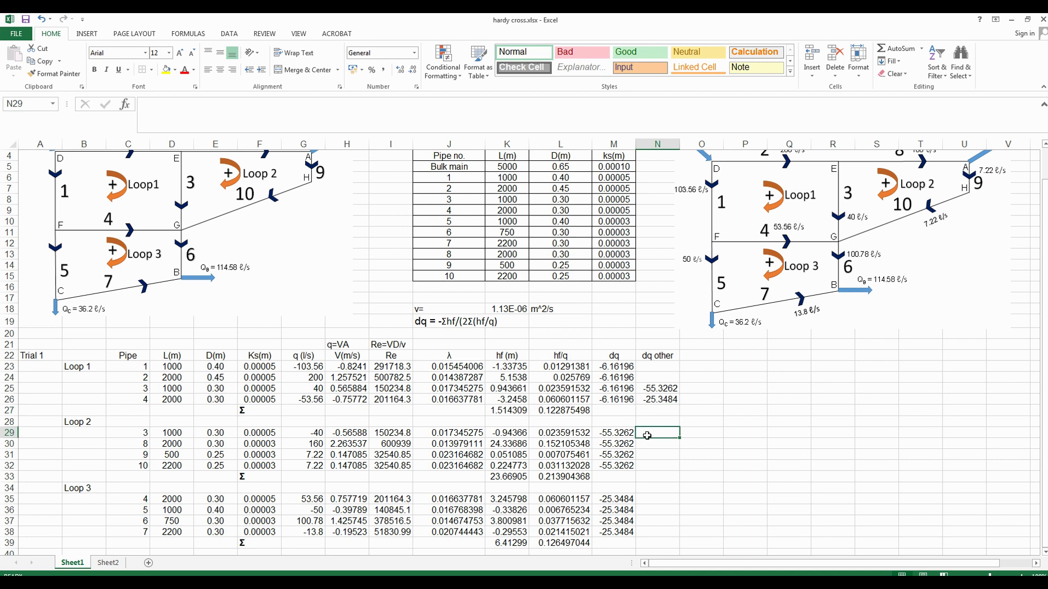
text(=)
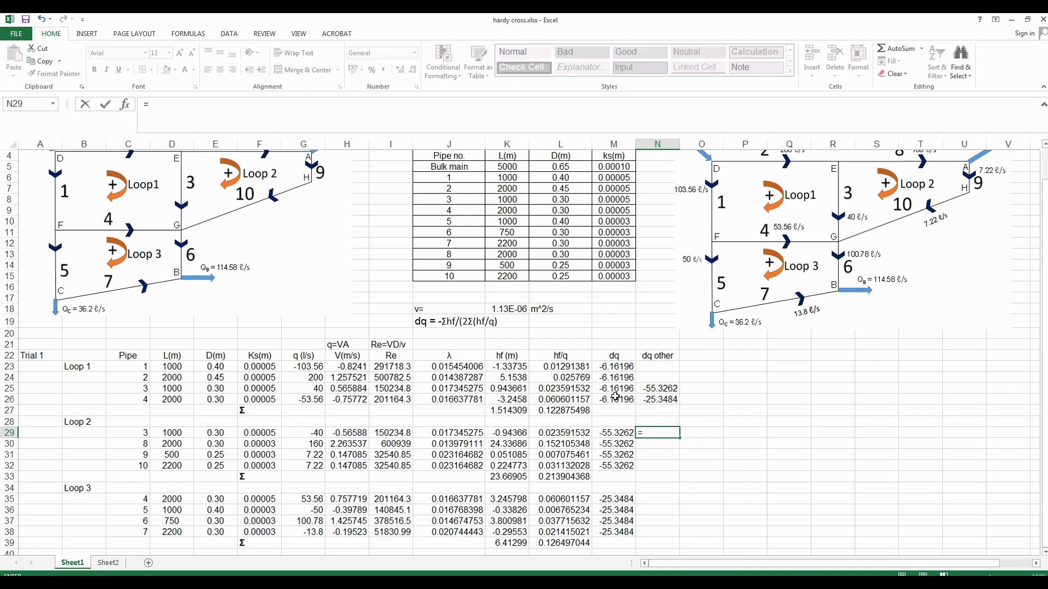
click(615, 388)
key(Return)
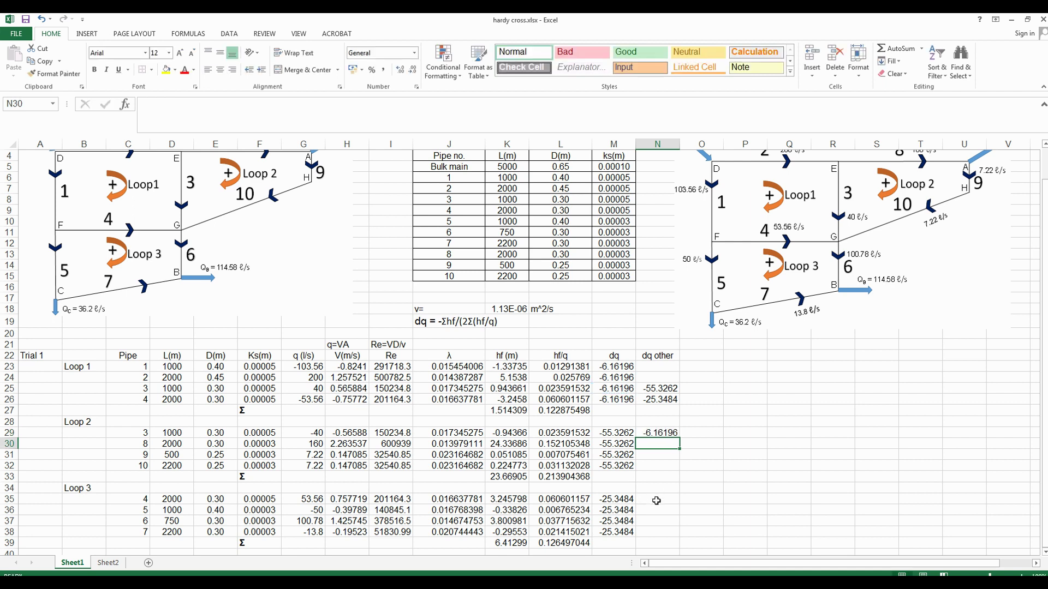
click(656, 501)
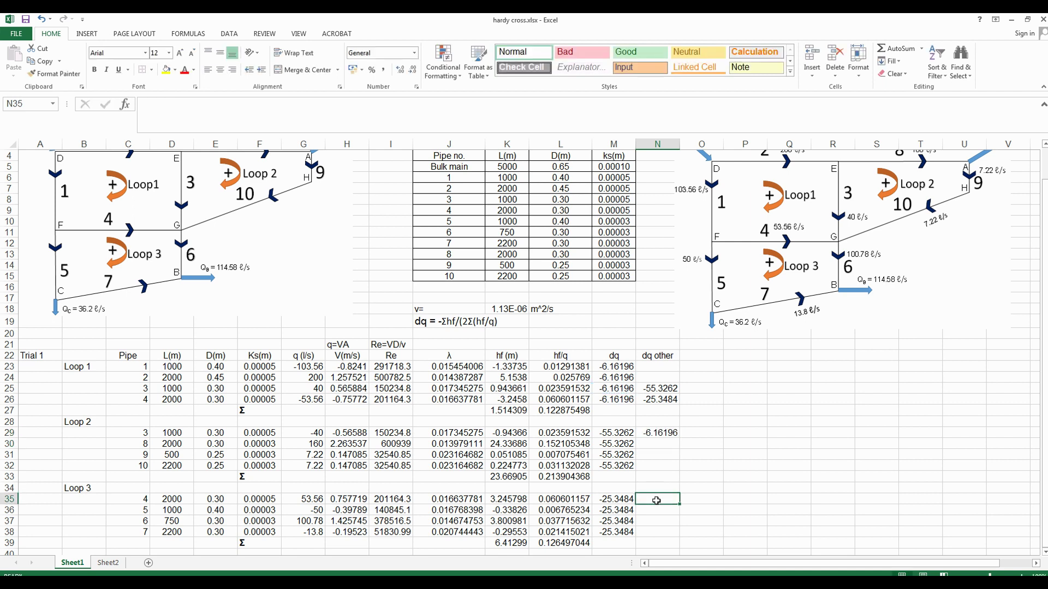
double_click(657, 501)
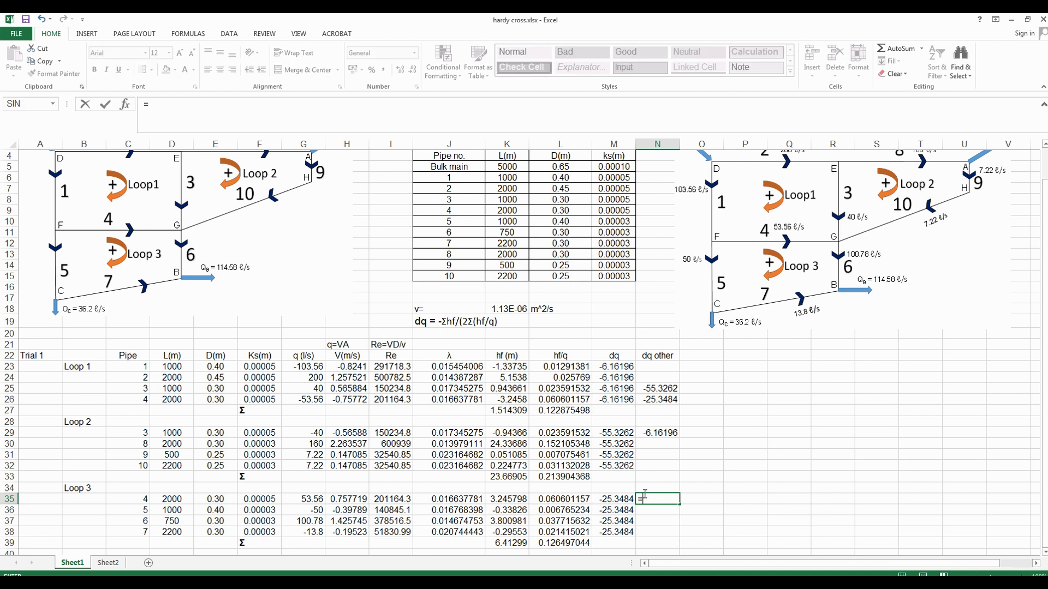
click(611, 402)
key(Return)
Add the heading 'dq effective' in O22 and enter =M23-N23 in O23
click(689, 358)
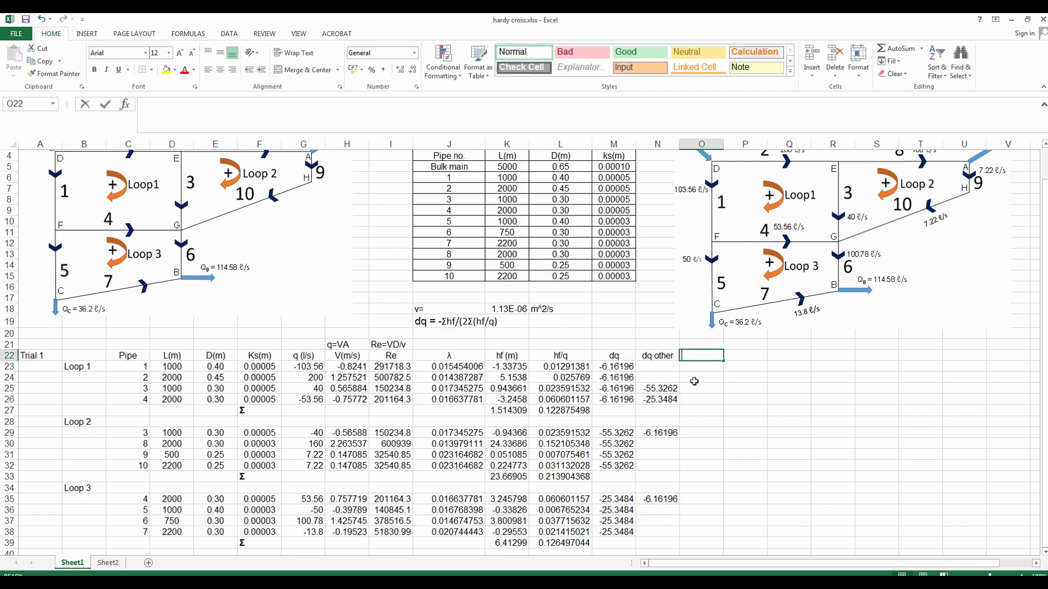
text(dq effective)
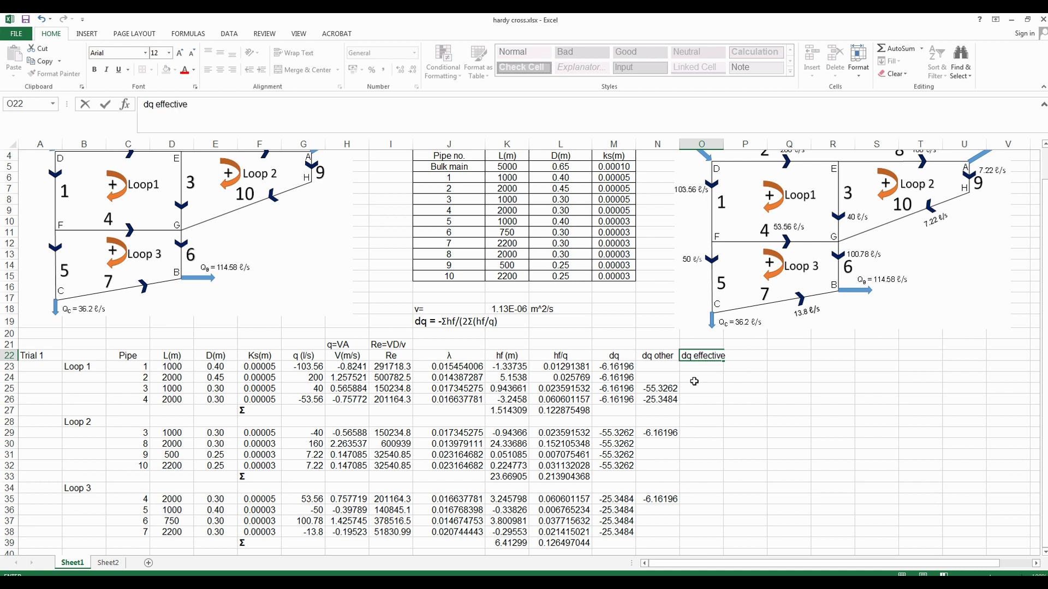
key(Return)
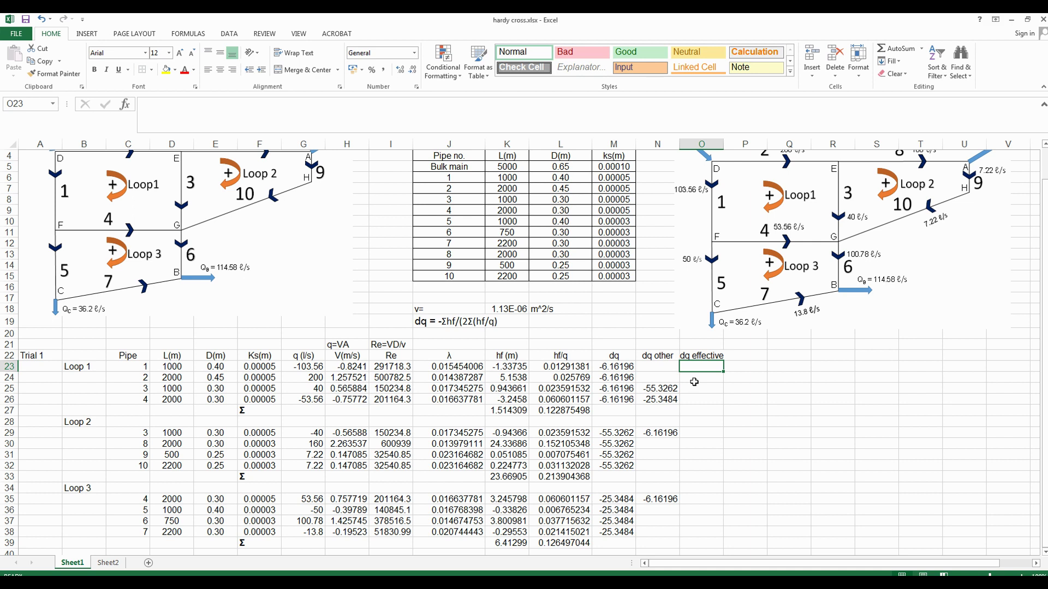
text(=)
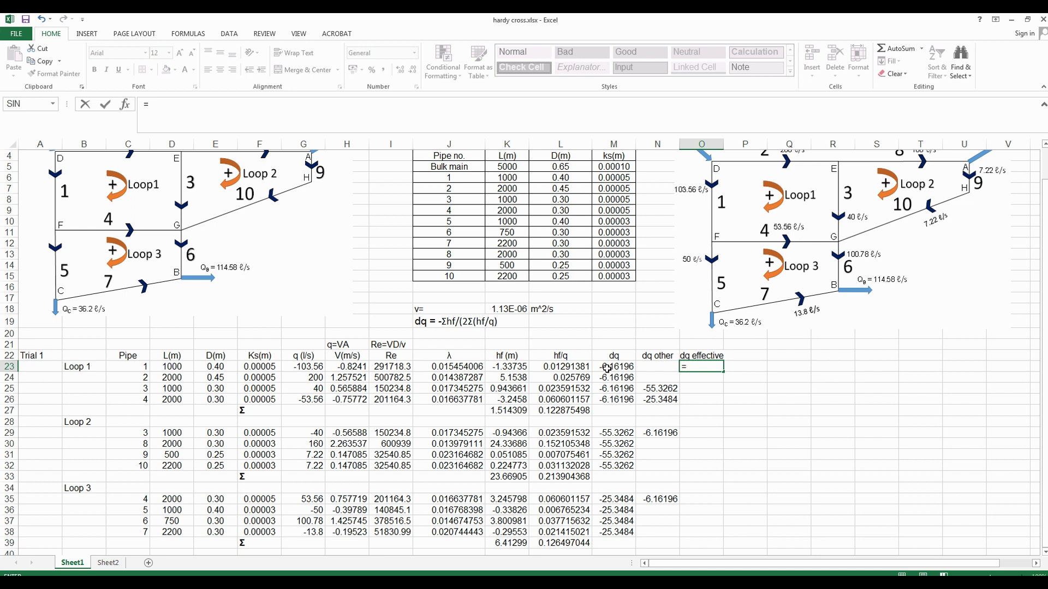
click(608, 369)
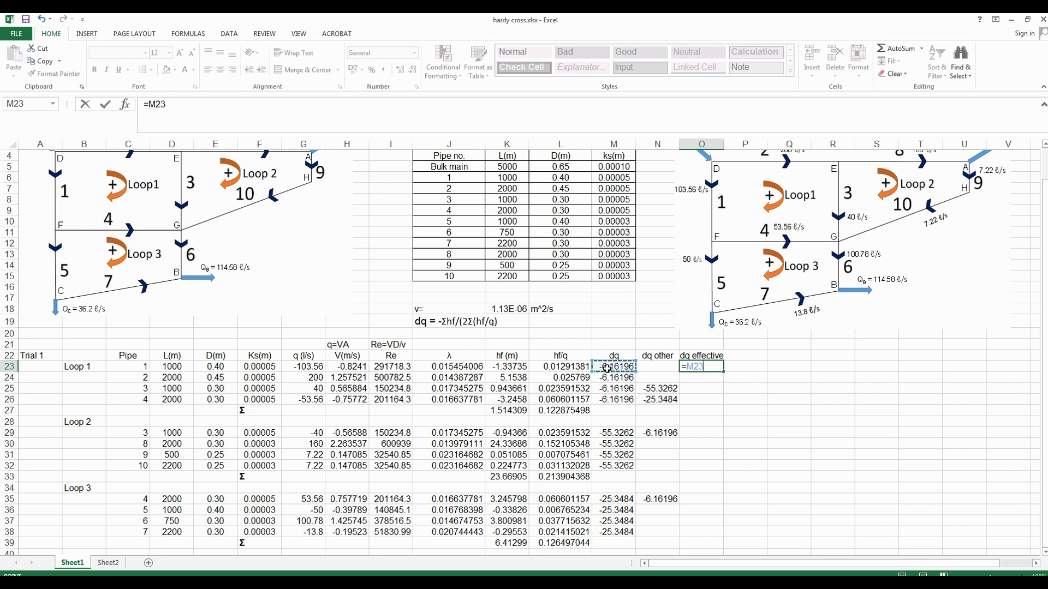
text(-)
click(659, 369)
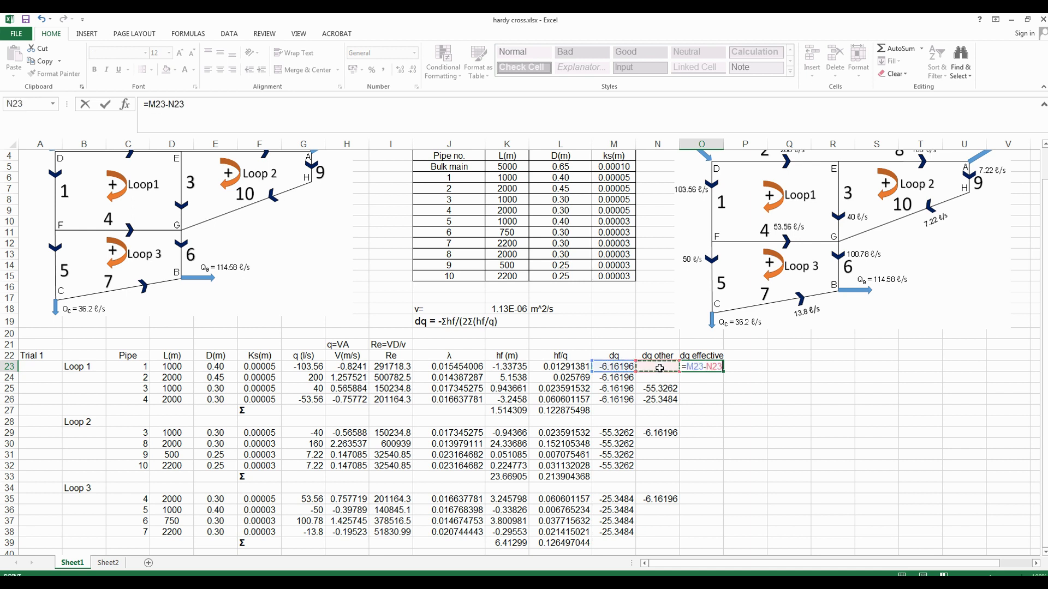
key(Return)
key(Up)
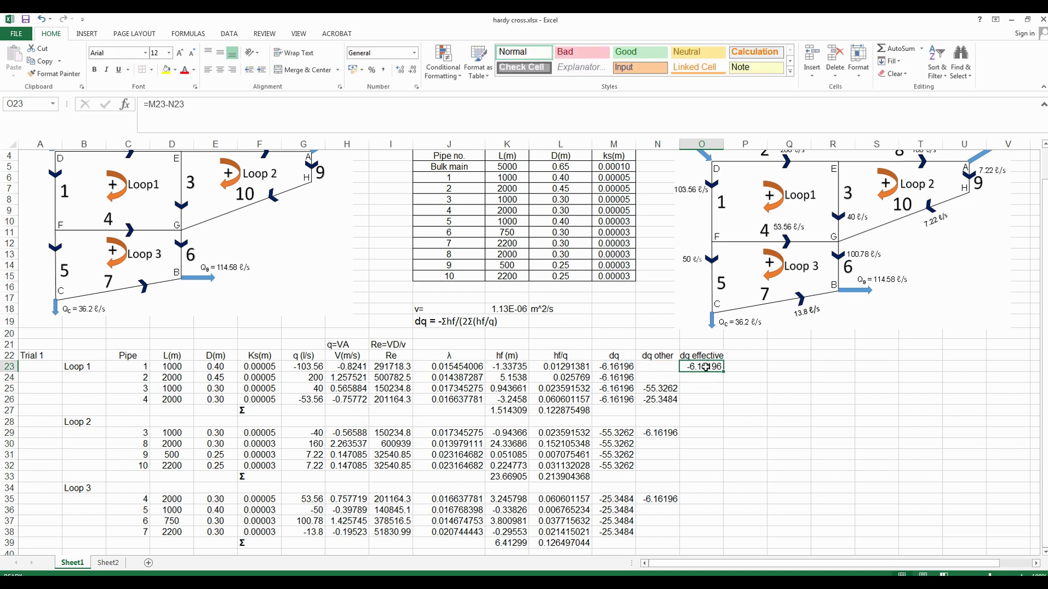
Fill the dq effective formula down to O38, then clear O27, O28, O33 and O34
drag(725, 373, 713, 540)
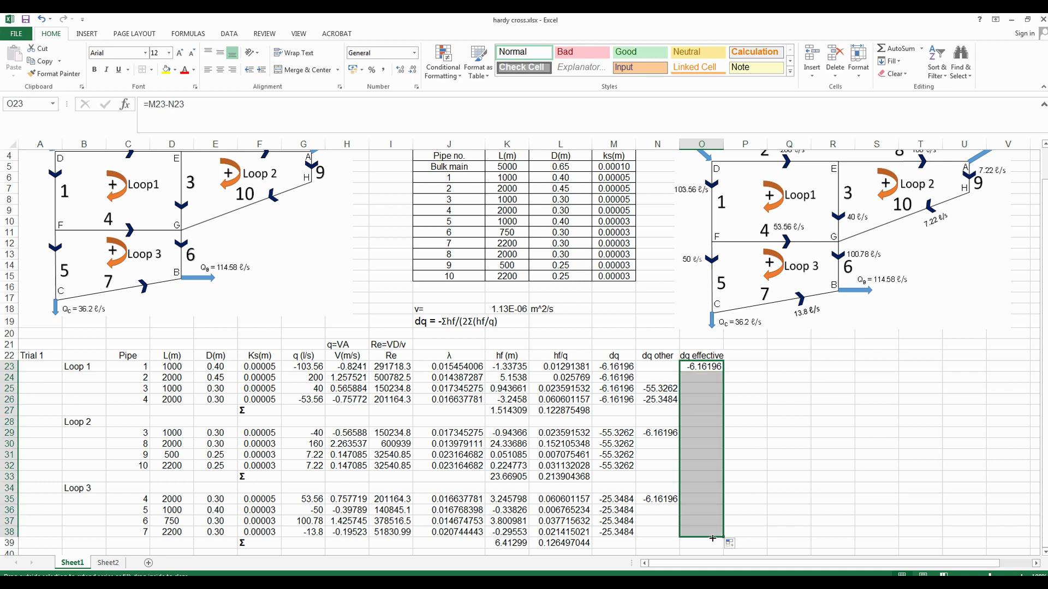
click(705, 411)
key(Delete)
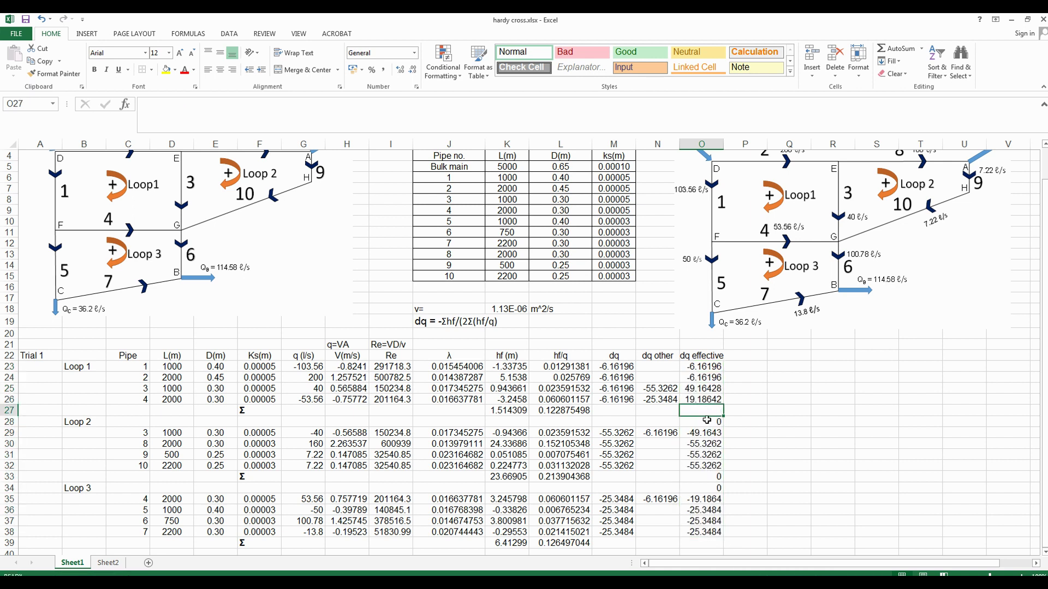
click(708, 426)
key(Delete)
click(712, 477)
key(Delete)
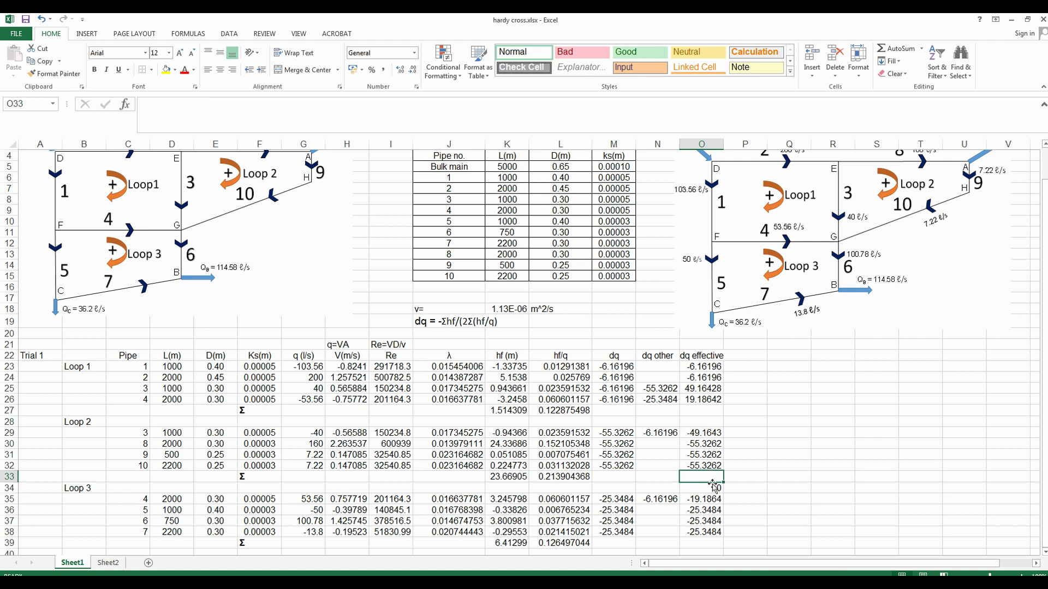
click(712, 487)
key(Delete)
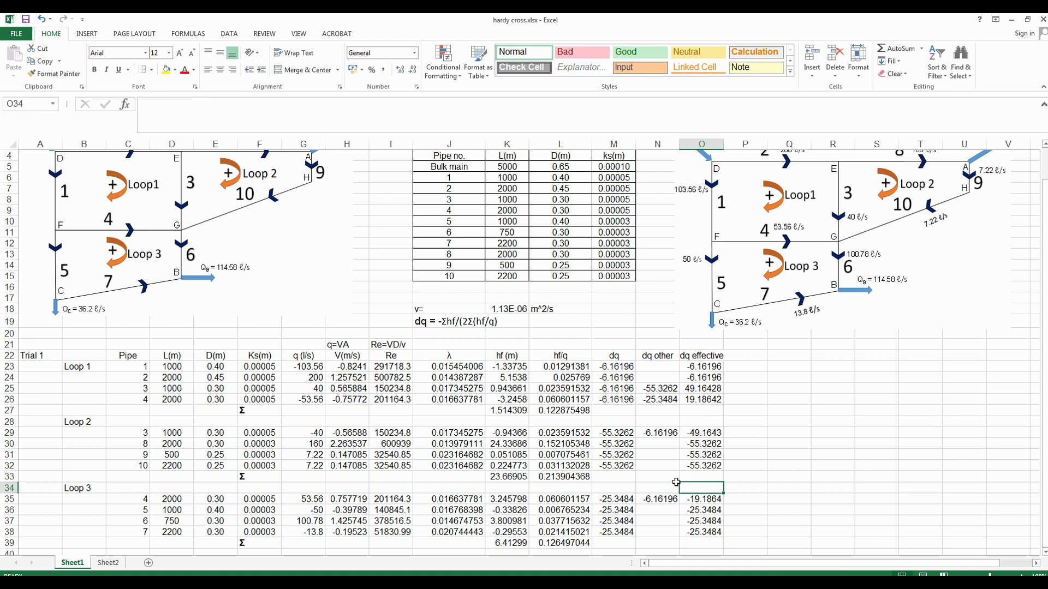
click(700, 500)
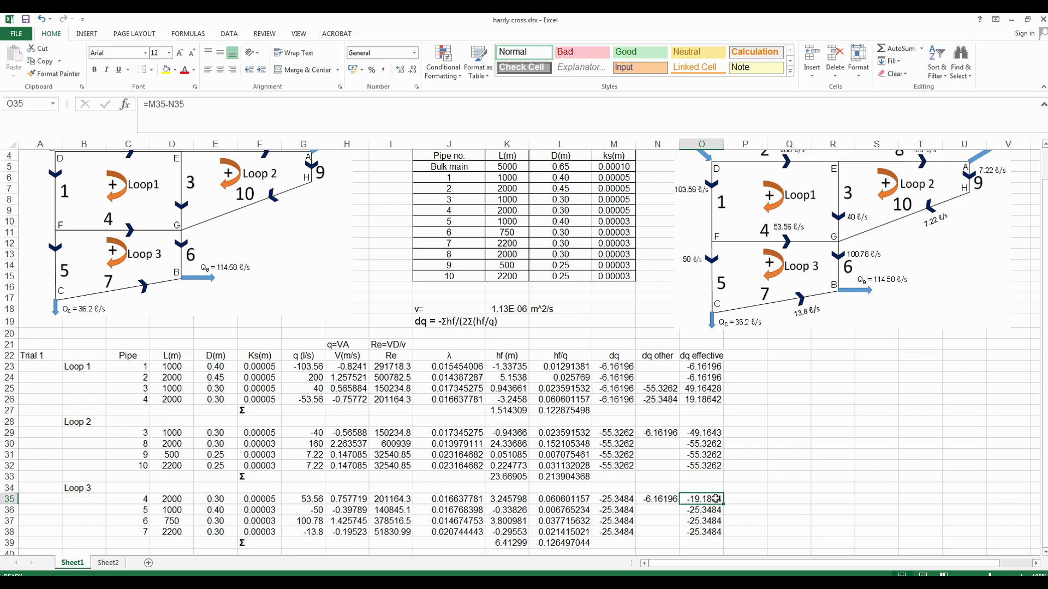
click(703, 401)
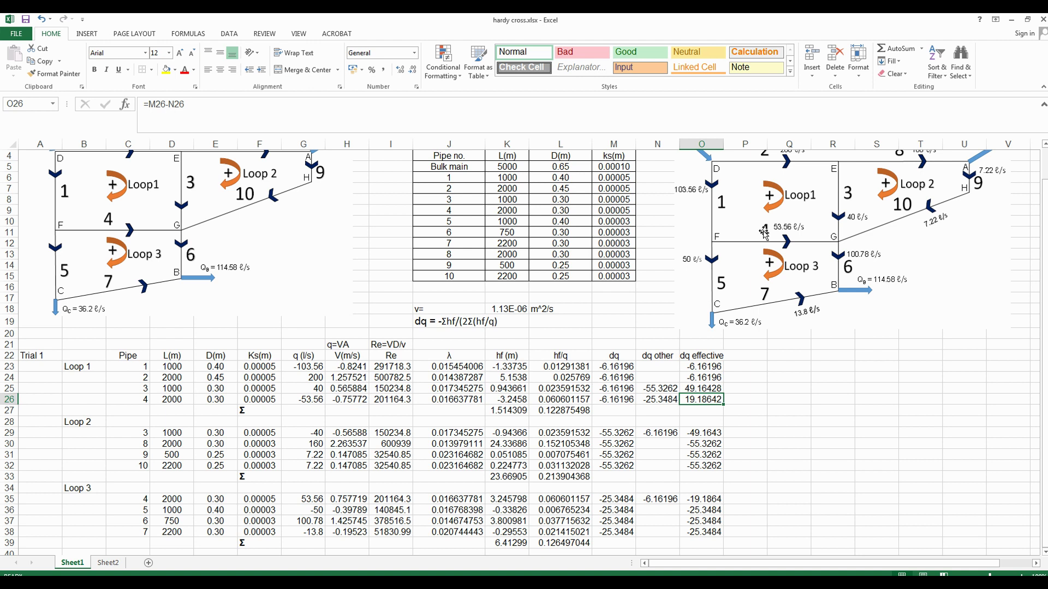
scroll(729, 336, down, 1)
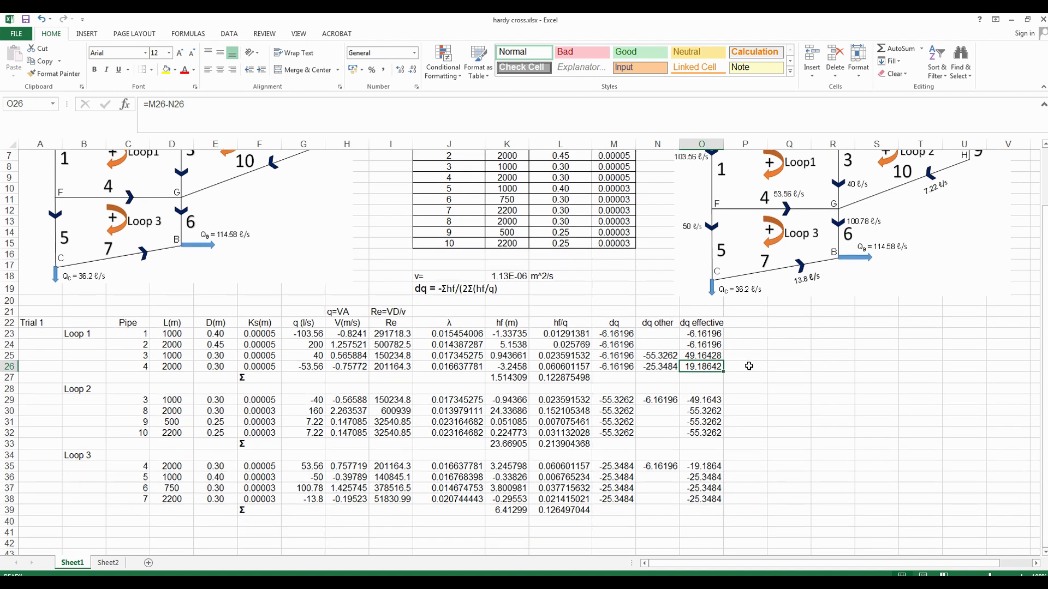
click(751, 324)
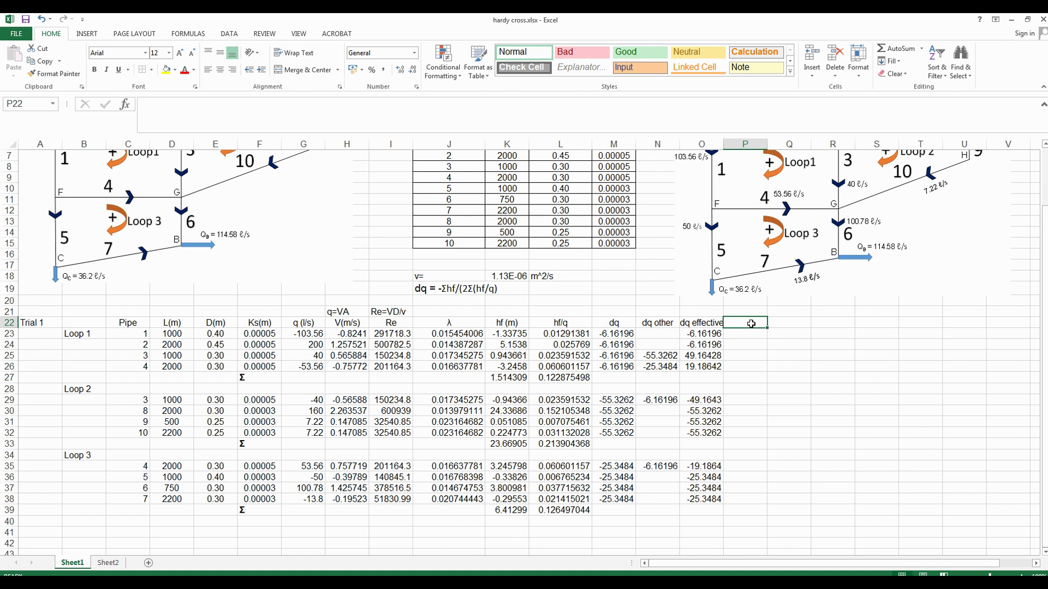
Head column P 'new q' and enter =G23+O23 for pipe 1's new flow
text(new q)
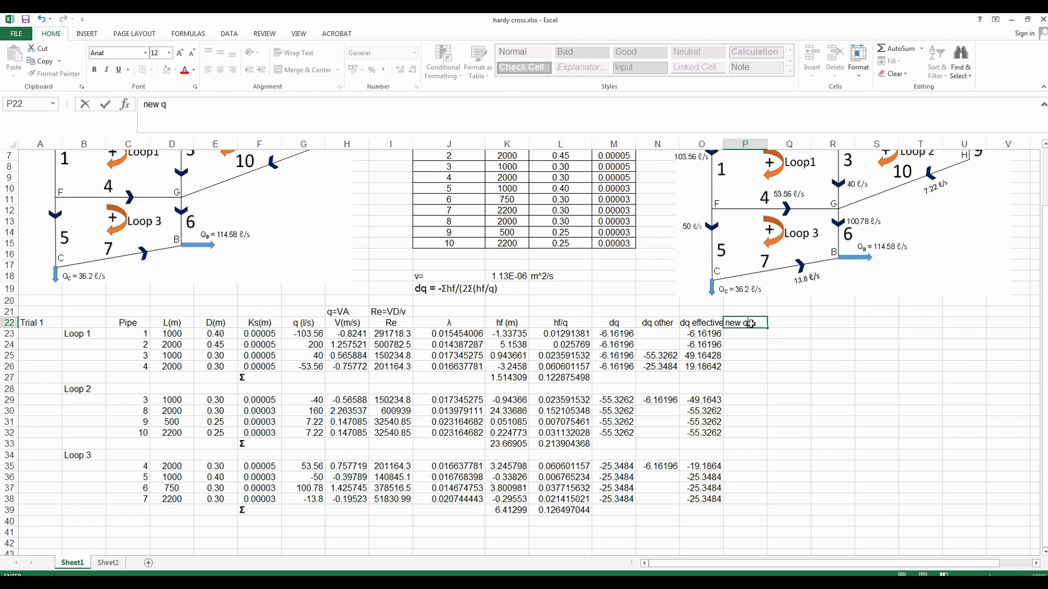
key(Tab)
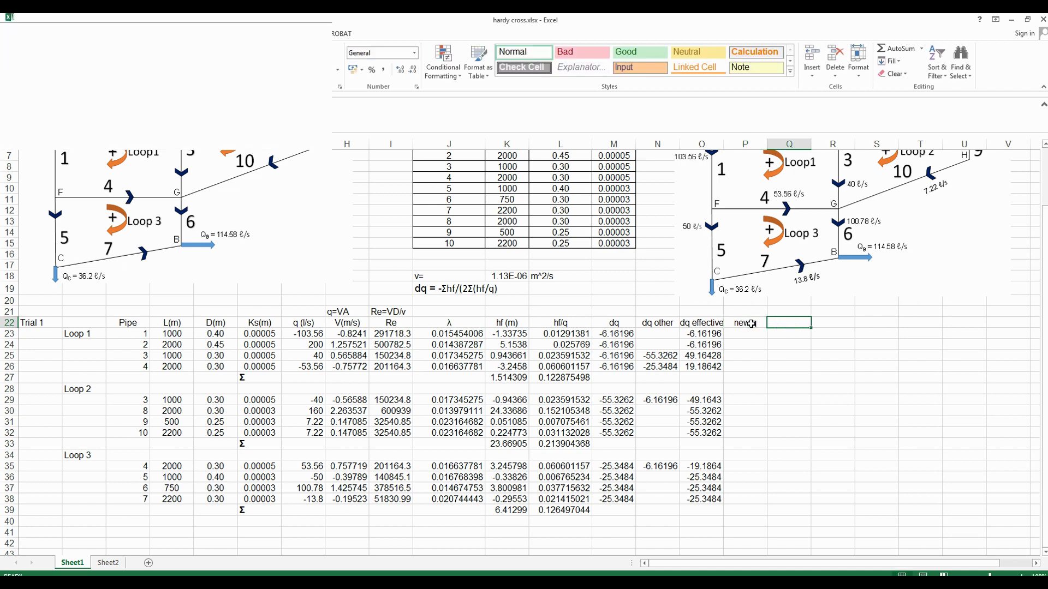
key(Return)
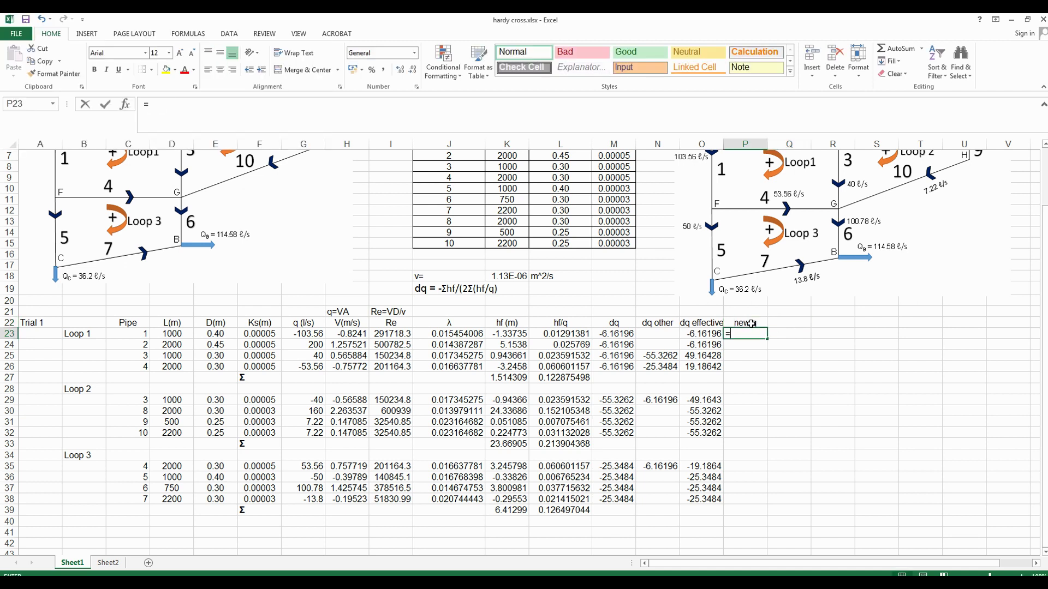
text(=)
click(305, 337)
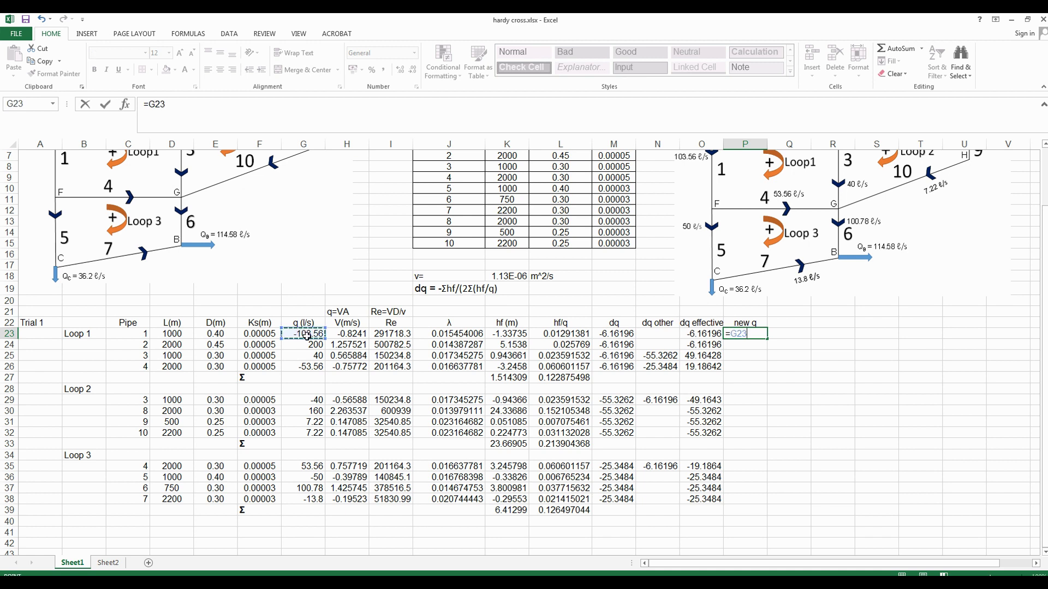
text(+)
click(698, 335)
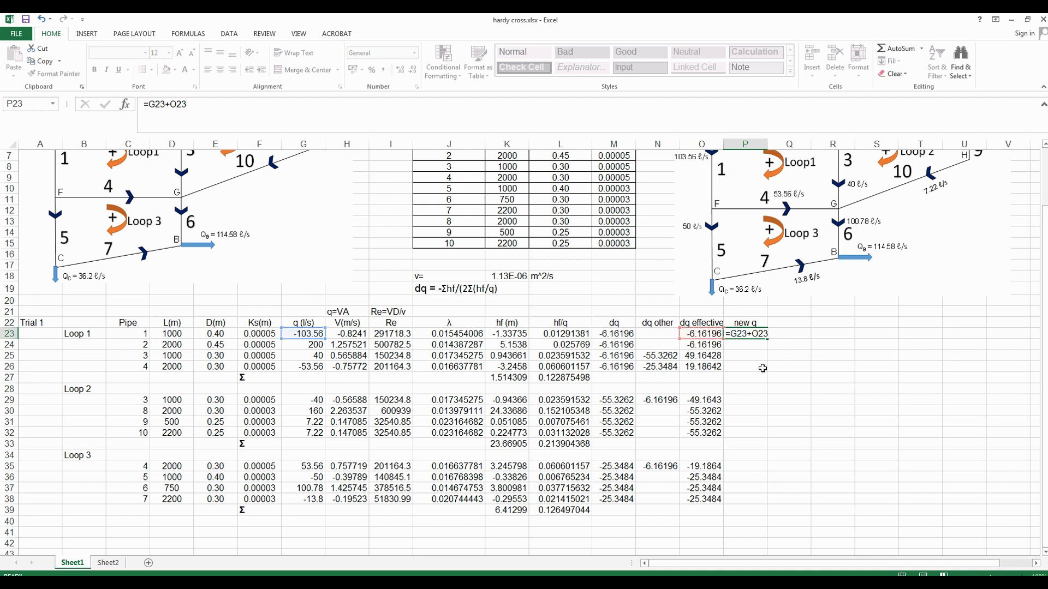
key(ctrl+Return)
Fill the new q formula down to P38 and clear P27, P28, P33 and P34
drag(767, 339, 737, 499)
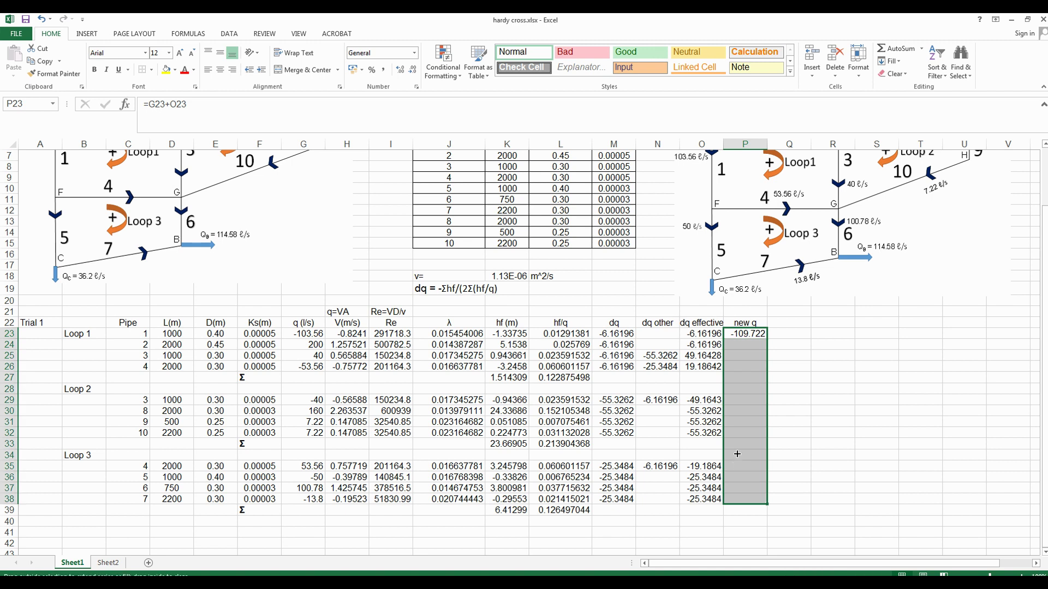
click(738, 455)
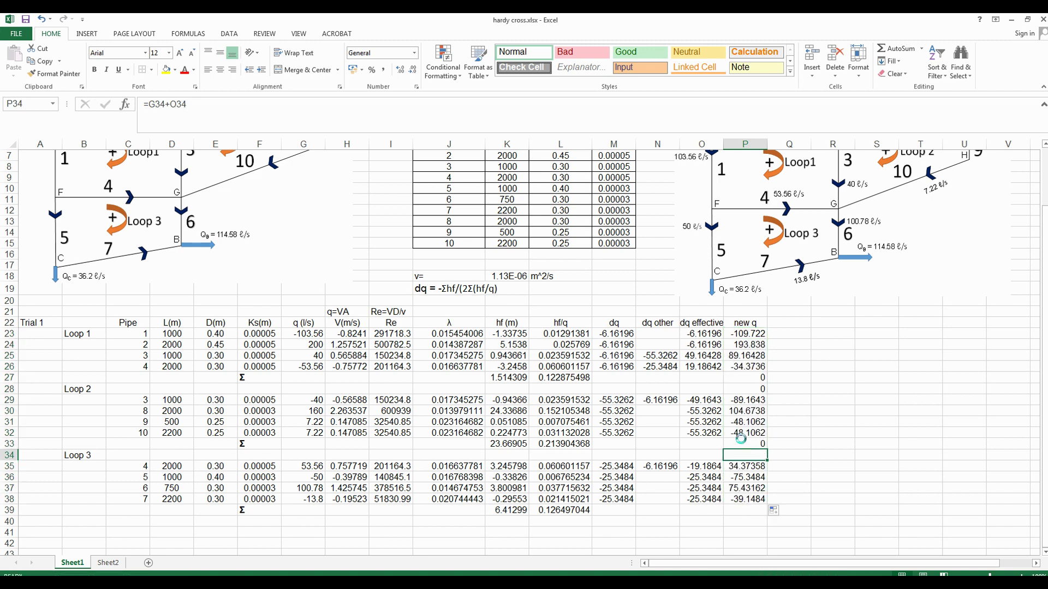
click(741, 443)
key(Delete)
click(748, 389)
key(Delete)
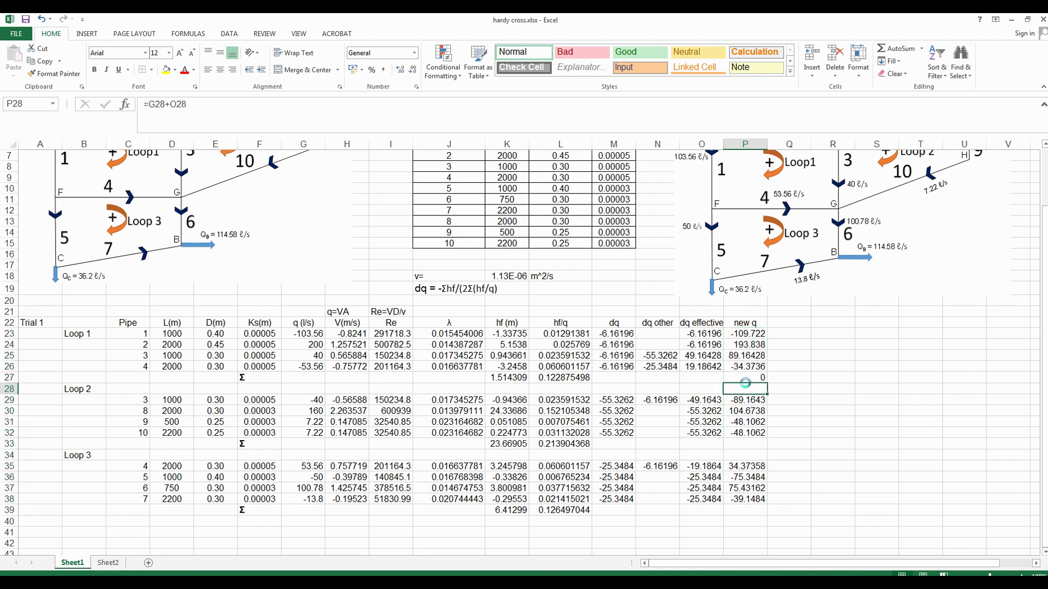
click(746, 378)
key(Delete)
Complete the column heading as 'new q (l/s)'
key(Up)
key(Up)
key(Up)
key(Up)
key(Up)
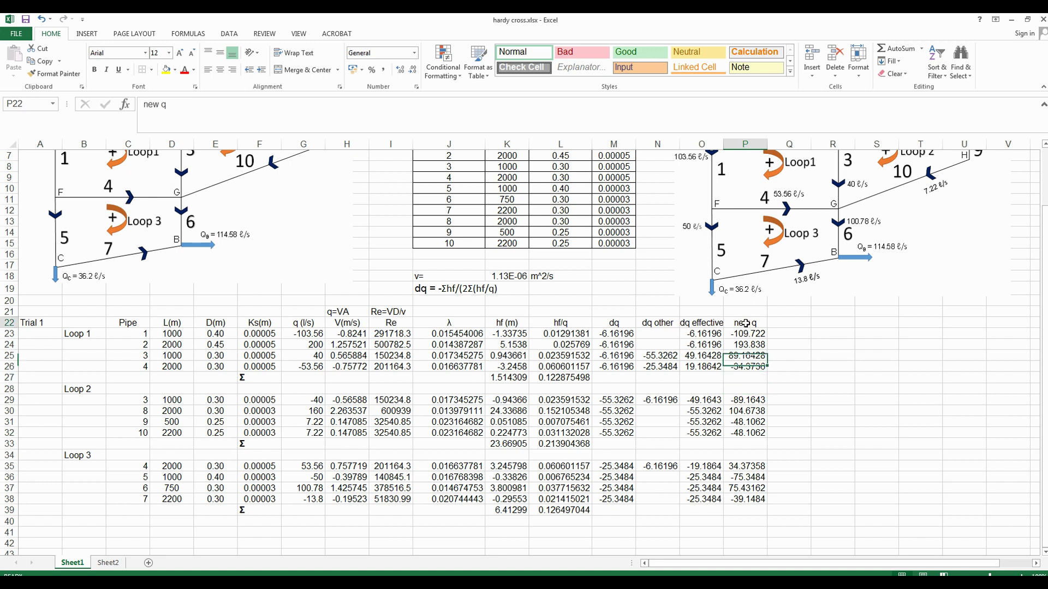
click(362, 112)
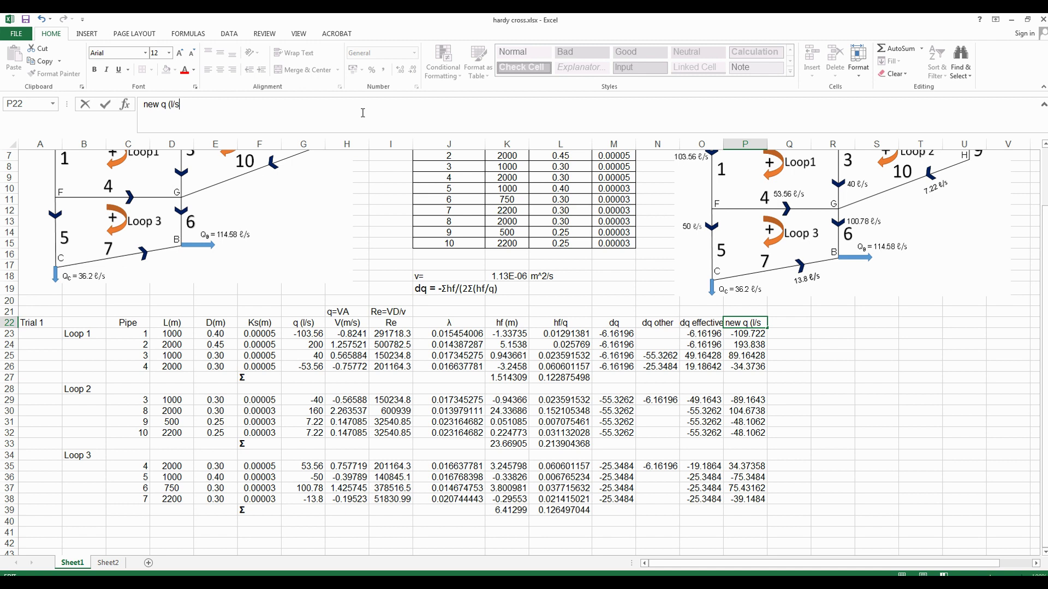
key(Escape)
key(Down)
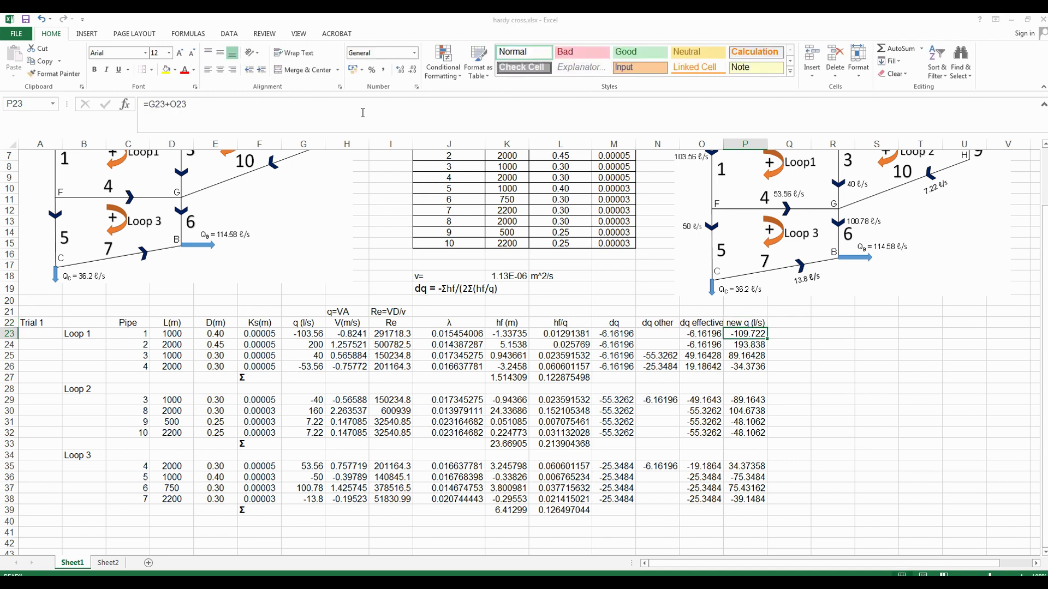
scroll(352, 365, down, 1)
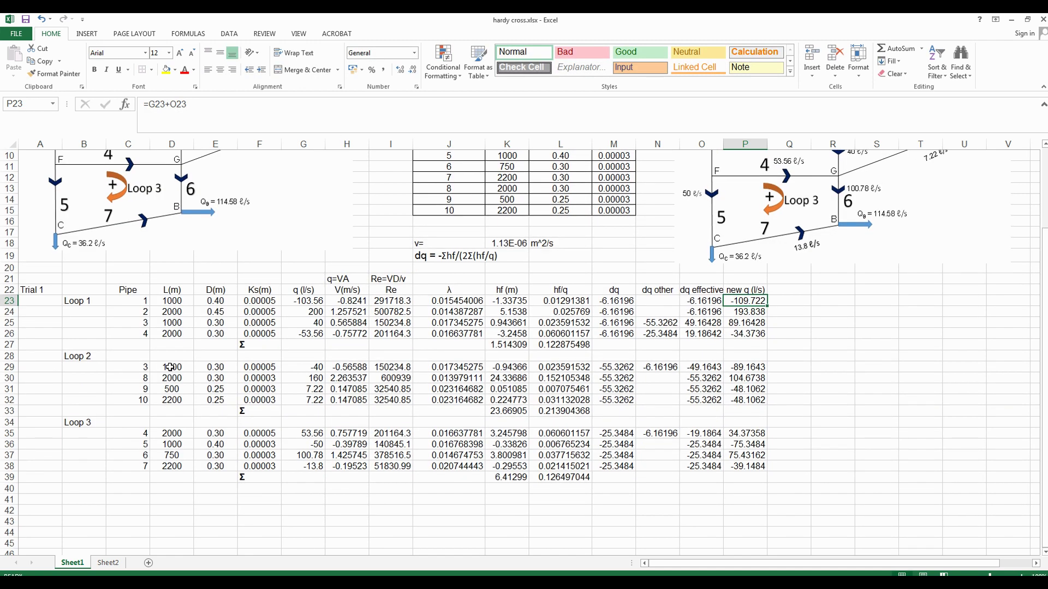
scroll(98, 343, down, 1)
Select A22:P39 and give the Trial 1 table a thick box border
mouse_move(26, 258)
mouse_down()
mouse_move(164, 313)
mouse_move(627, 452)
mouse_move(739, 444)
mouse_move(754, 458)
mouse_up()
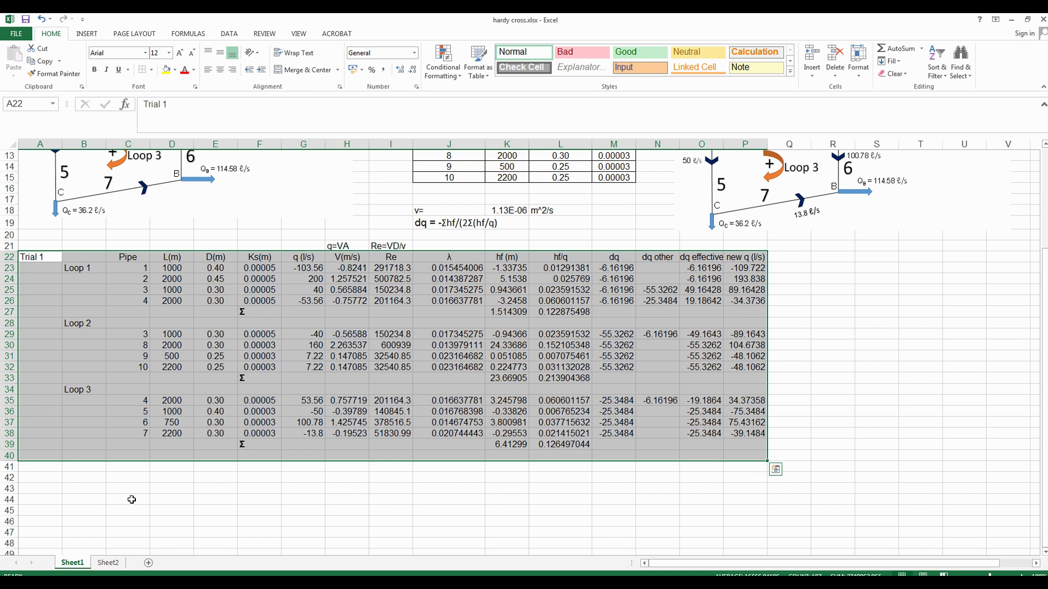
click(96, 501)
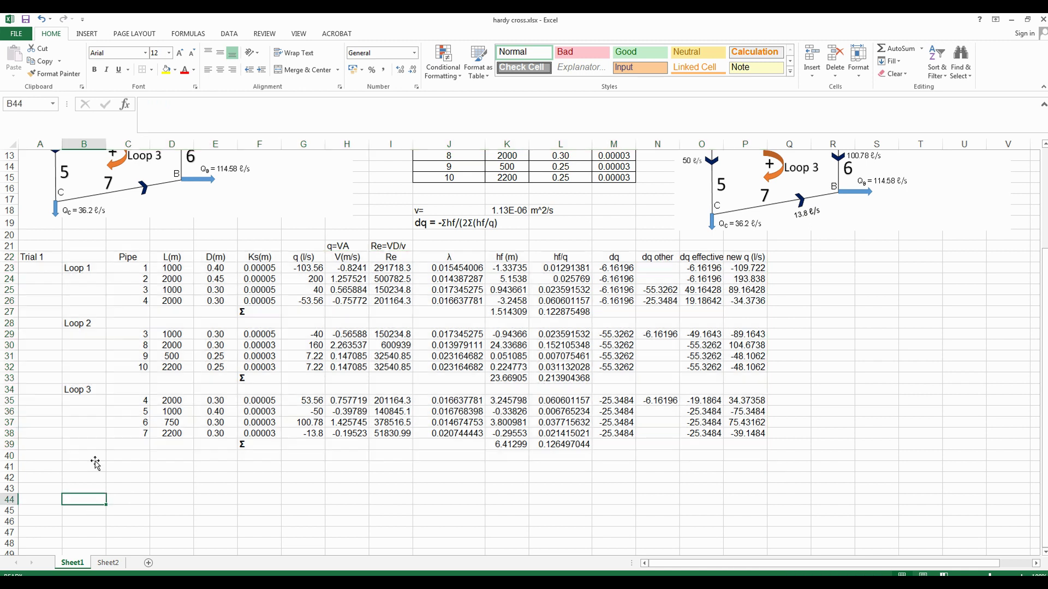
mouse_move(24, 257)
mouse_down()
mouse_move(568, 437)
mouse_move(715, 427)
mouse_move(710, 434)
mouse_move(748, 448)
mouse_up()
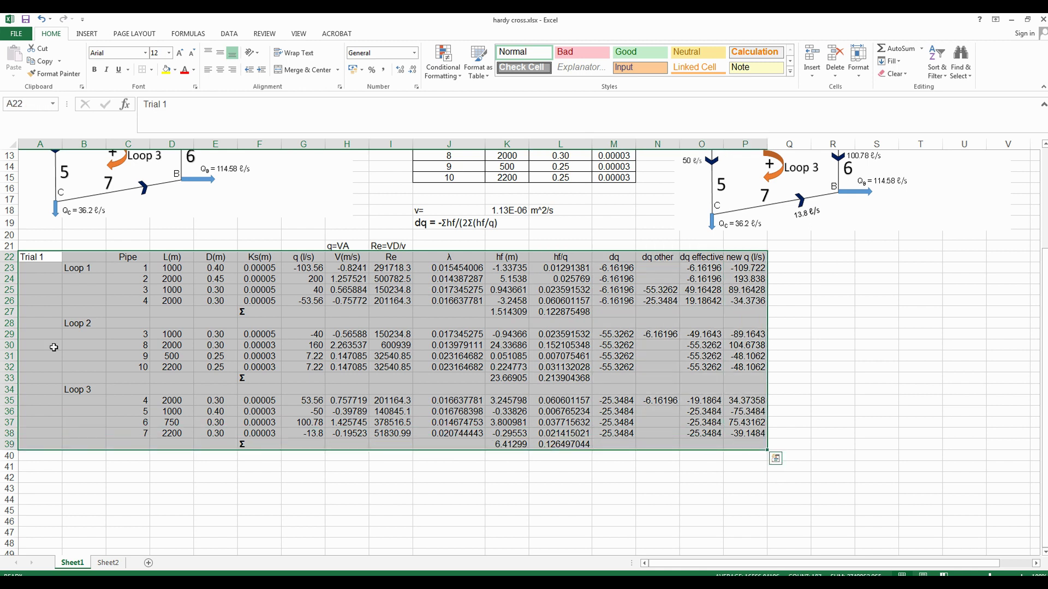
click(150, 70)
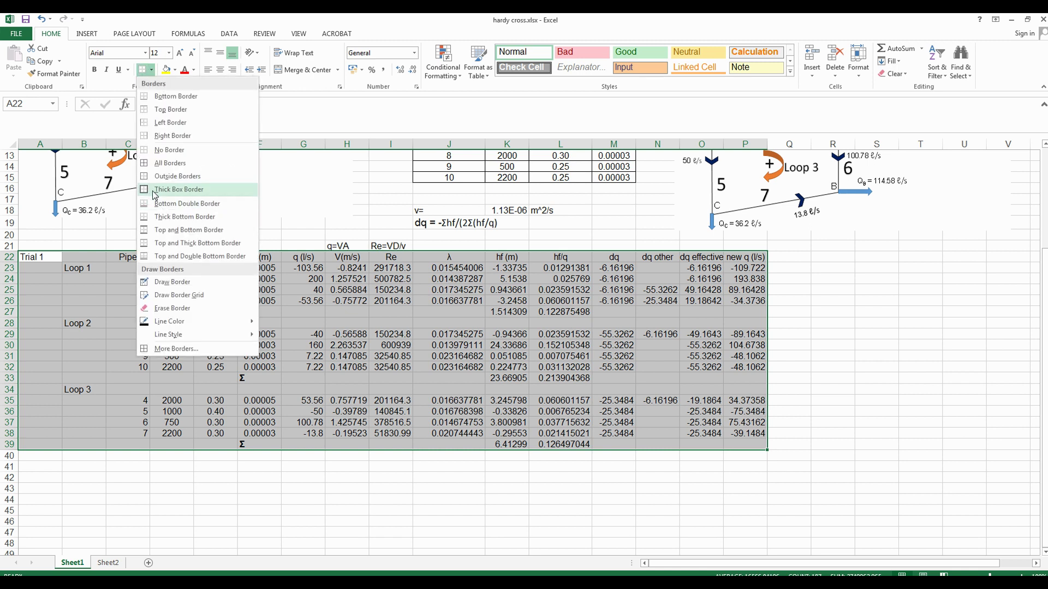
click(155, 191)
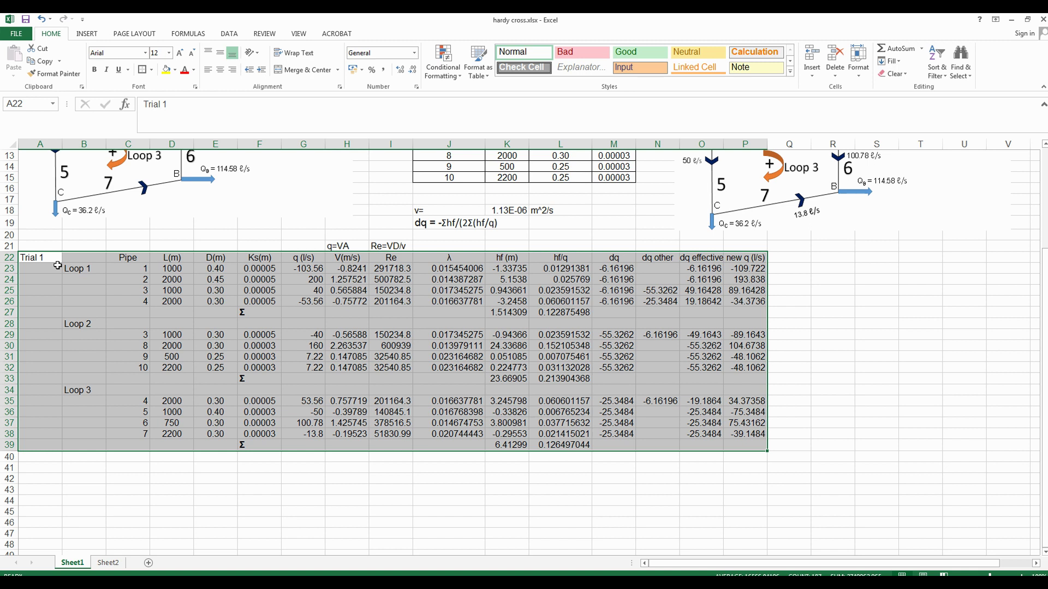
Copy the Trial 1 table and paste it at A41
key(ctrl+c)
click(43, 468)
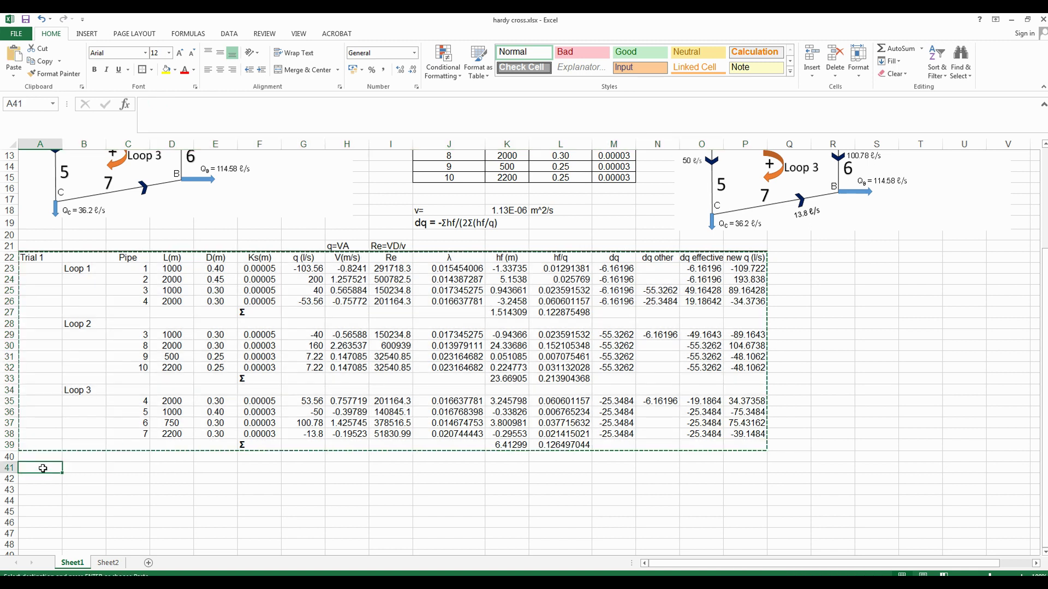
key(ctrl+v)
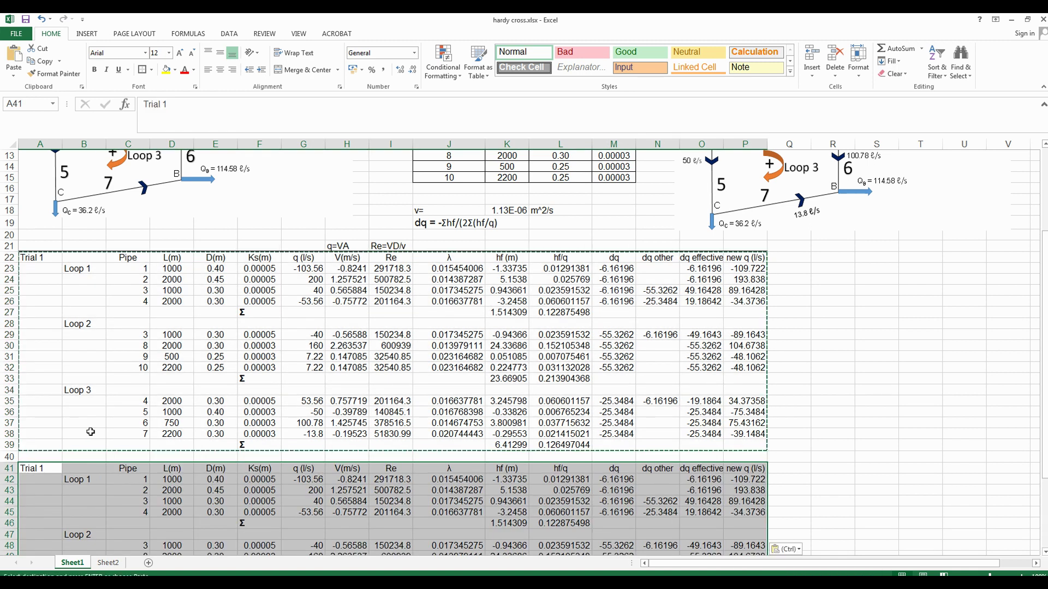
scroll(104, 453, down, 4)
click(109, 455)
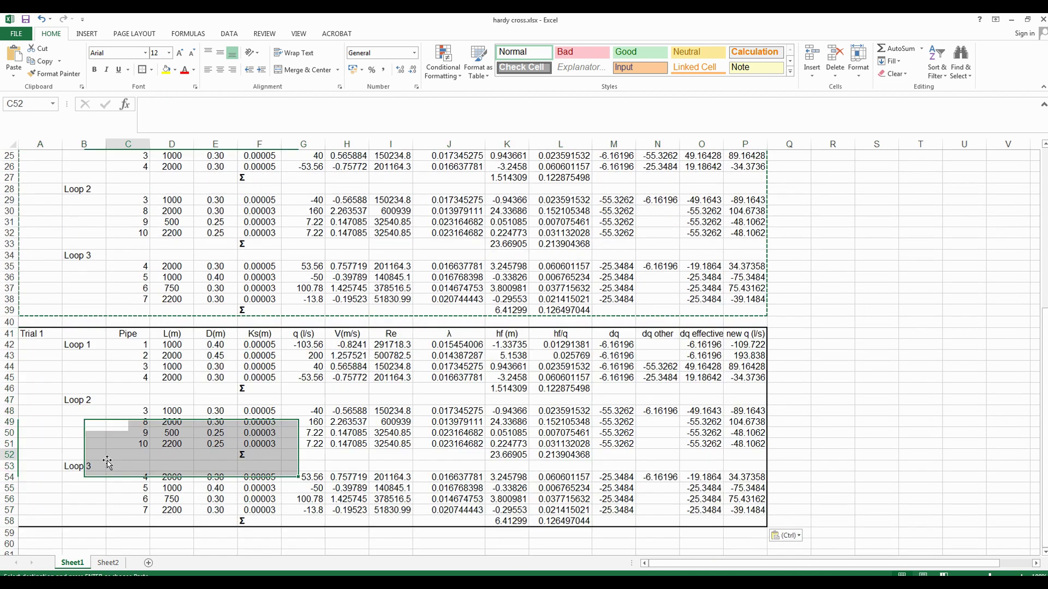
Relabel the pasted table's heading in A41 as 'Trial 2'
click(27, 334)
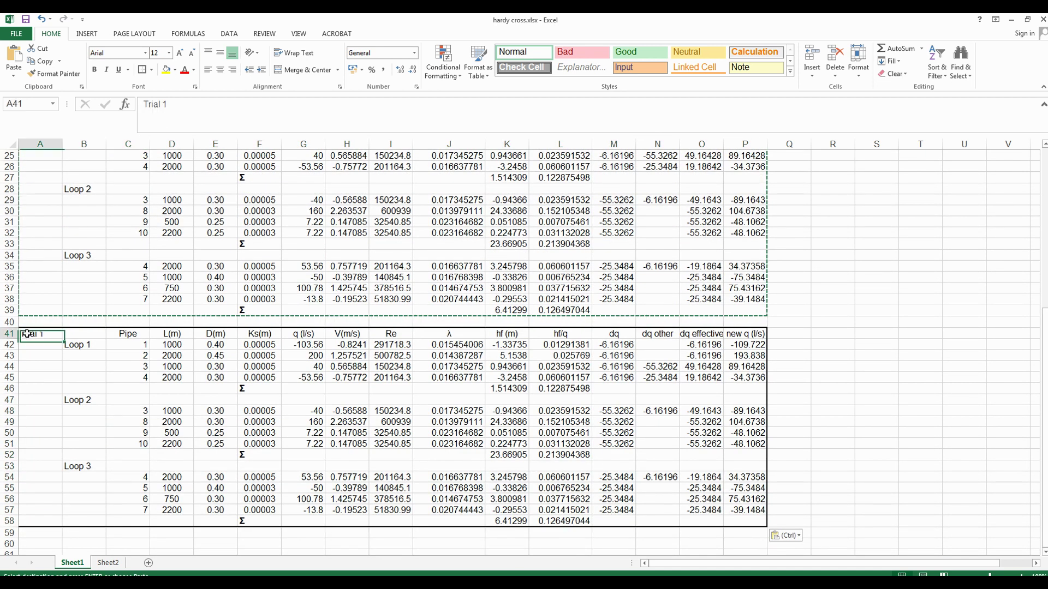
key(Escape)
click(199, 105)
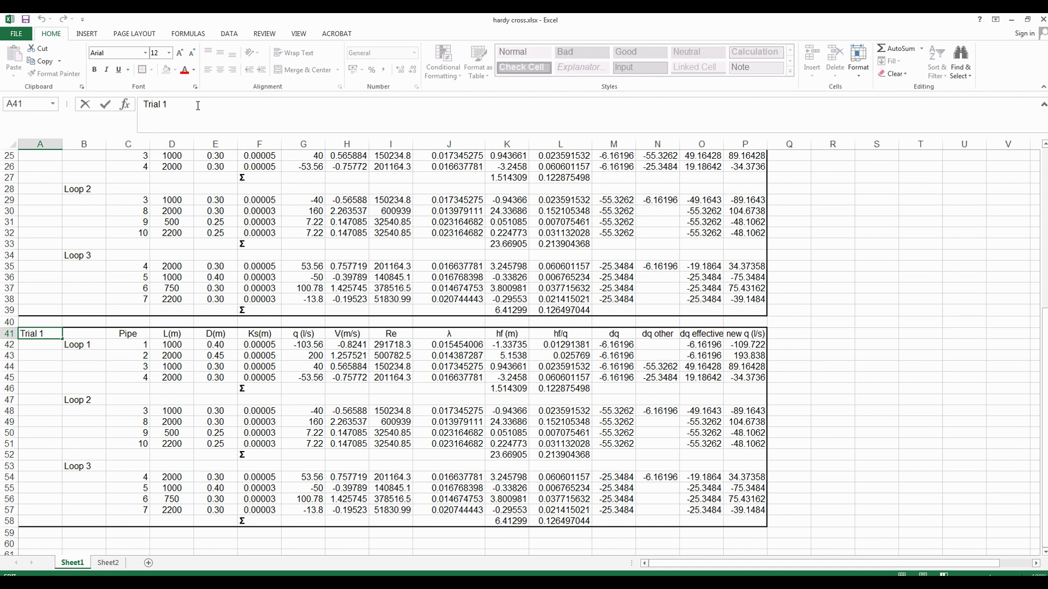
key(BackSpace)
text(2)
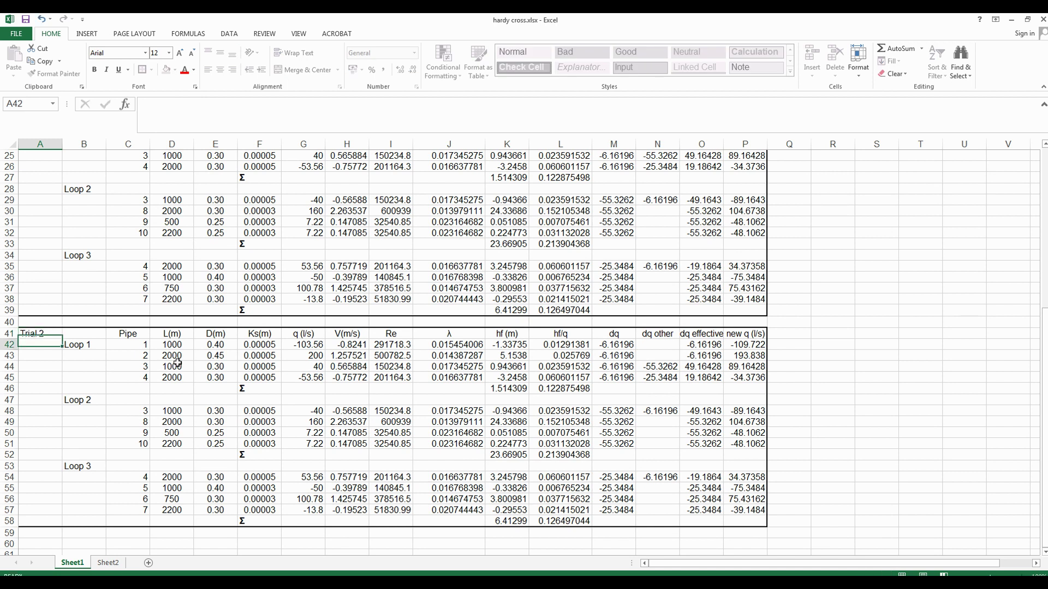
key(Return)
click(307, 345)
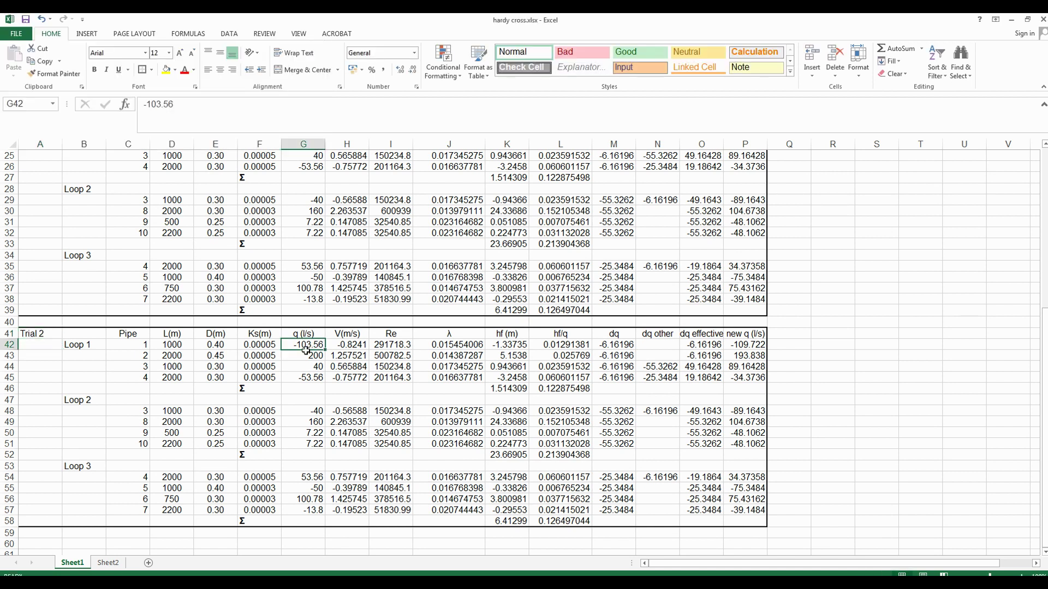
scroll(310, 381, up, 1)
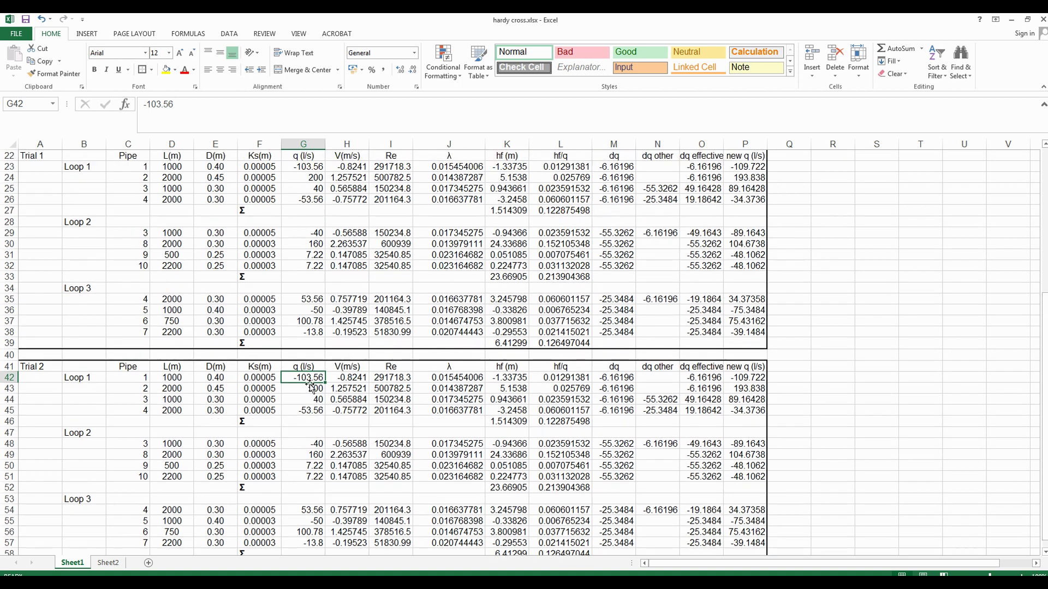
scroll(415, 380, up, 1)
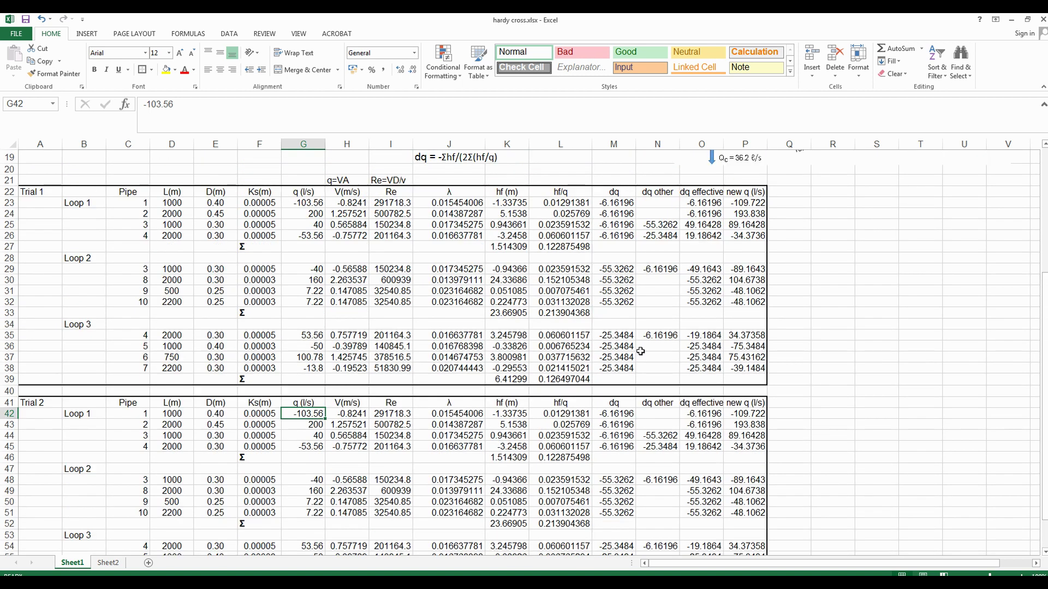
scroll(640, 352, up, 2)
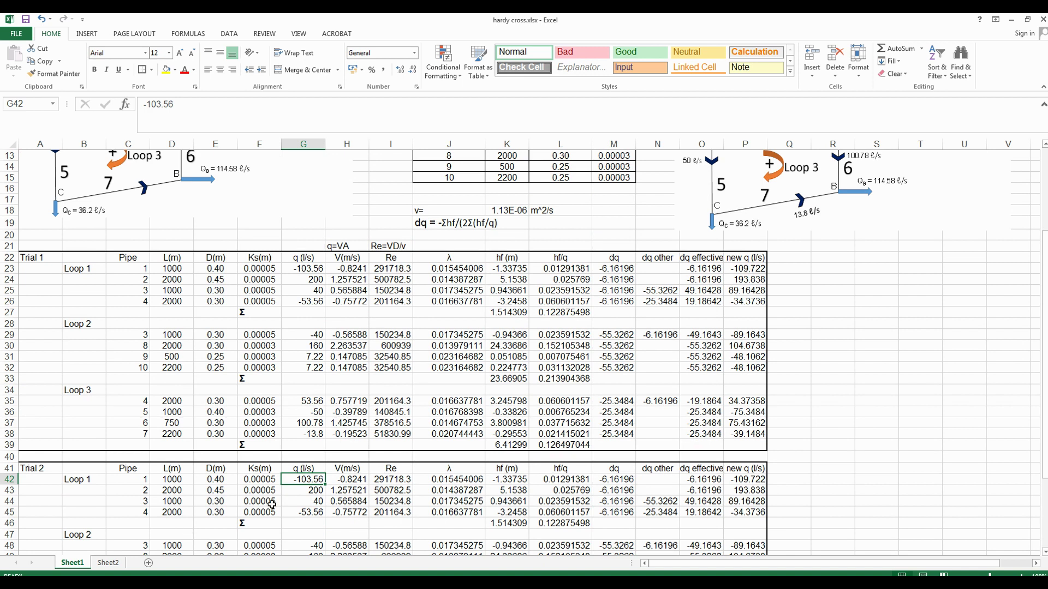
Link G42 to Trial 1's first new q with =P23
text(=)
click(755, 269)
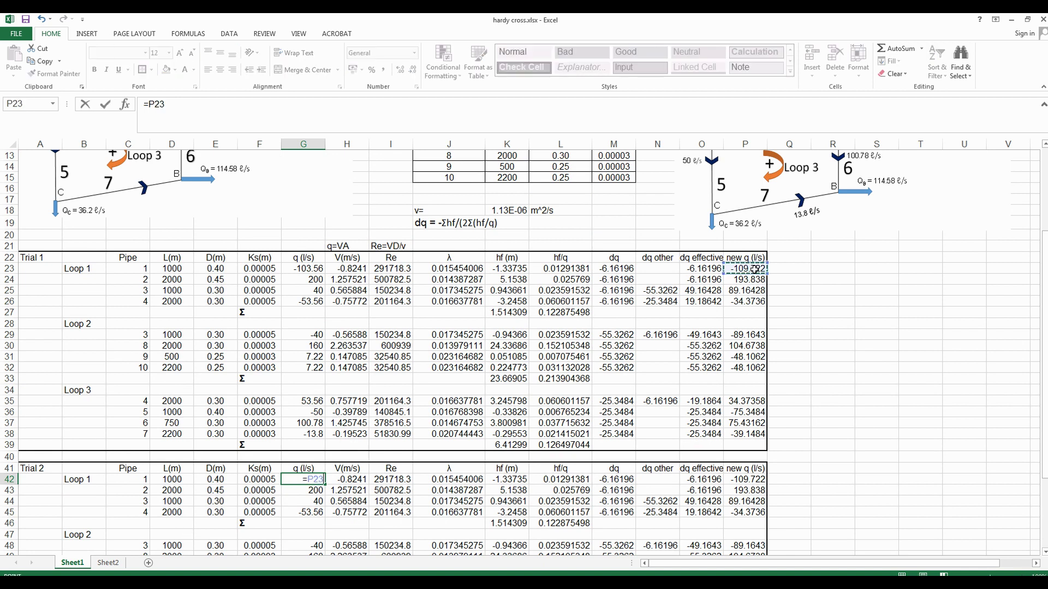
key(Return)
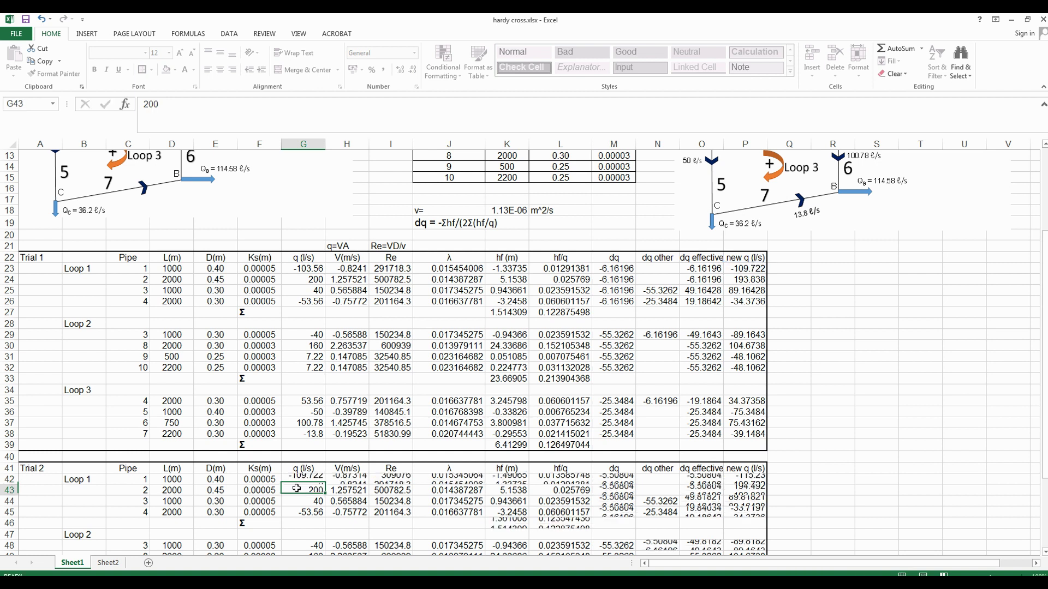
scroll(304, 480, down, 1)
scroll(304, 475, down, 8)
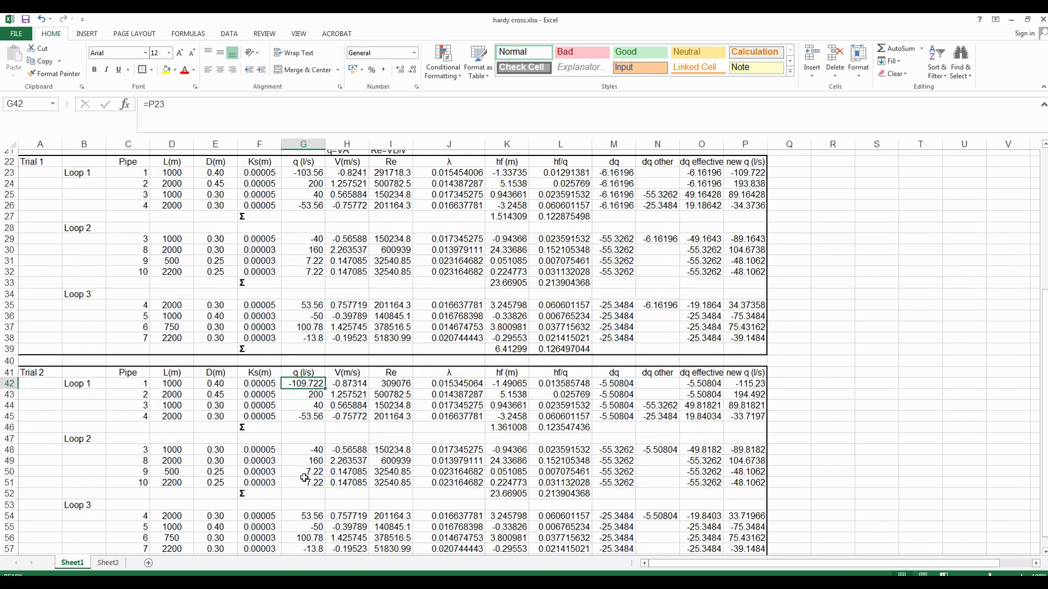
scroll(304, 468, up, 2)
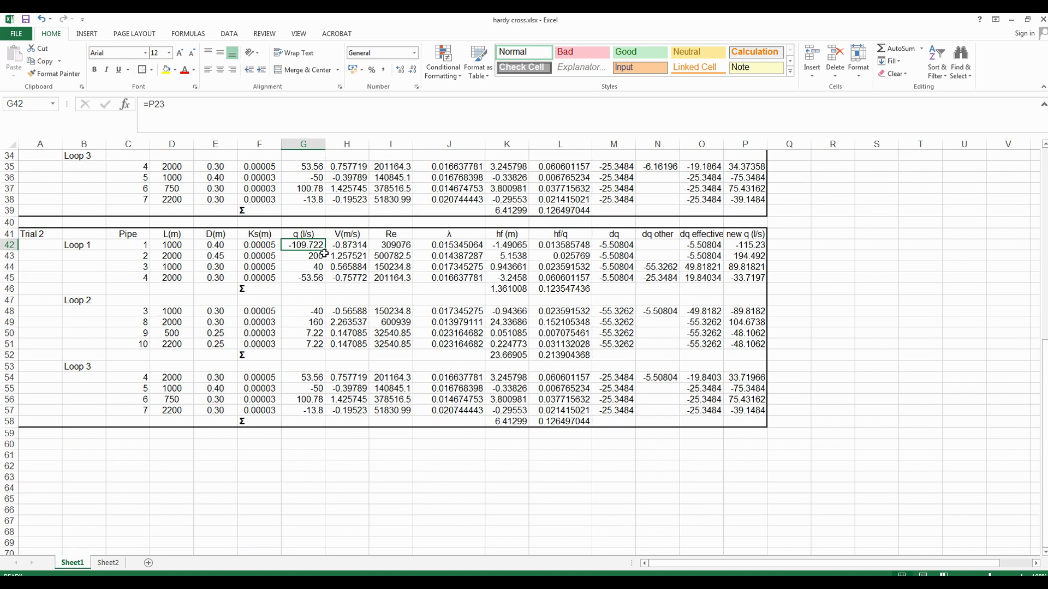
Fill the link formula down Trial 2's q column to G57
drag(326, 252, 313, 416)
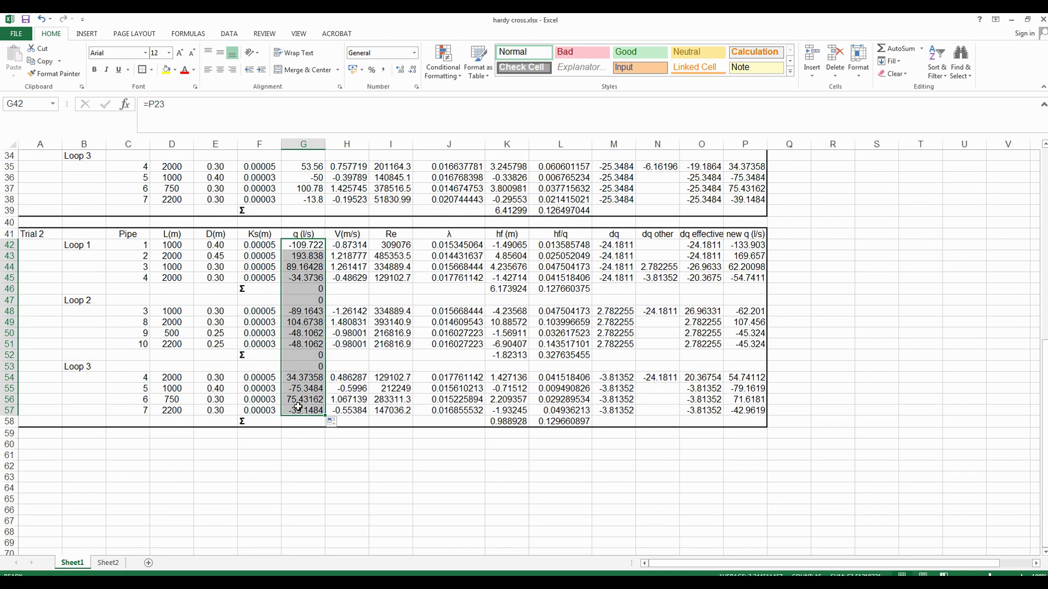
click(301, 413)
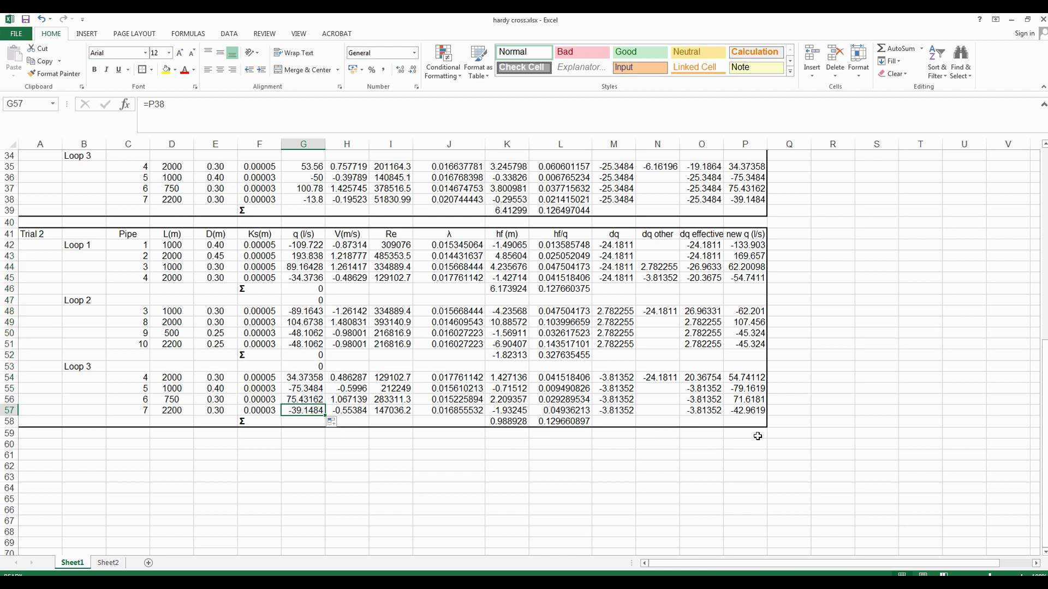
click(794, 427)
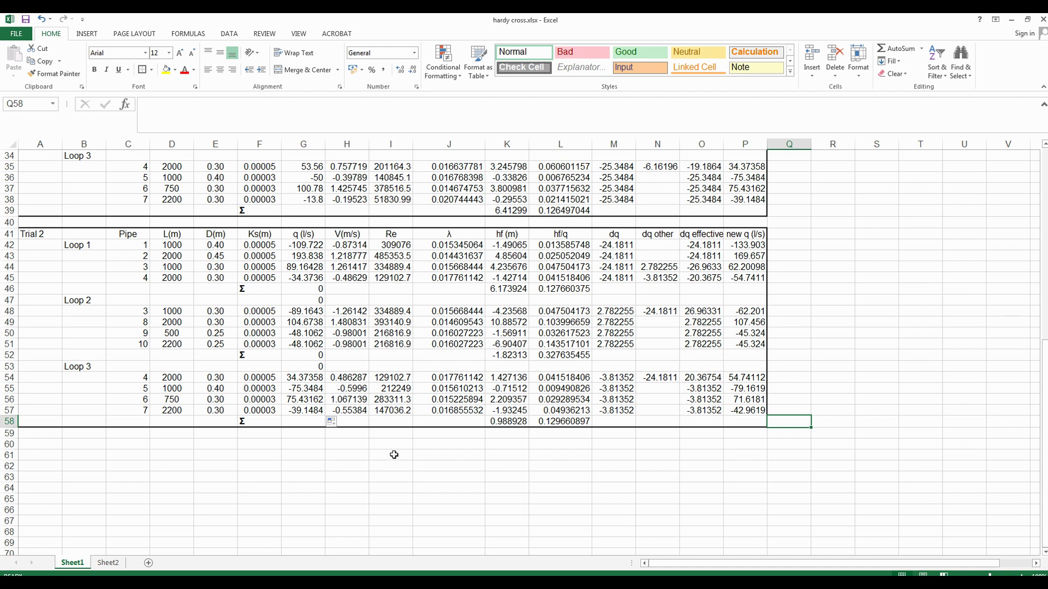
scroll(306, 474, up, 5)
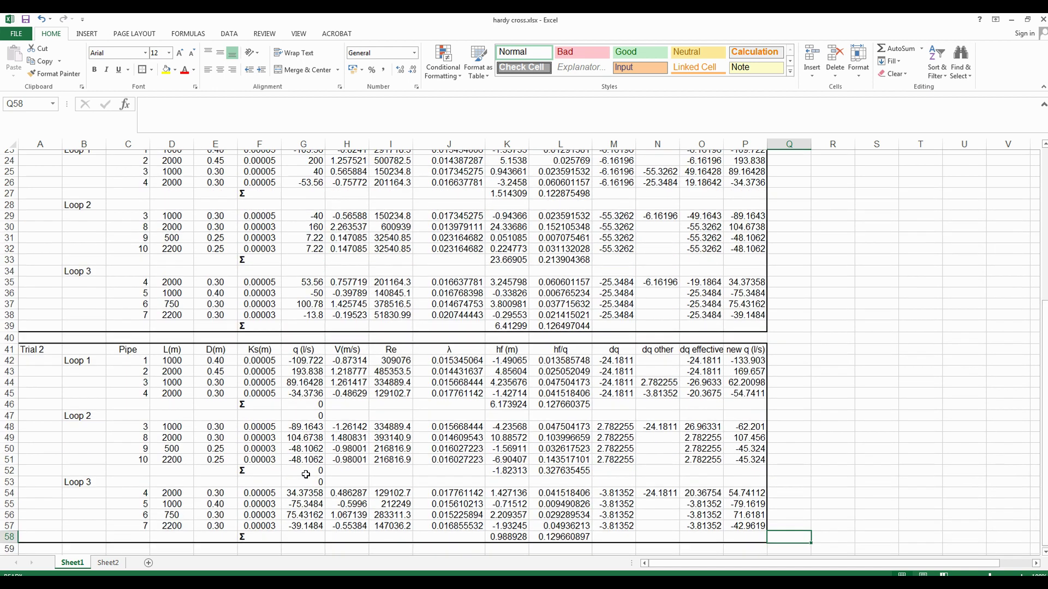
scroll(307, 474, up, 5)
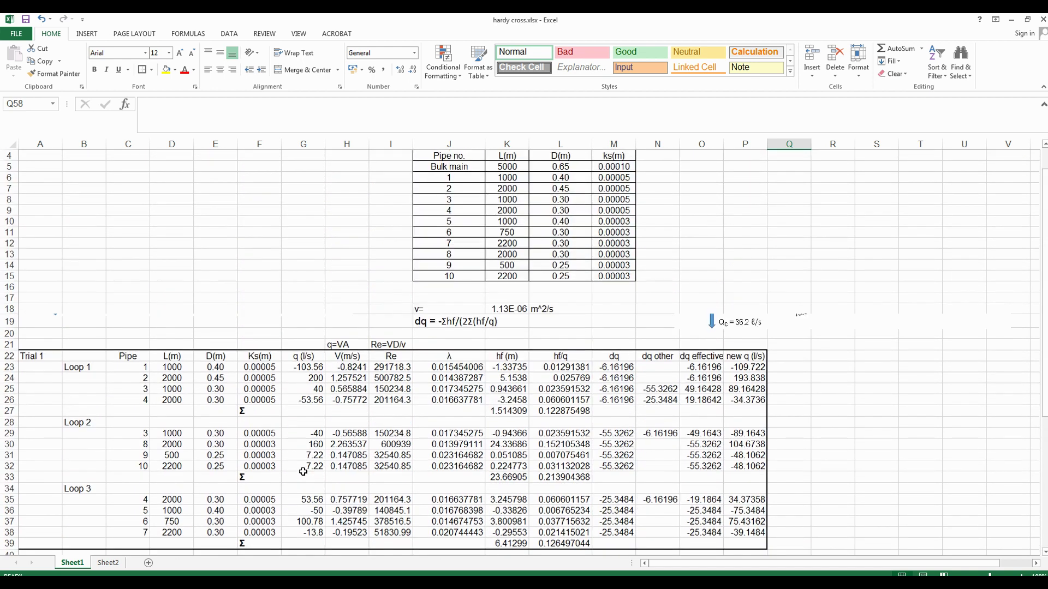
scroll(303, 469, down, 5)
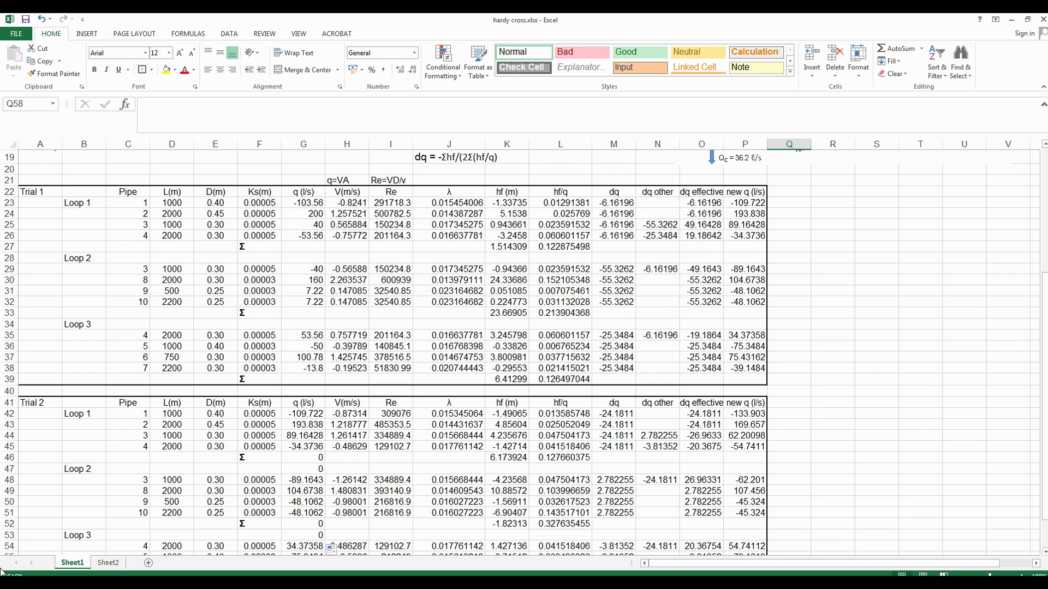
click(820, 404)
scroll(819, 404, down, 1)
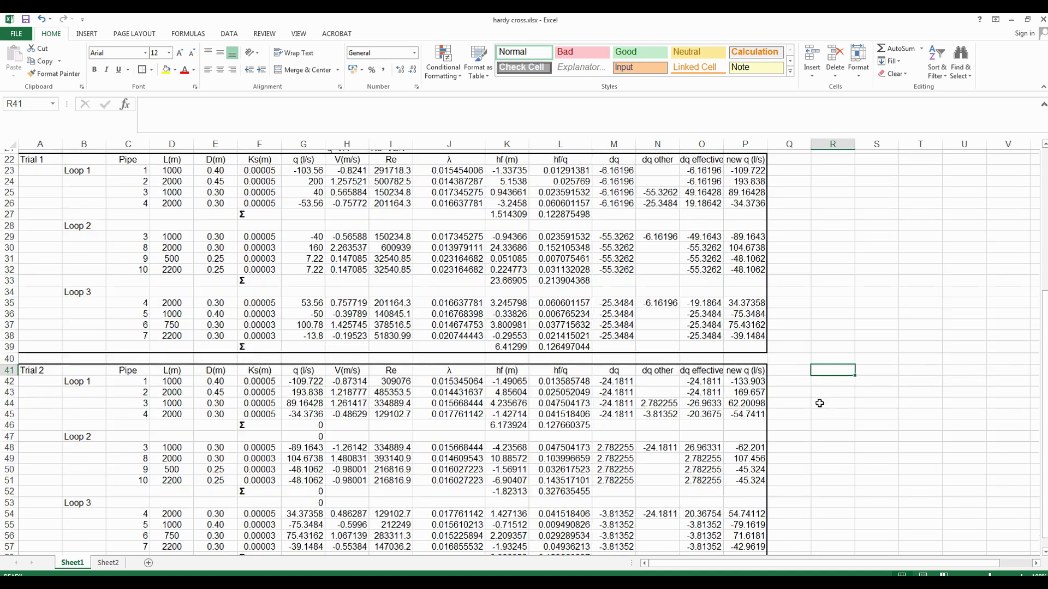
scroll(818, 401, down, 5)
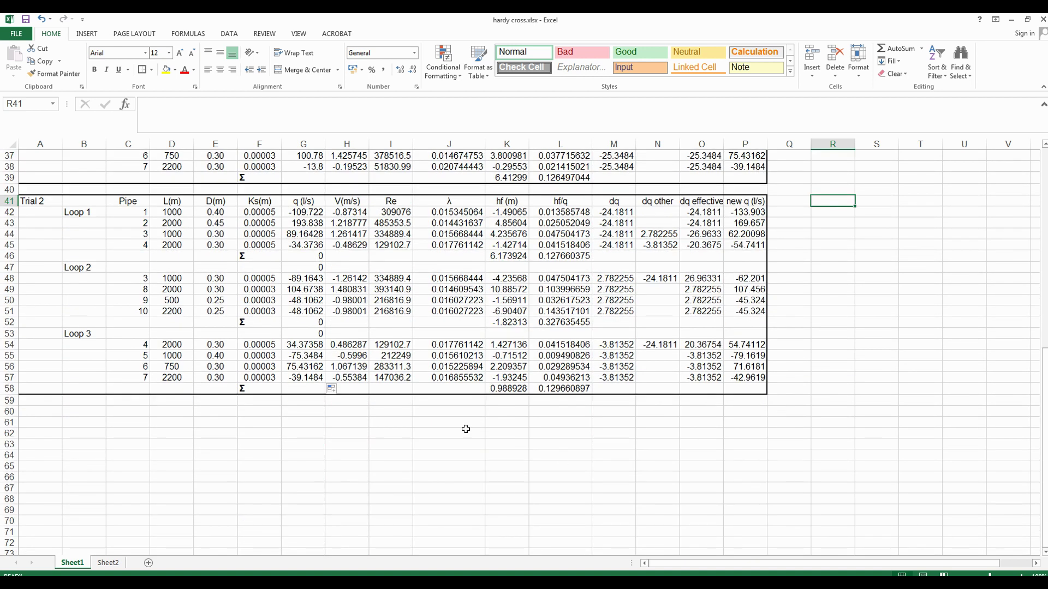
Copy the Trial 2 table and paste it at row 60
drag(27, 201, 745, 381)
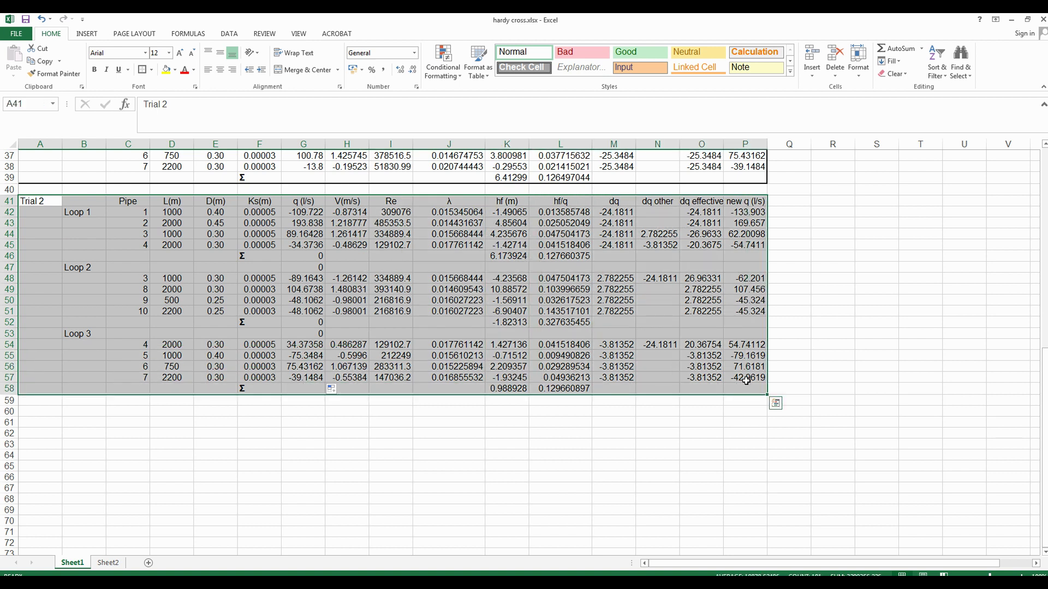
key(ctrl+c)
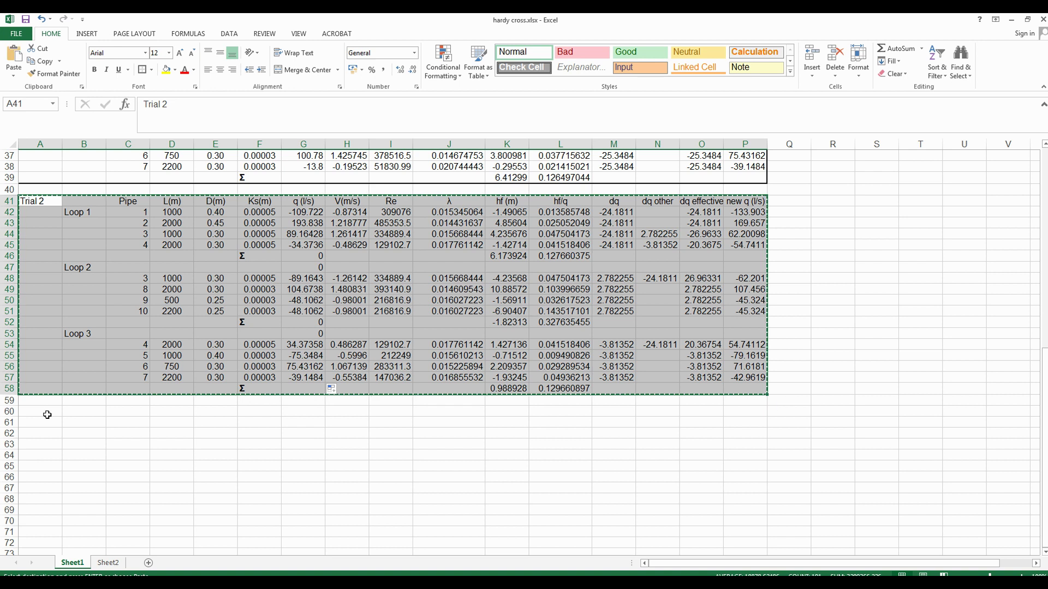
click(46, 414)
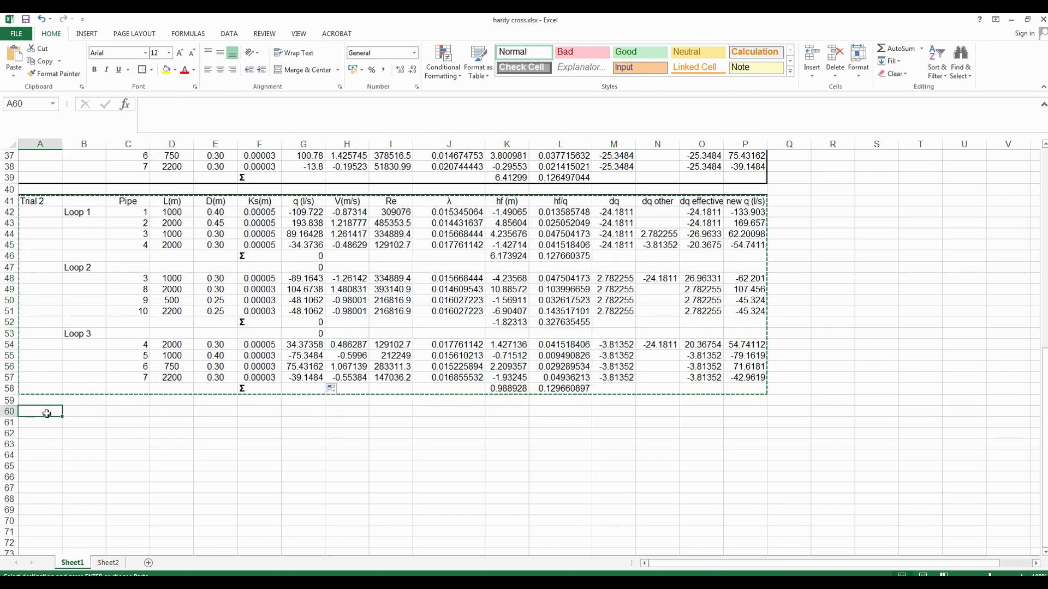
key(ctrl+v)
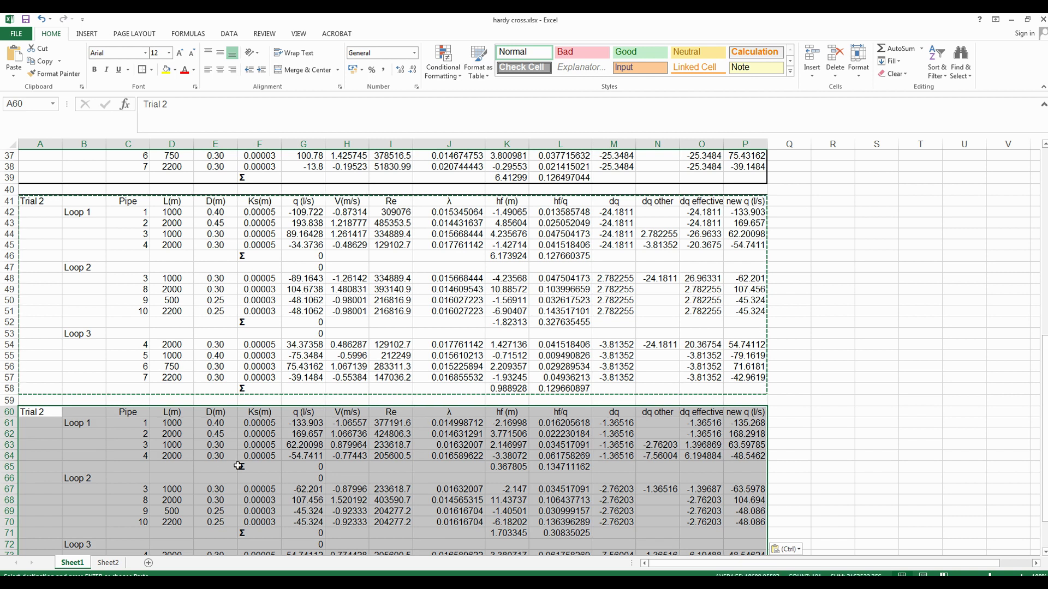
Link the copy's first q value in G61 to Trial 2's new q with =P42
click(309, 425)
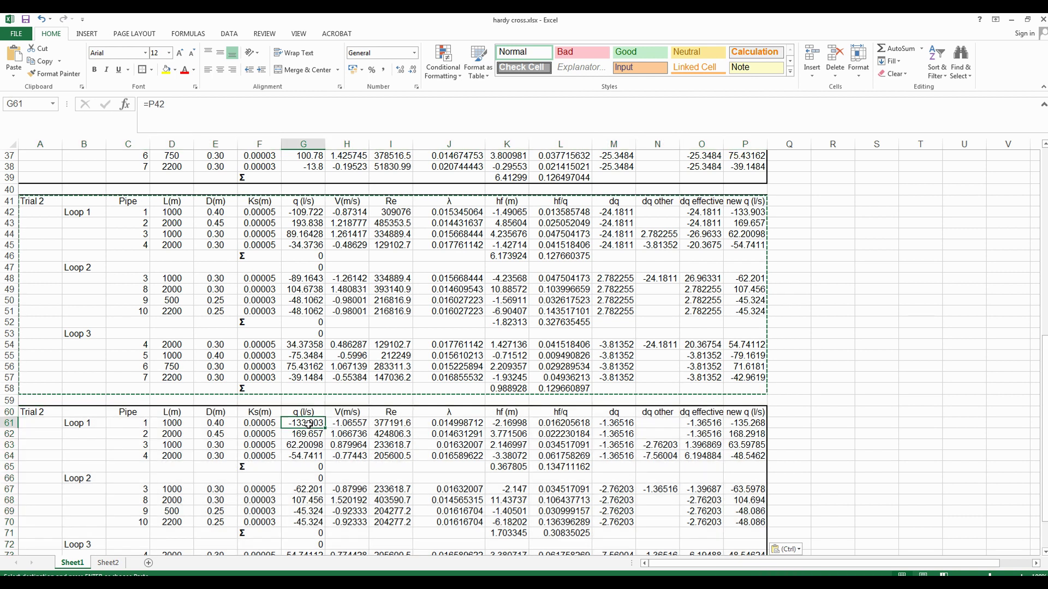
click(257, 120)
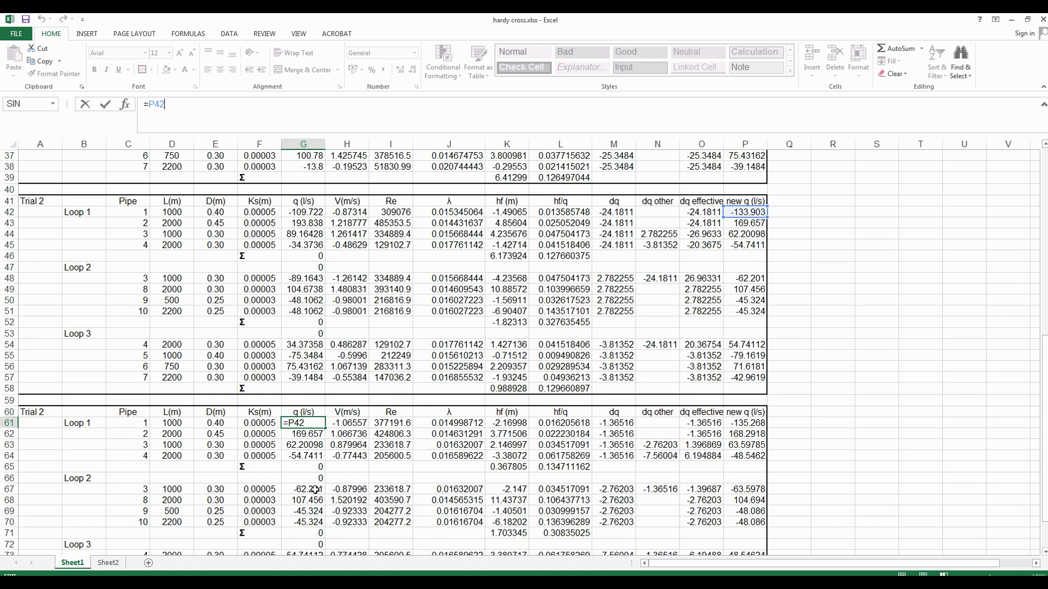
key(ctrl+Return)
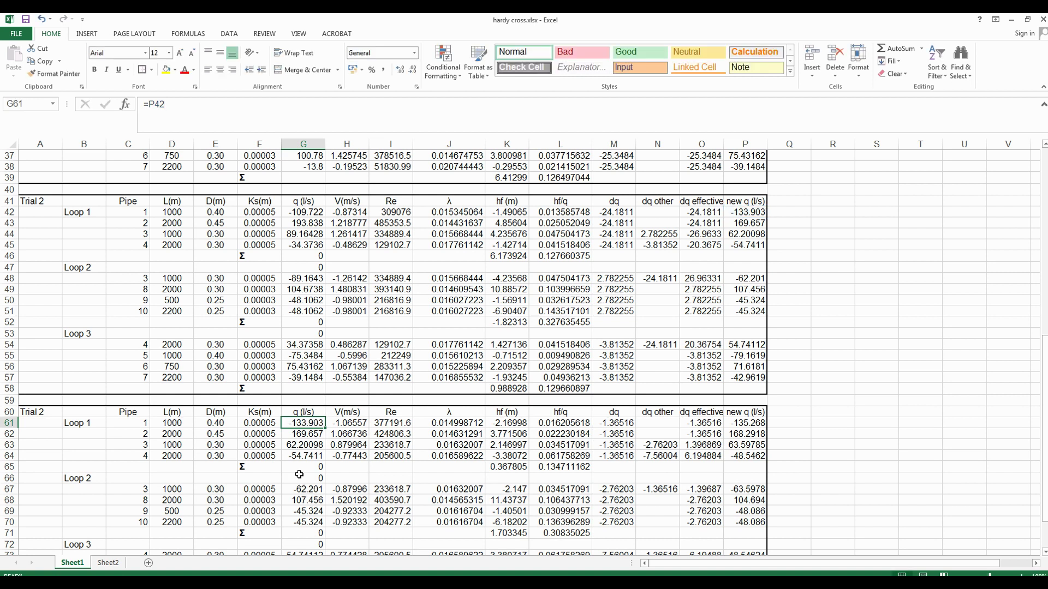
scroll(319, 468, down, 2)
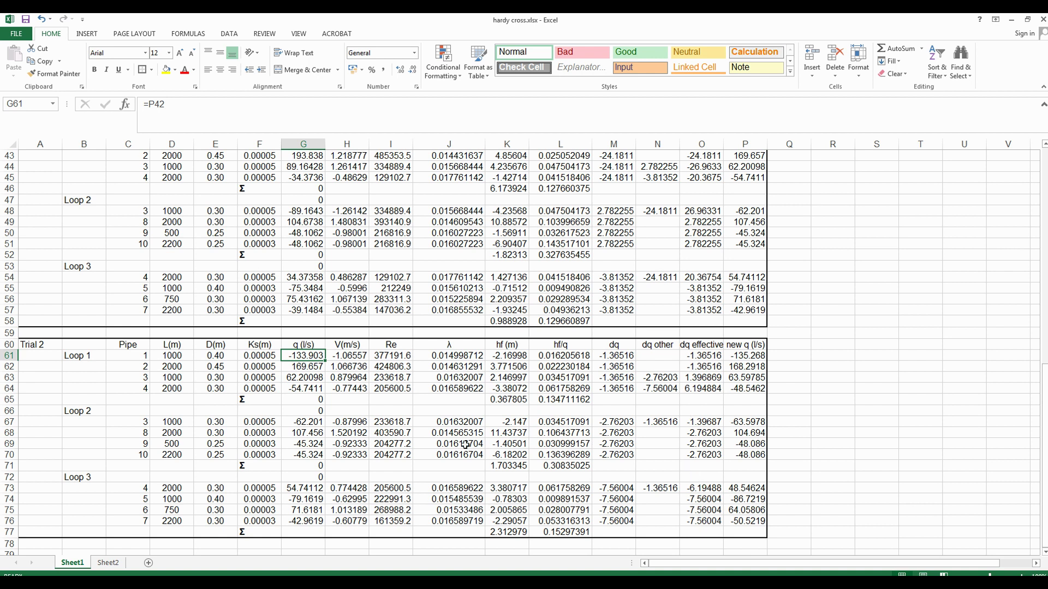
scroll(42, 335, down, 2)
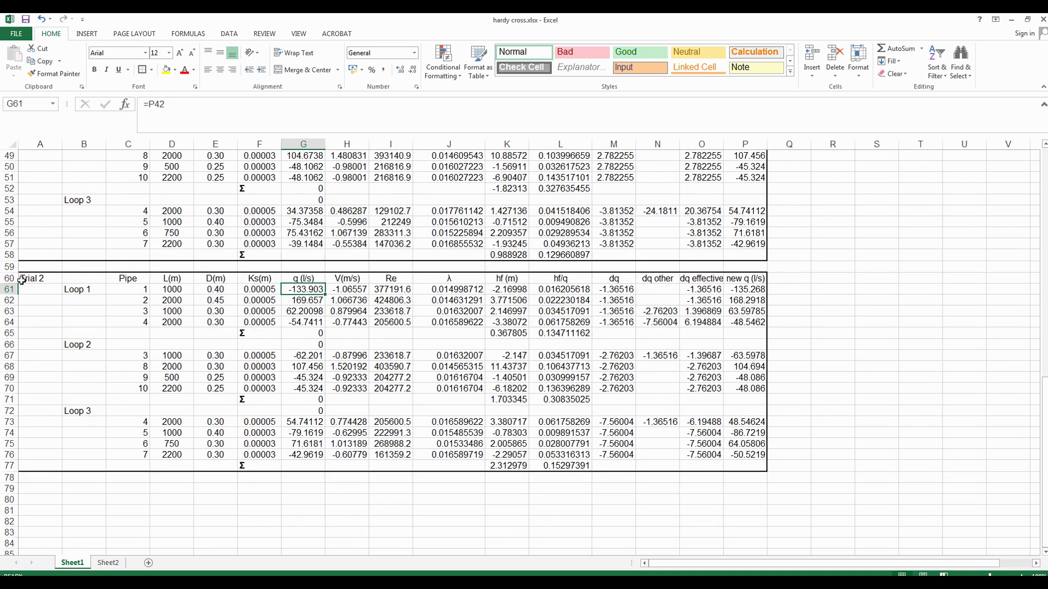
scroll(30, 309, up, 5)
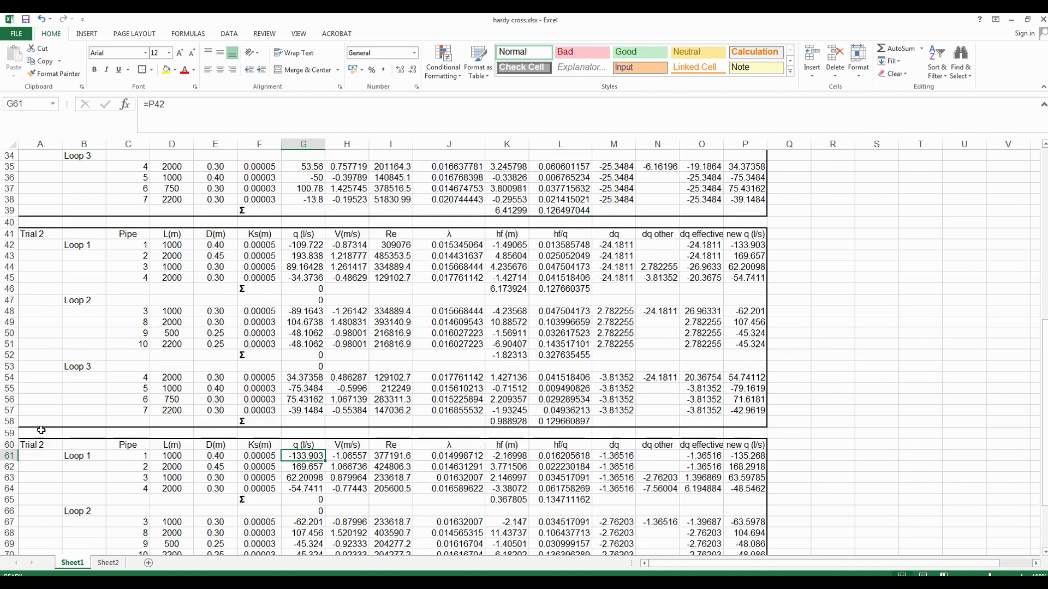
Relabel the lower table in A60 as 'Trial 3'
click(37, 444)
click(192, 114)
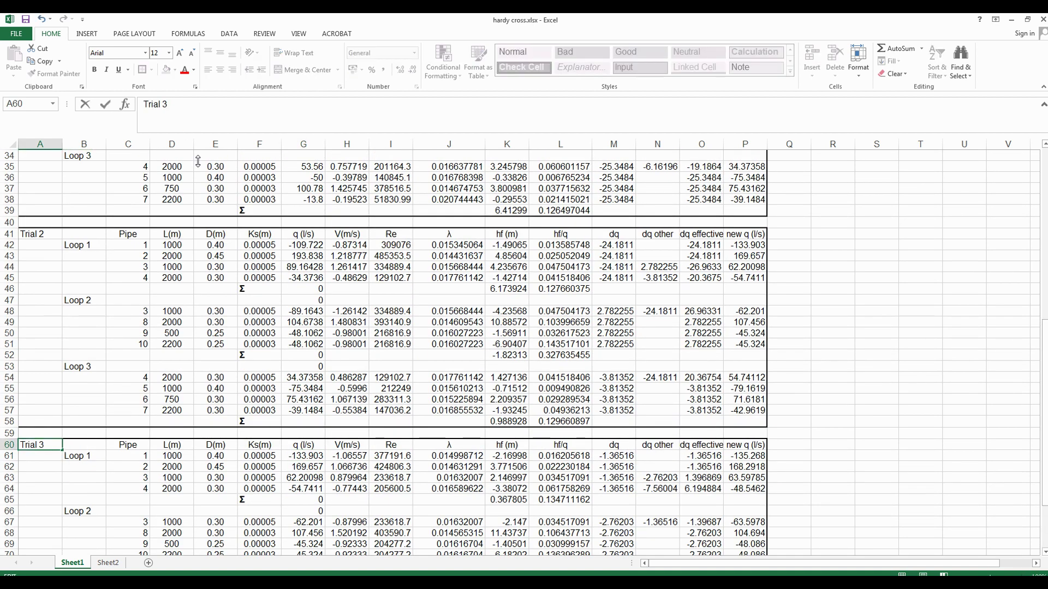
key(Return)
scroll(60, 393, down, 6)
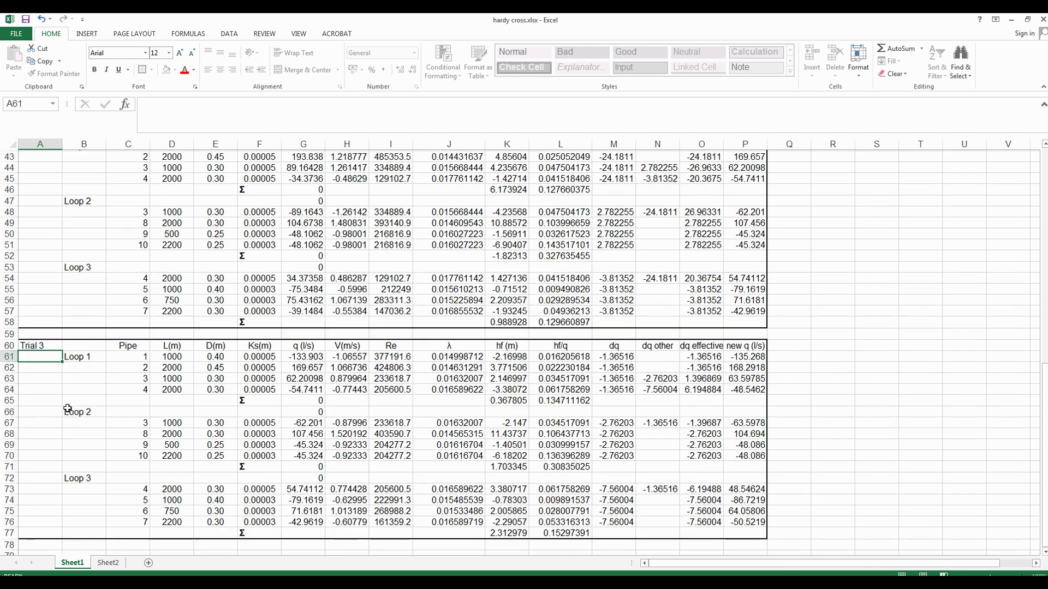
scroll(35, 442, down, 2)
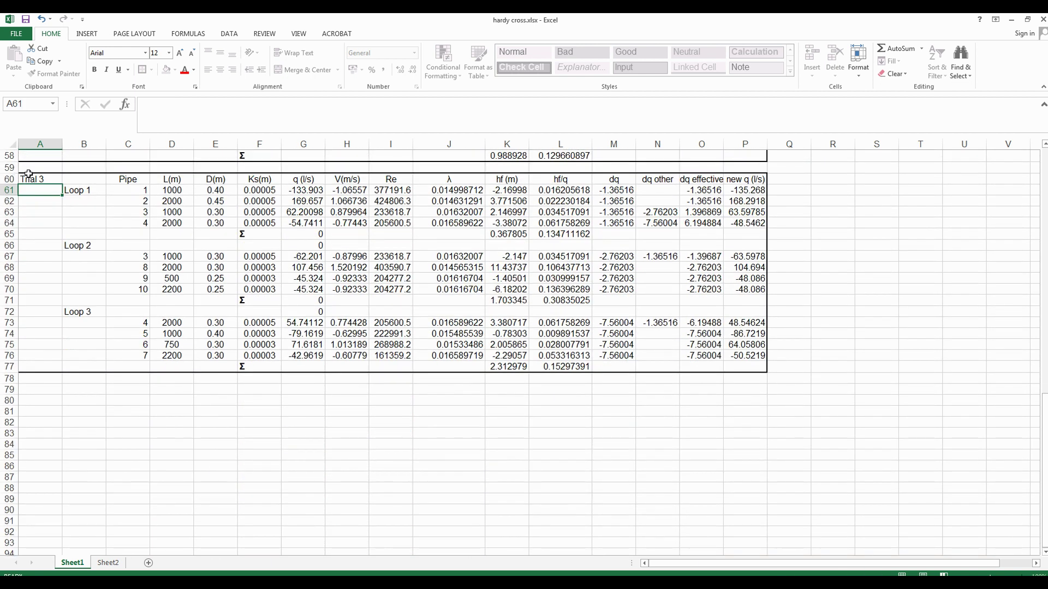
Copy the Trial 3 table (A60:P77) and paste it at A79
drag(52, 180, 750, 374)
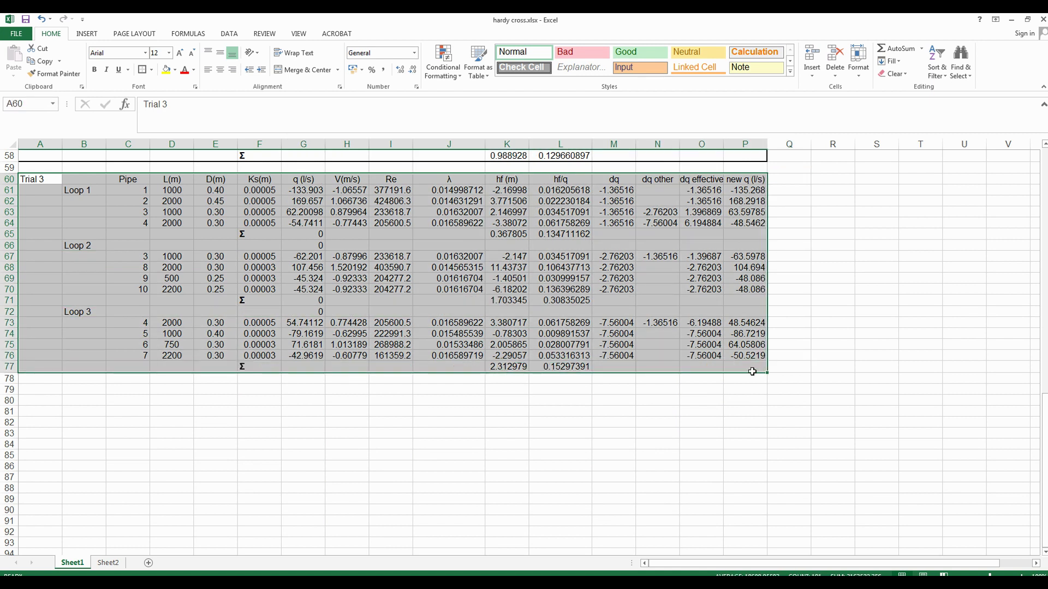
key(ctrl+c)
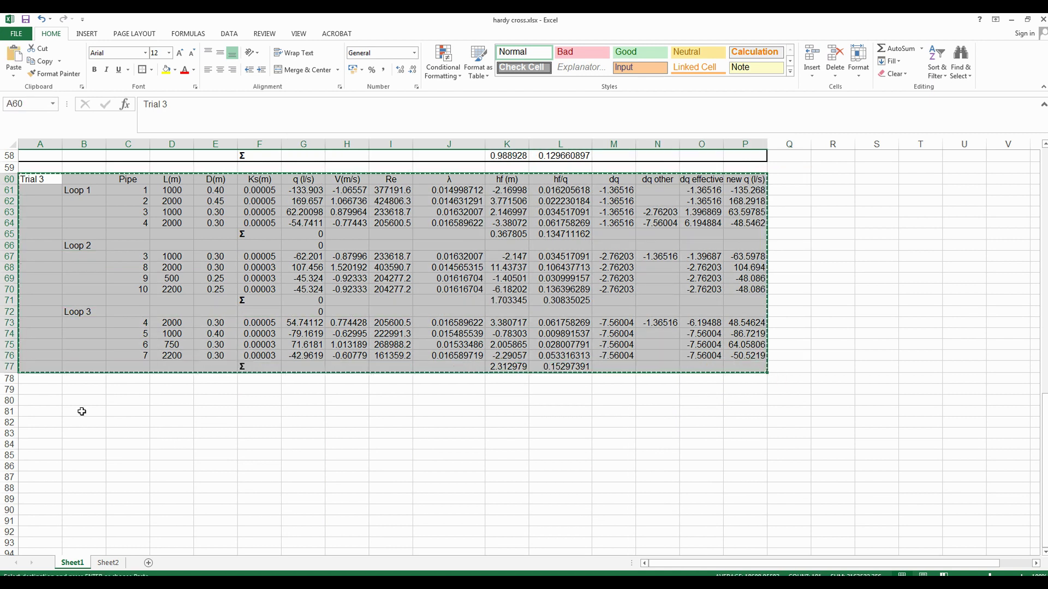
click(35, 390)
key(ctrl+v)
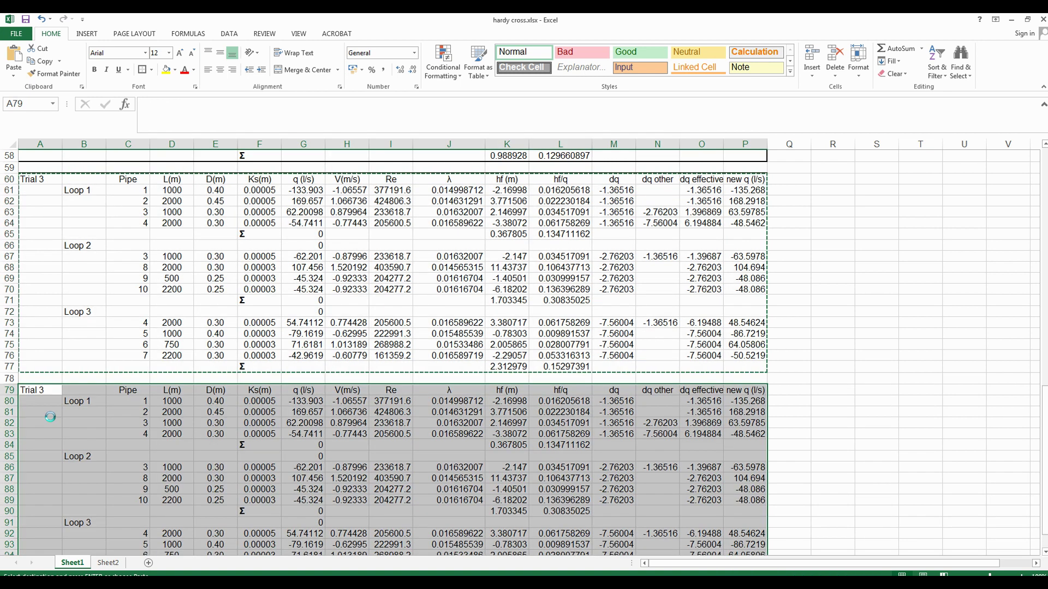
scroll(335, 500, down, 2)
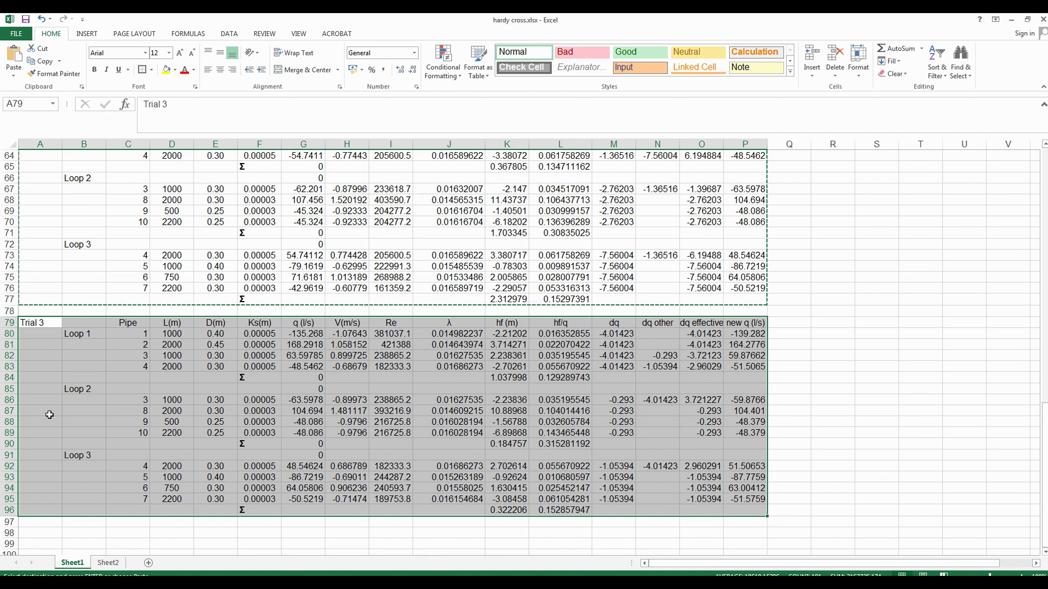
scroll(49, 415, down, 2)
scroll(35, 367, up, 3)
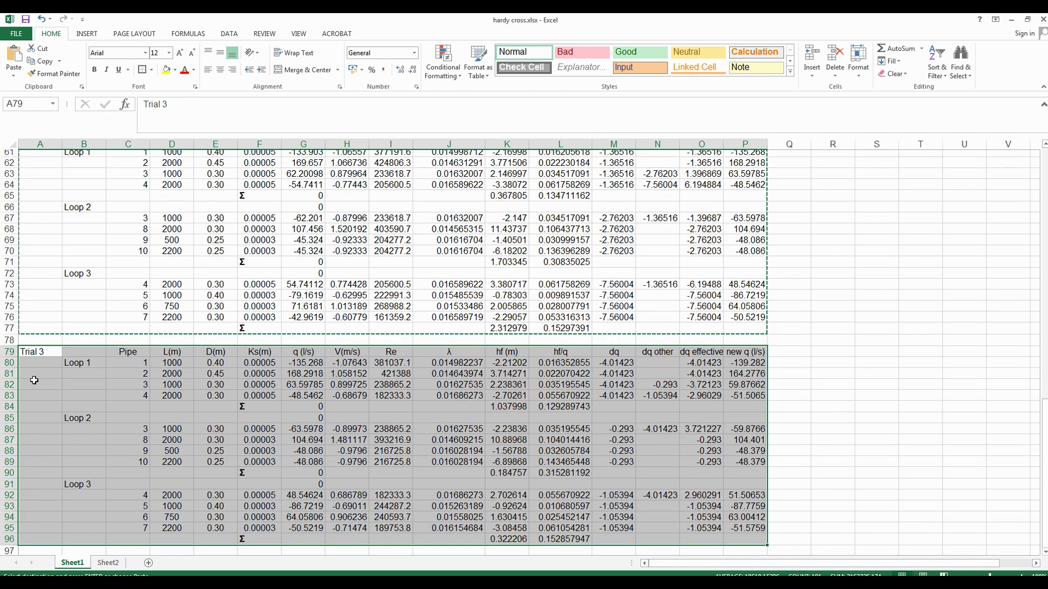
scroll(34, 380, up, 1)
scroll(30, 393, down, 3)
Relabel the pasted table in A79 as 'Trial 4'
drag(36, 289, 129, 311)
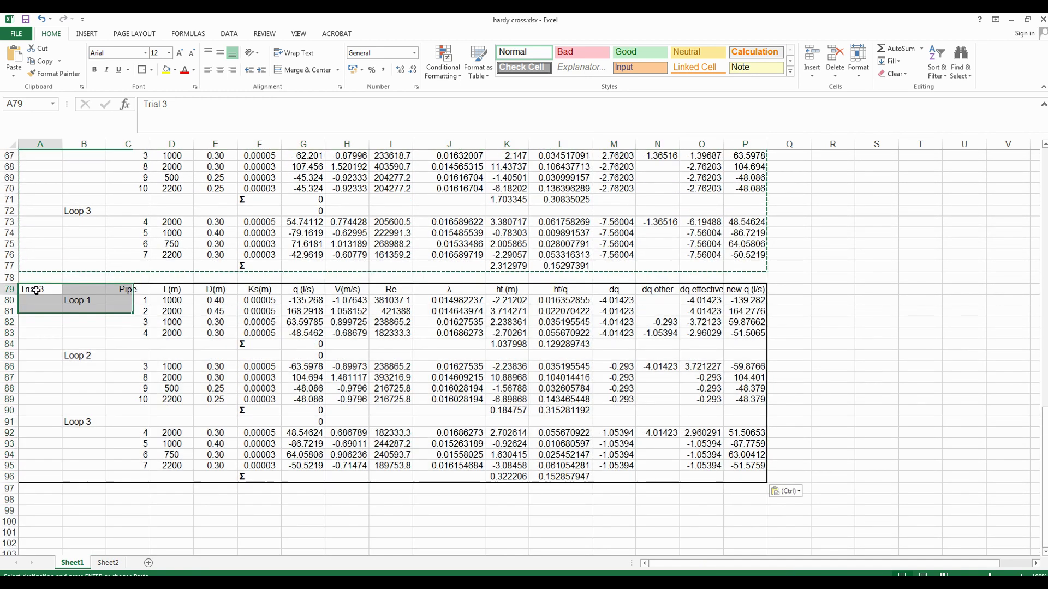
click(36, 290)
key(Escape)
click(192, 116)
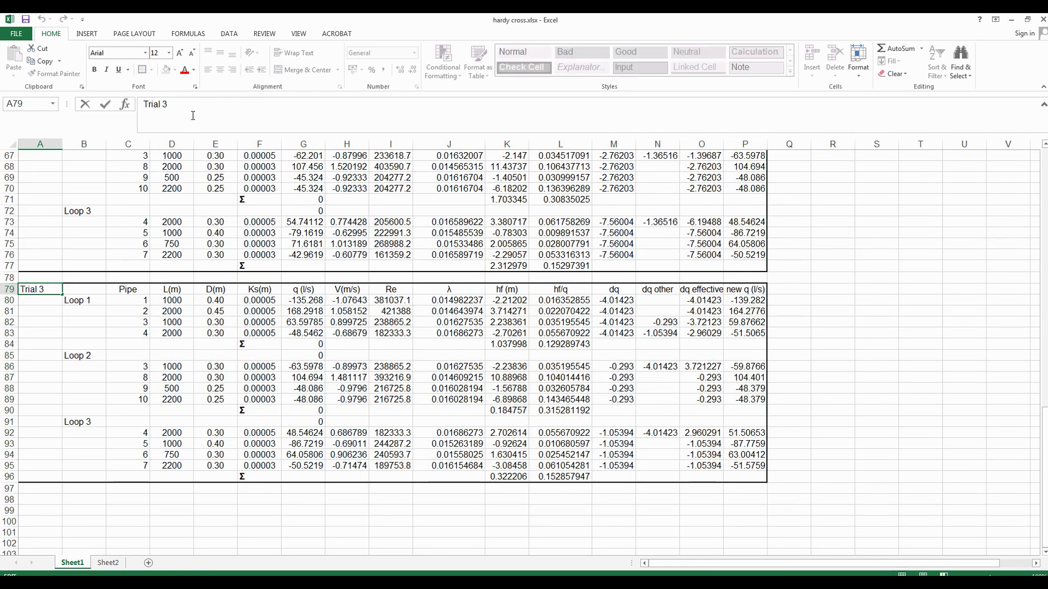
key(BackSpace)
text(4)
key(Return)
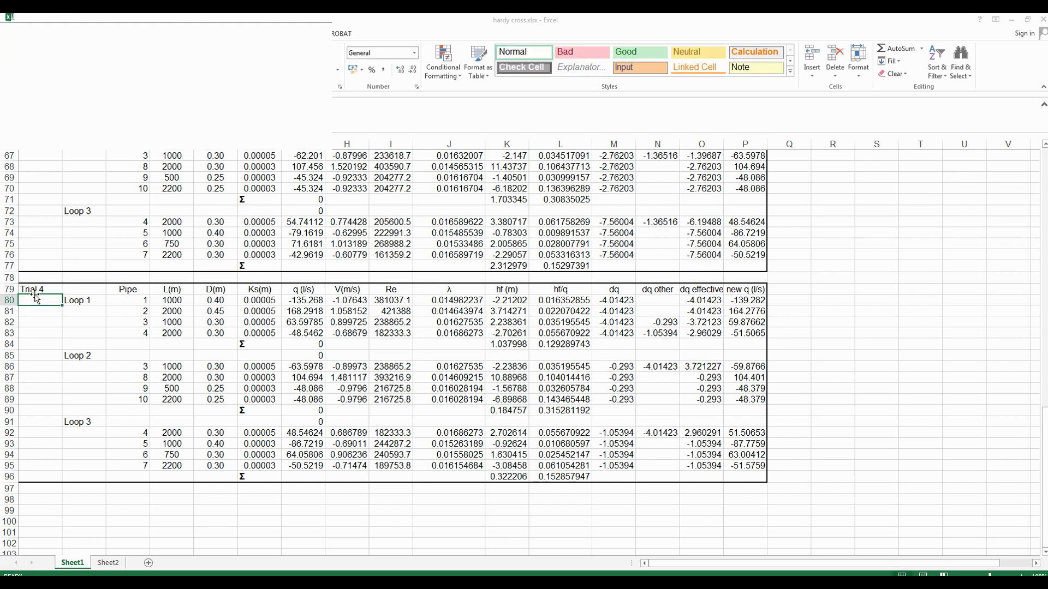
Select the Trial 4 table A79:P96 and copy it
key(Up)
key(shift+Down)
drag(355, 398, 759, 477)
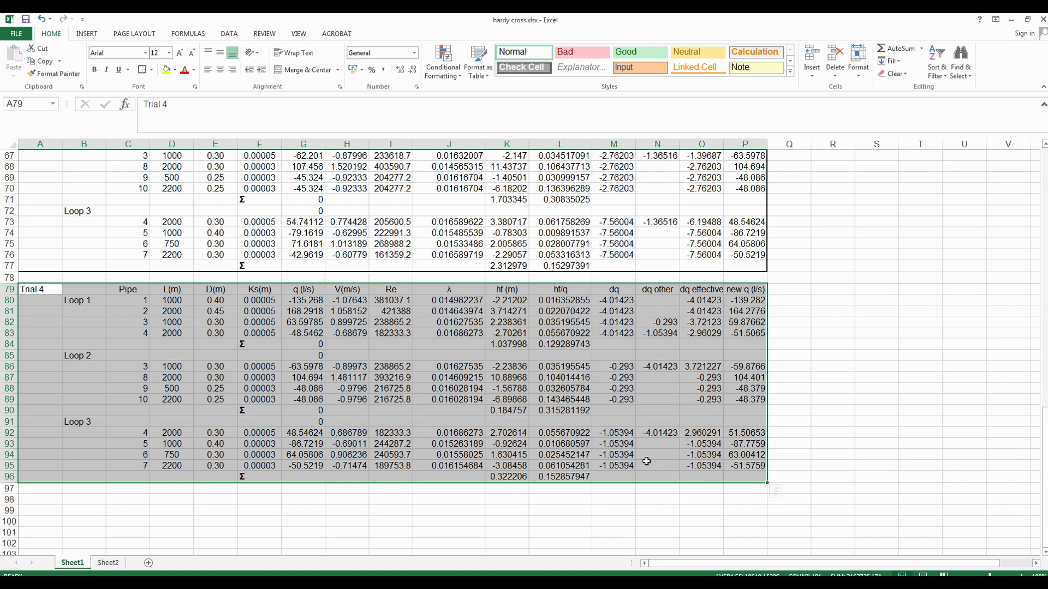
key(ctrl+c)
Paste the copied Trial 4 table at A98
click(36, 500)
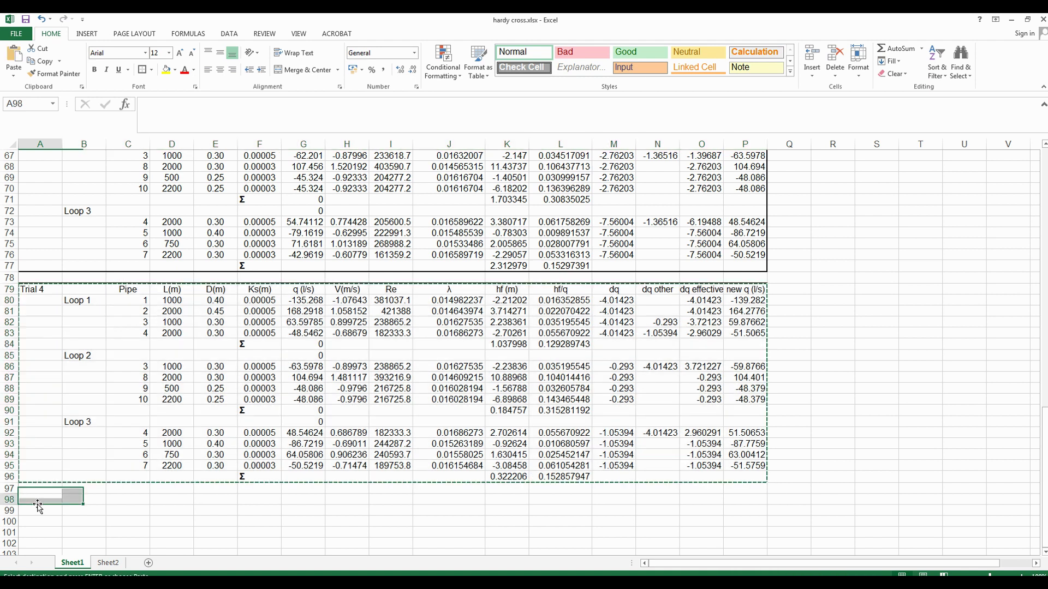
key(ctrl+v)
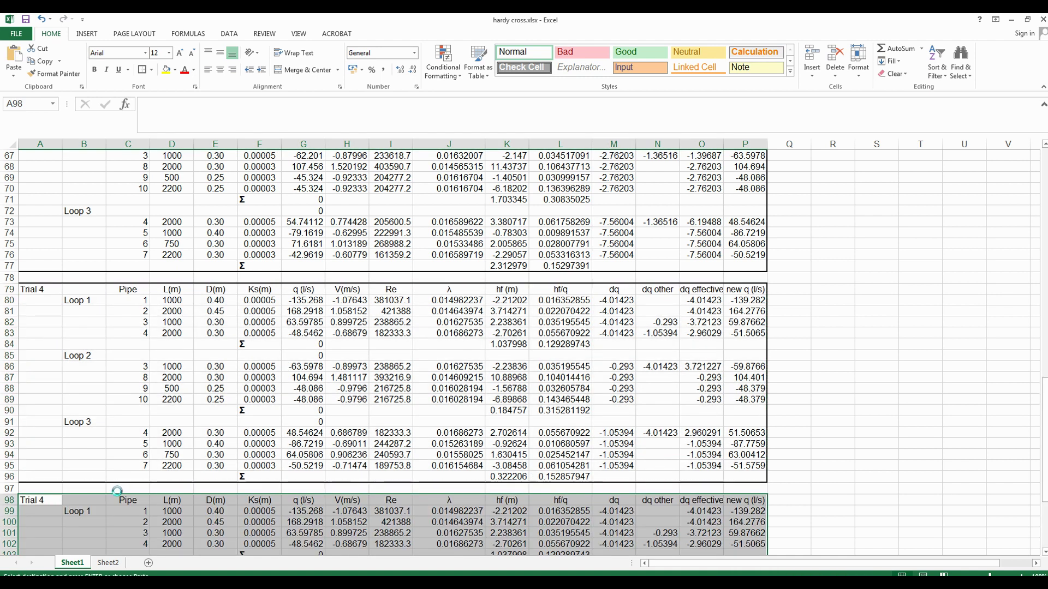
scroll(118, 486, down, 2)
scroll(118, 486, down, 3)
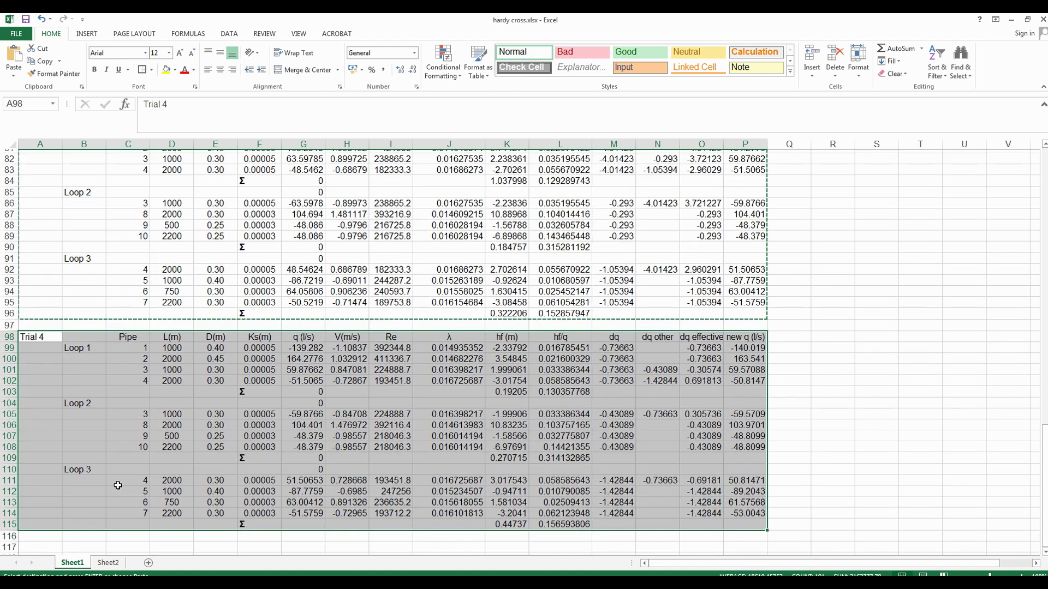
click(791, 498)
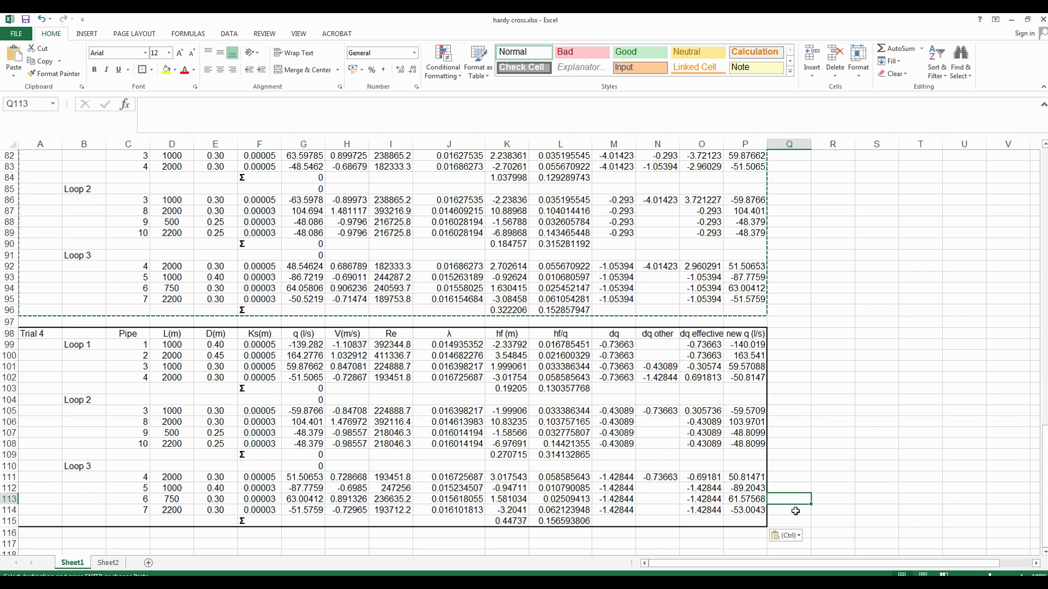
scroll(790, 486, up, 1)
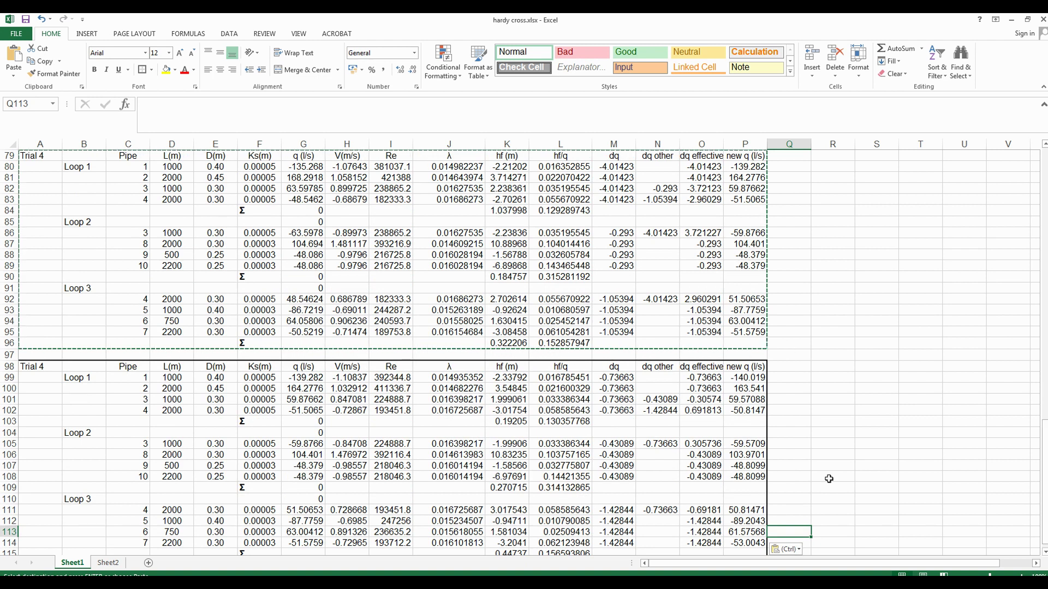
scroll(791, 402, up, 4)
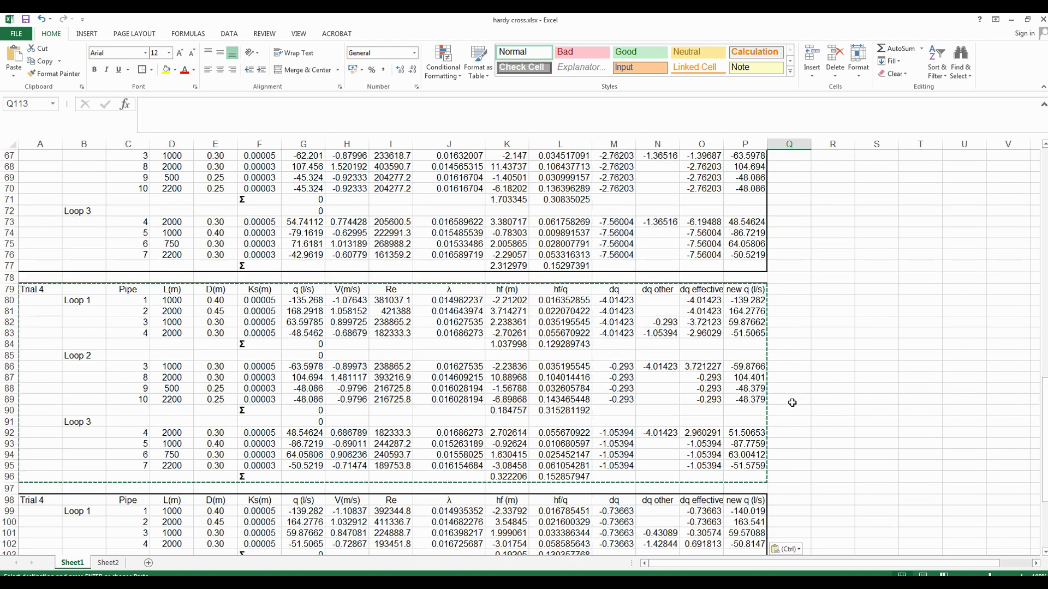
scroll(792, 402, down, 5)
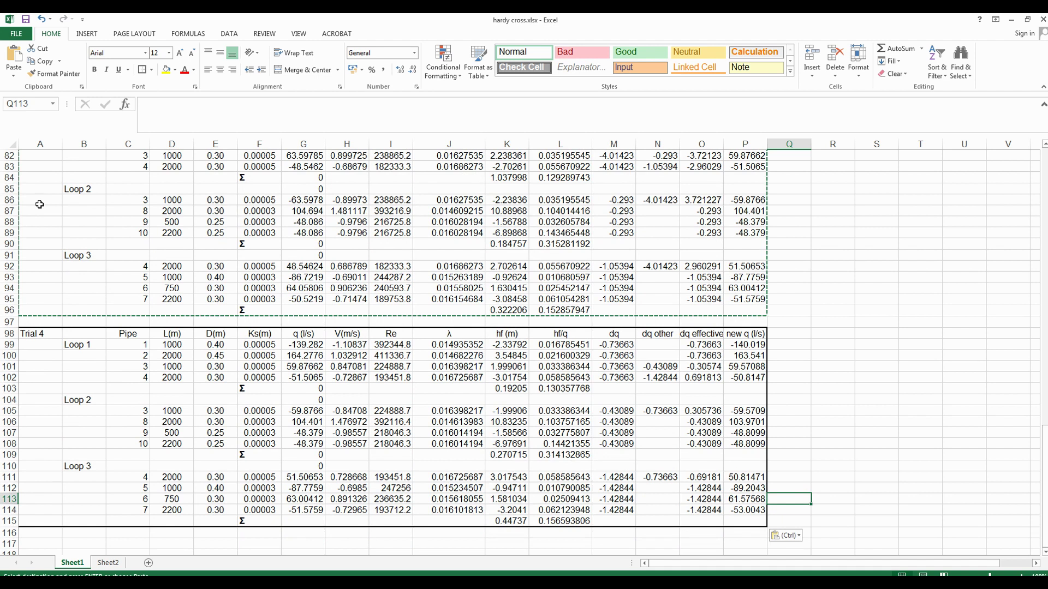
Relabel the new table in A98 as 'Trial 5'
click(43, 333)
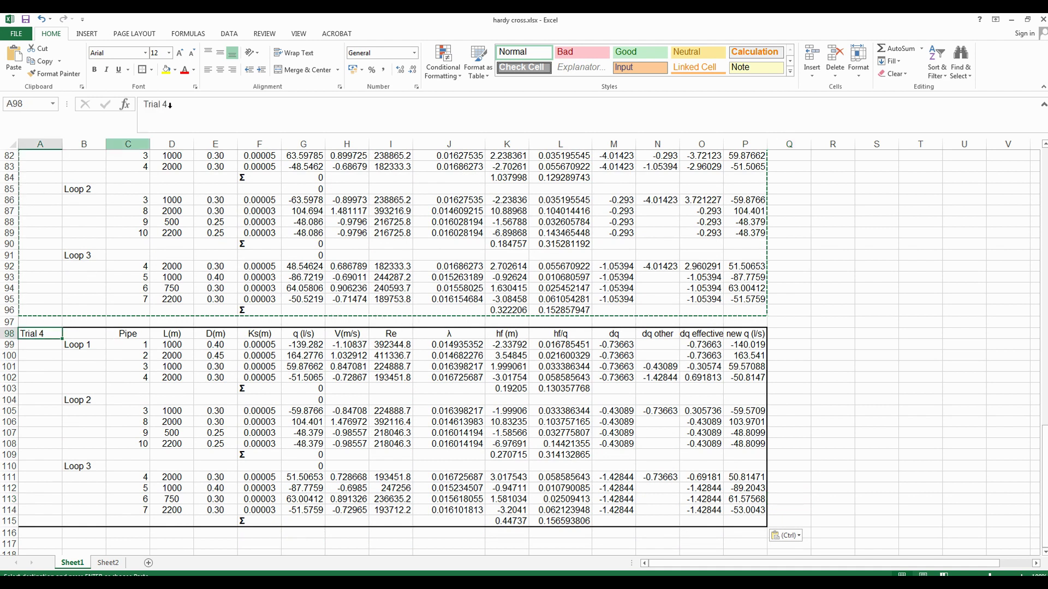
click(182, 110)
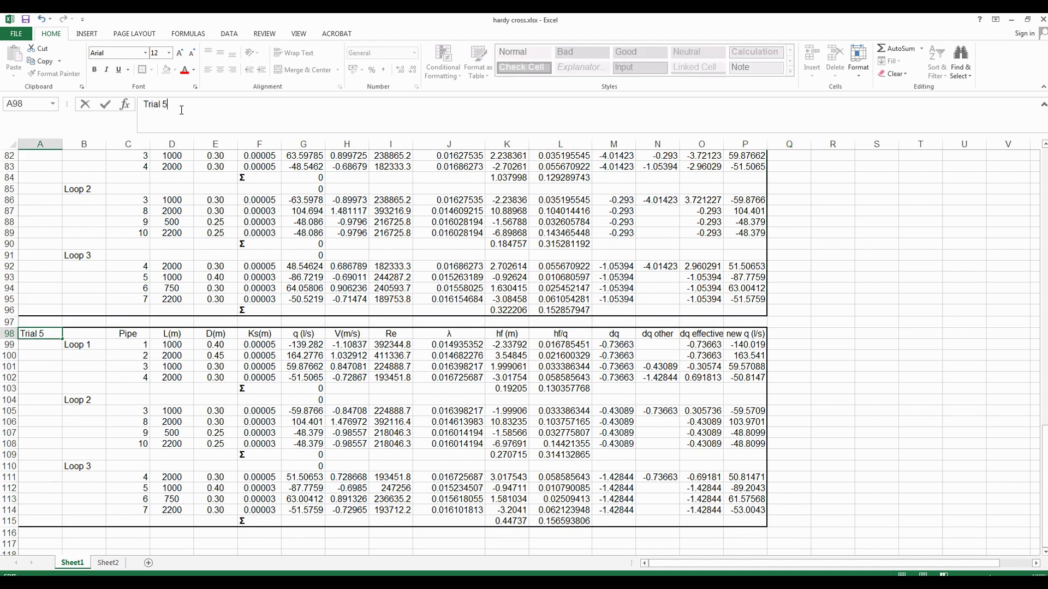
key(Return)
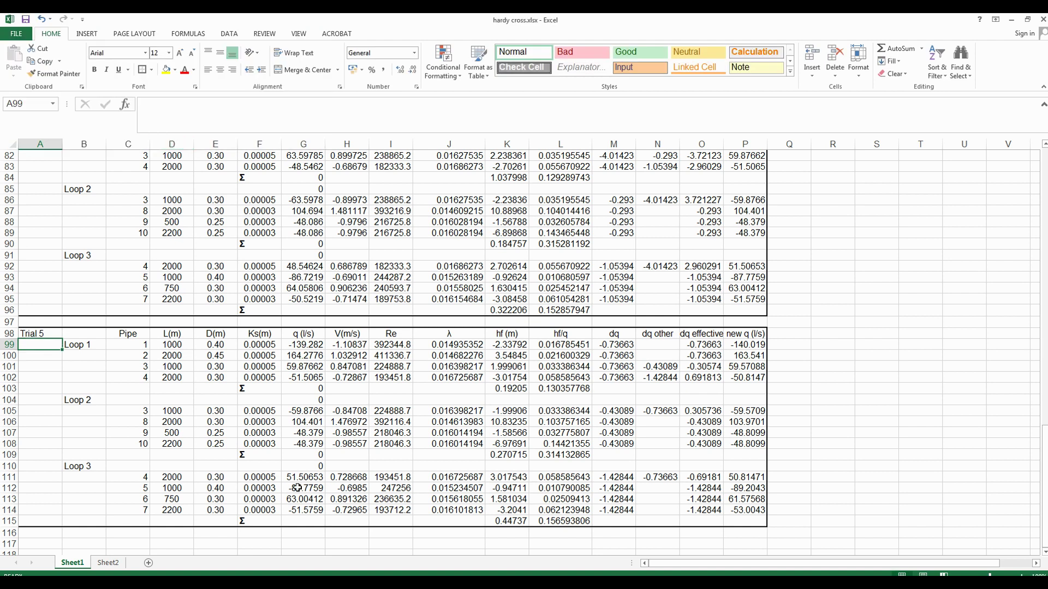
scroll(127, 495, down, 3)
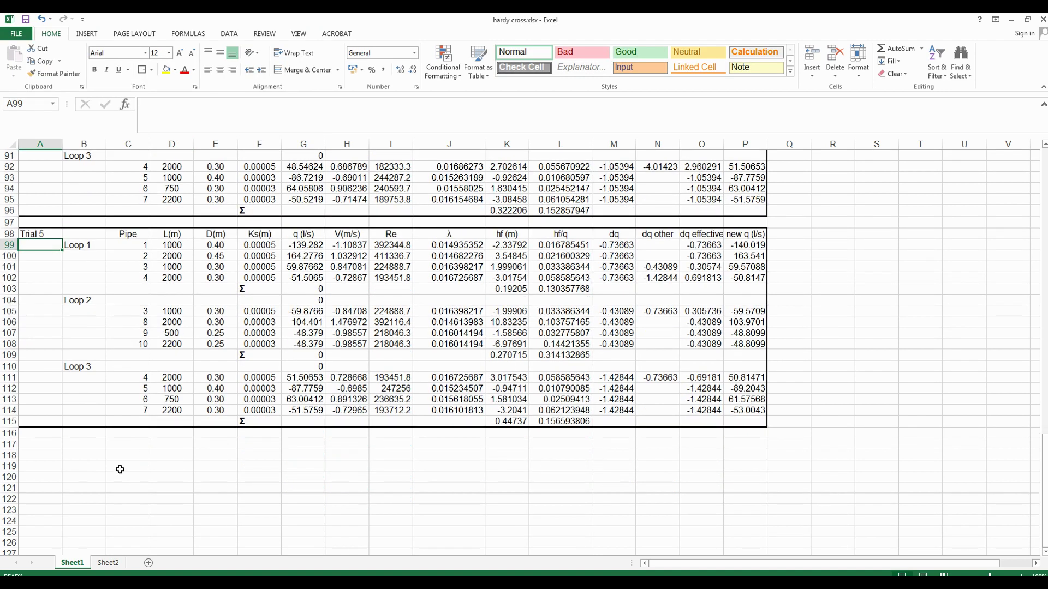
scroll(119, 434, up, 9)
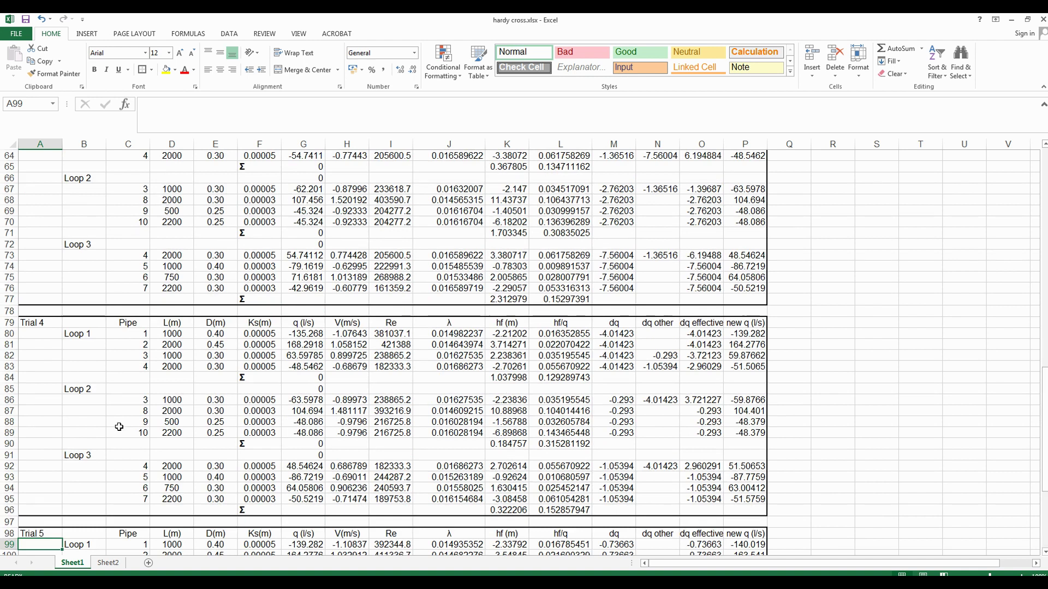
scroll(119, 434, up, 10)
scroll(119, 420, up, 7)
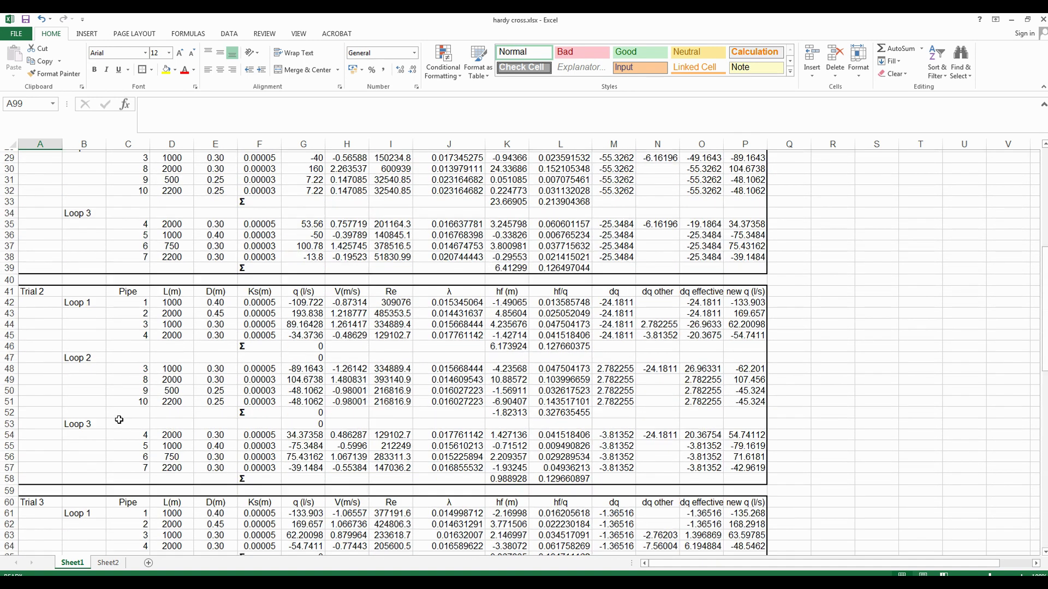